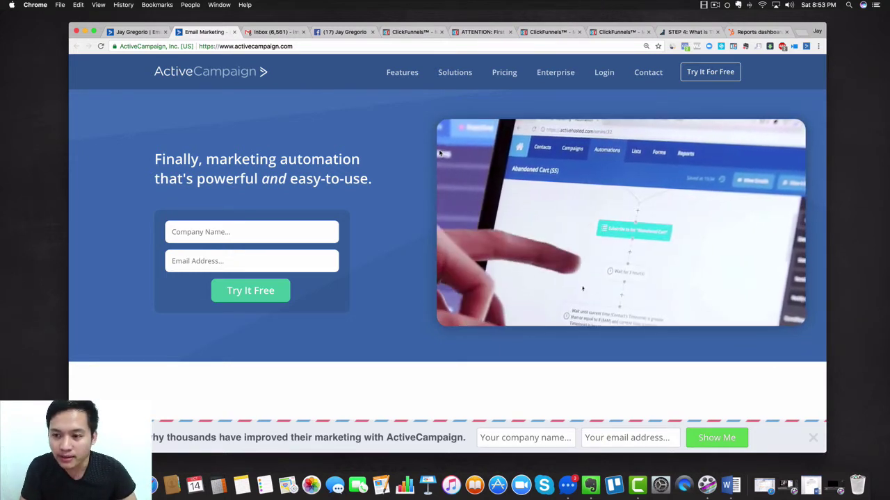
Look over the ActiveCampaign homepage, then go to the Email Marketing features page
scroll(394, 168, down, 6)
scroll(395, 168, up, 4)
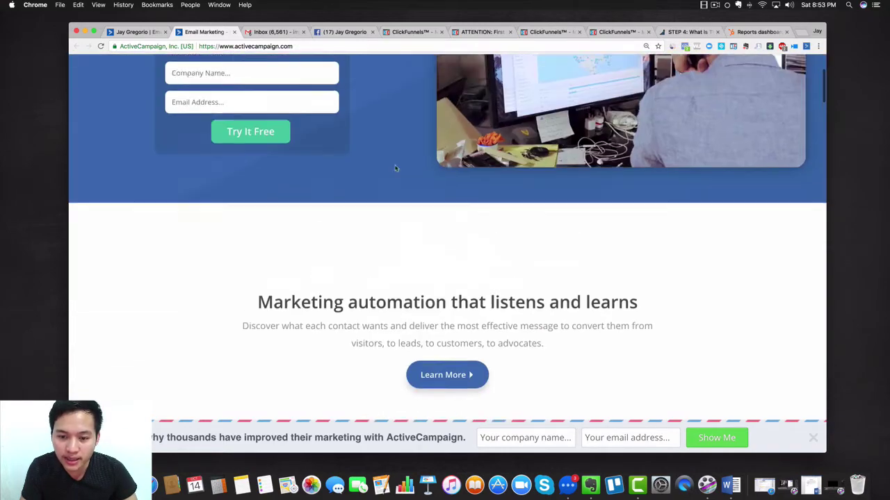
scroll(395, 168, up, 3)
scroll(394, 168, down, 12)
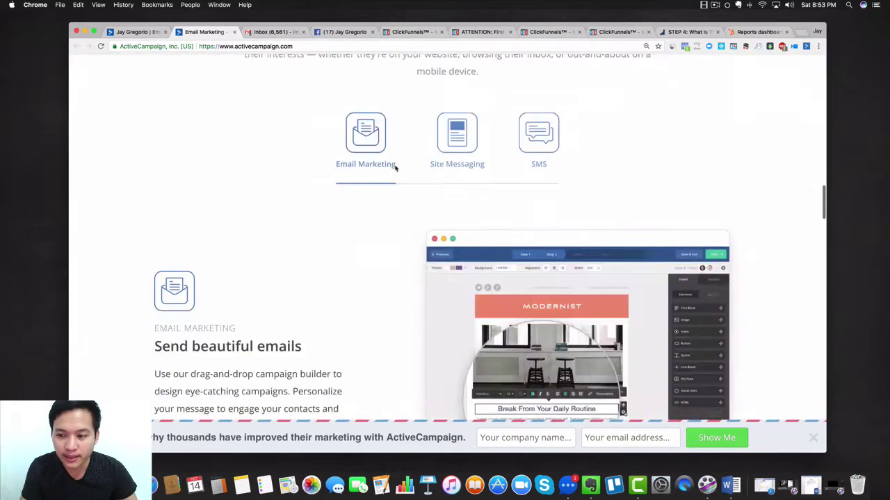
scroll(395, 167, down, 15)
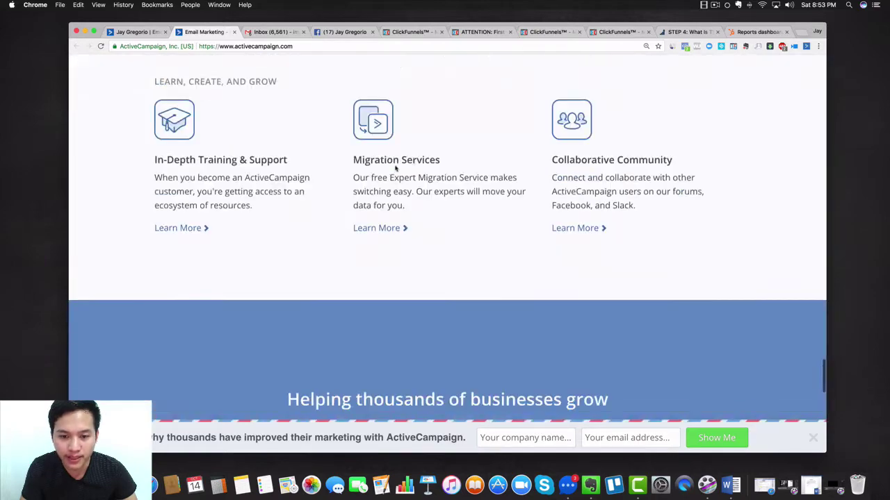
scroll(395, 167, down, 5)
scroll(395, 168, up, 20)
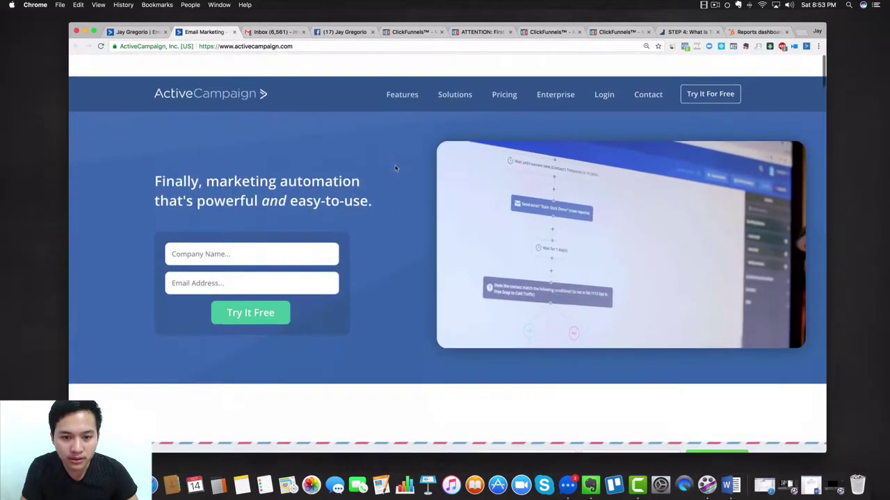
mouse_move(402, 76)
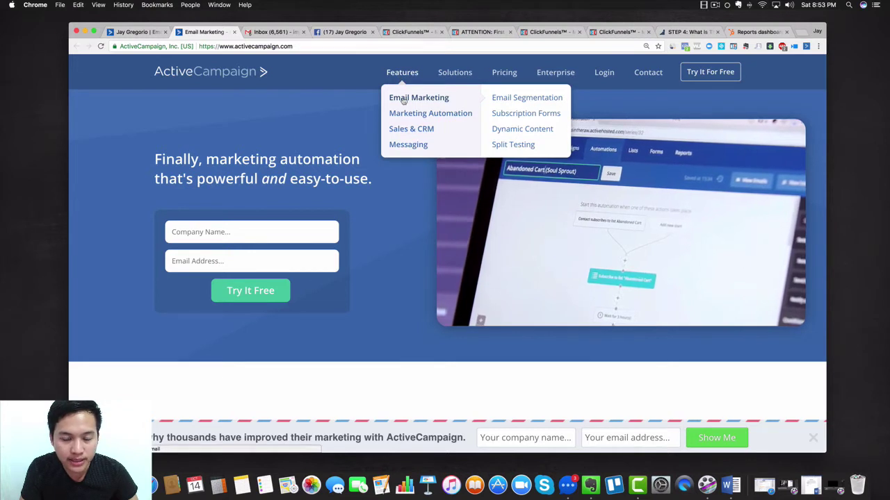
click(403, 101)
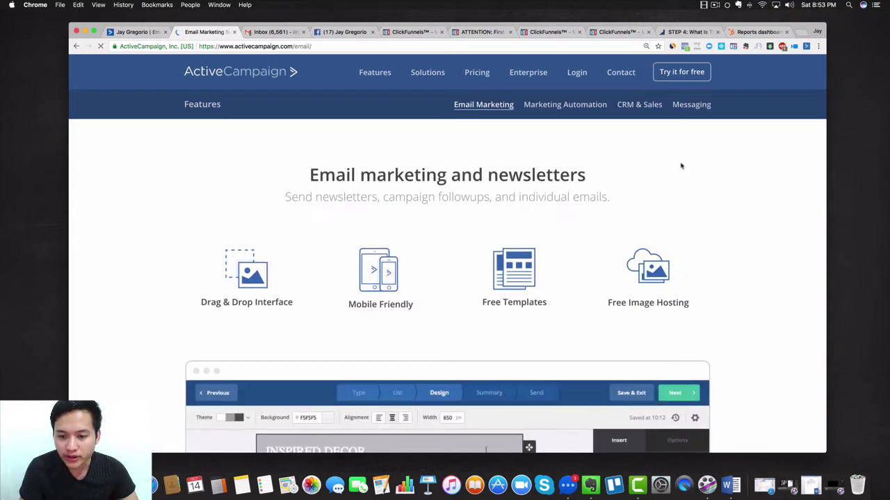
Read through the 'Email marketing and newsletters' page, then go to the Marketing Automation features page
scroll(459, 280, down, 2)
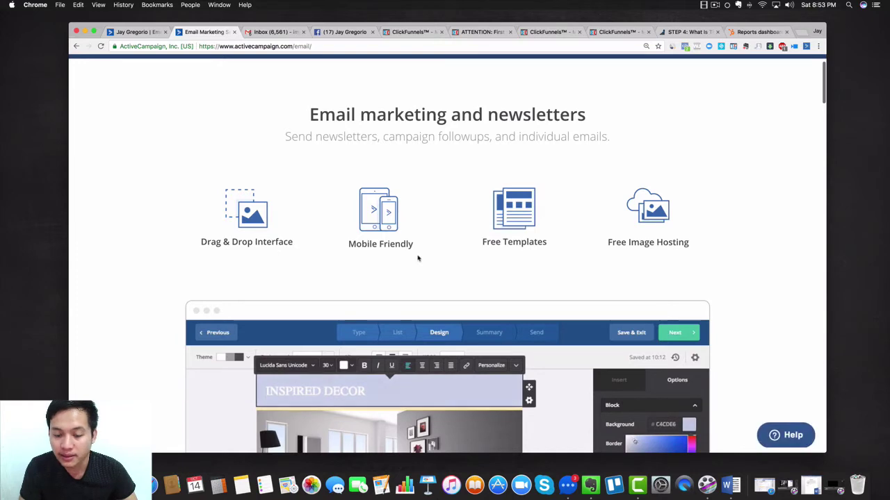
scroll(418, 258, down, 3)
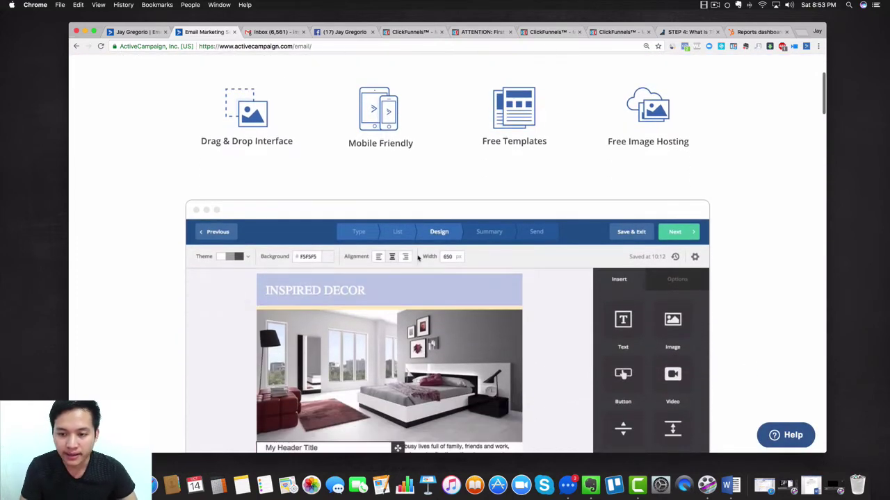
scroll(508, 179, down, 3)
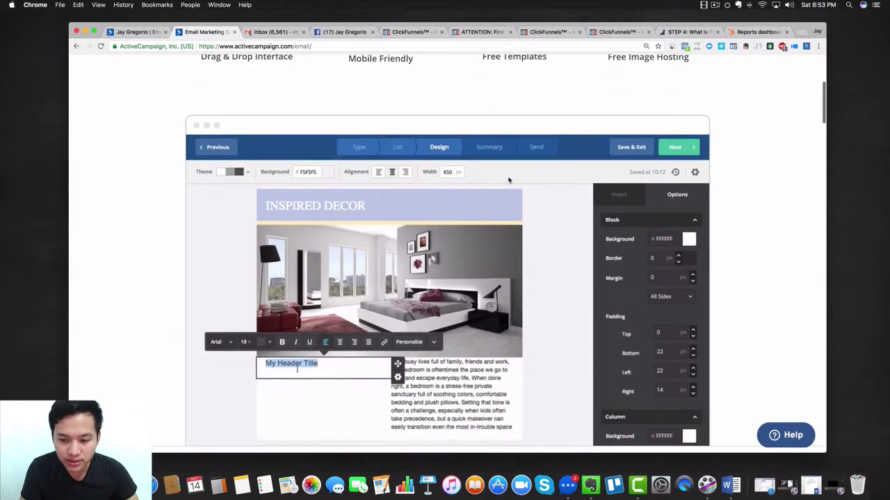
scroll(508, 180, down, 3)
scroll(536, 139, up, 2)
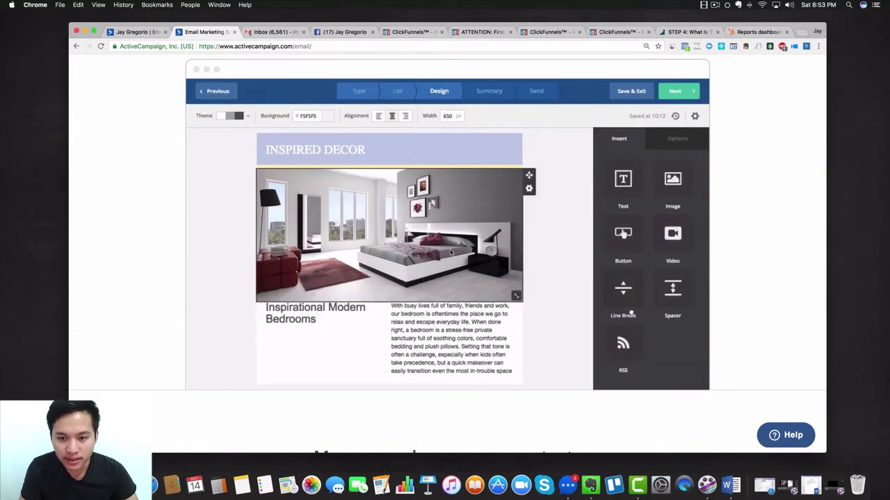
scroll(451, 252, up, 2)
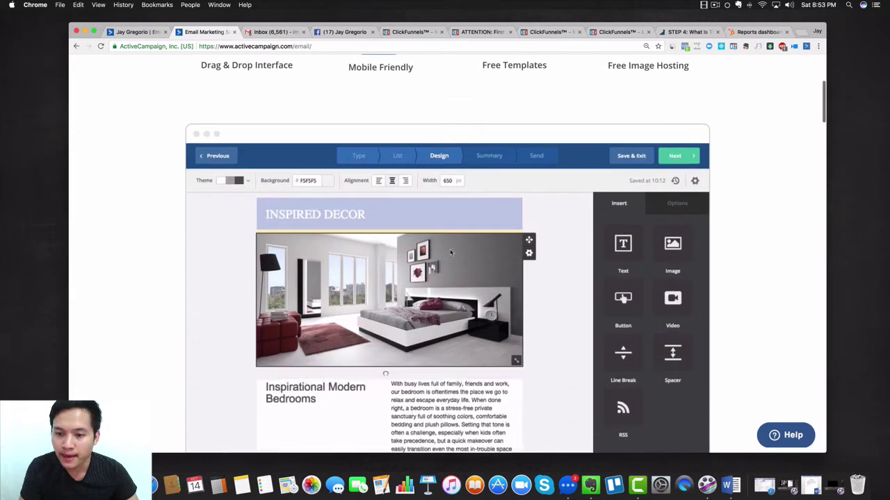
scroll(451, 252, down, 1)
scroll(451, 252, down, 1)
scroll(450, 252, down, 5)
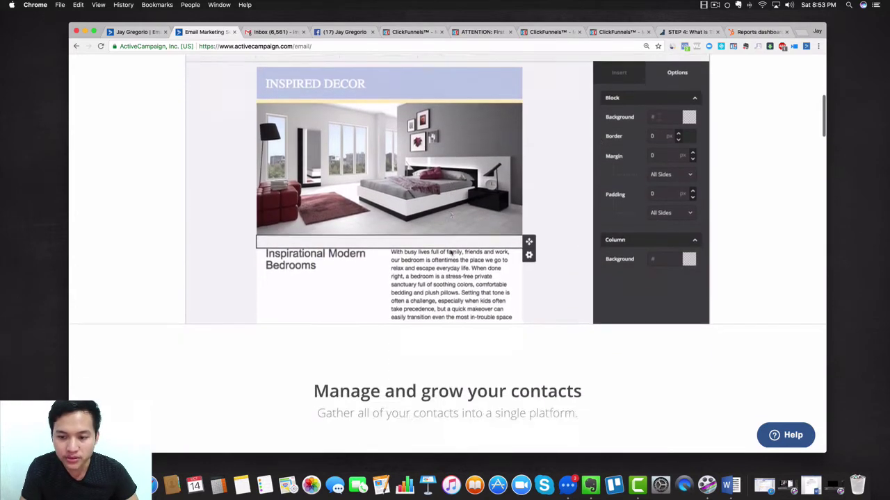
scroll(451, 253, down, 10)
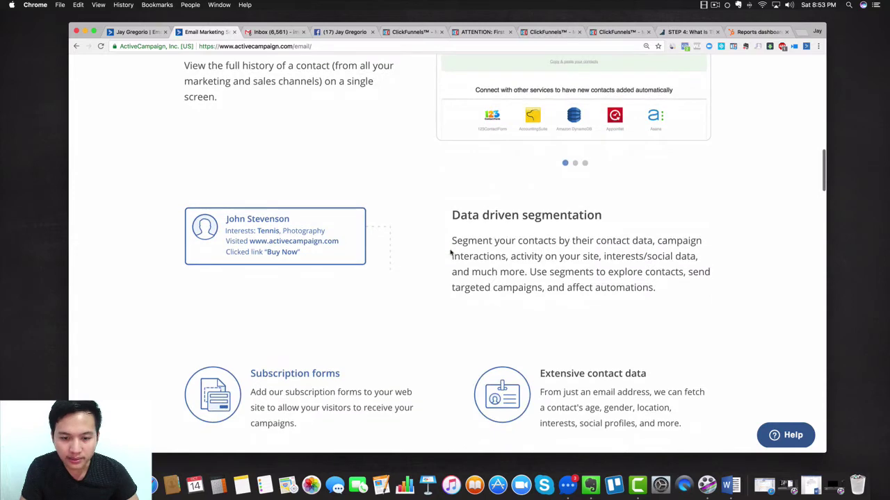
scroll(451, 253, down, 4)
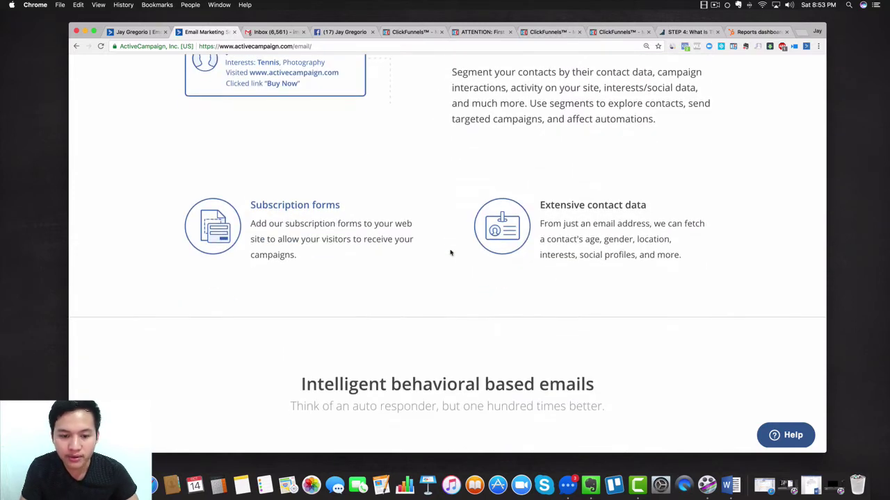
scroll(450, 252, down, 3)
scroll(451, 252, down, 5)
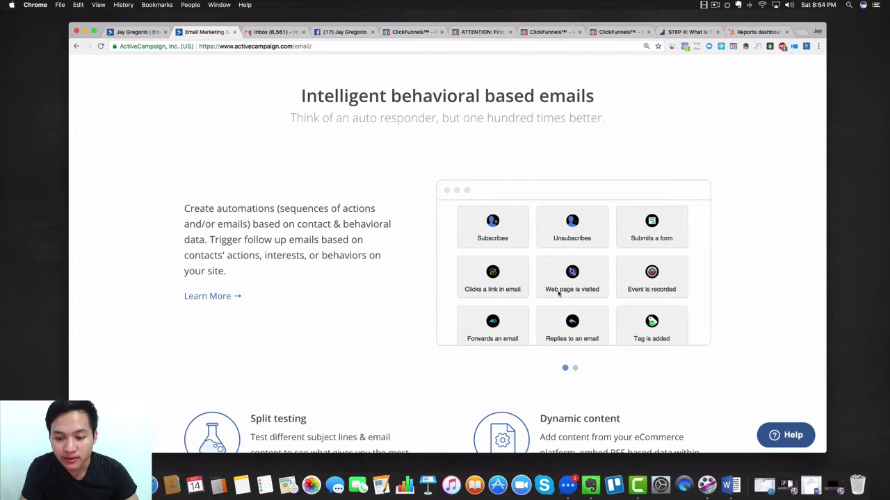
scroll(268, 294, down, 5)
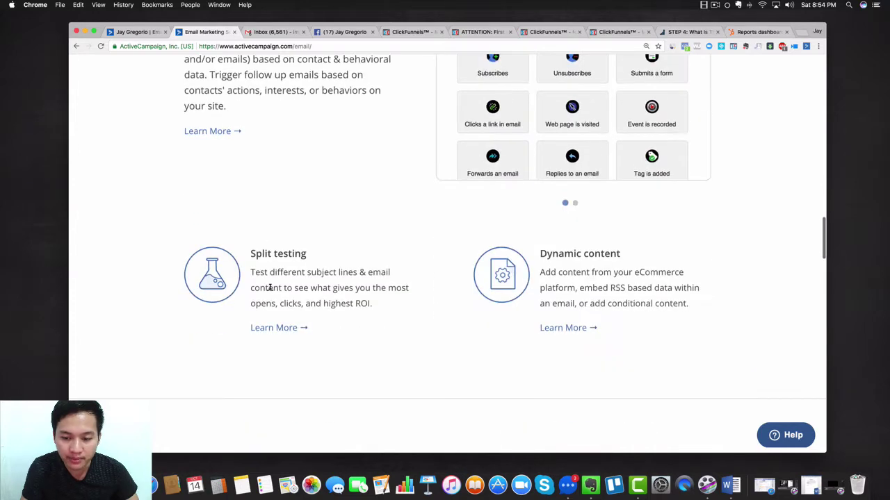
scroll(268, 290, down, 3)
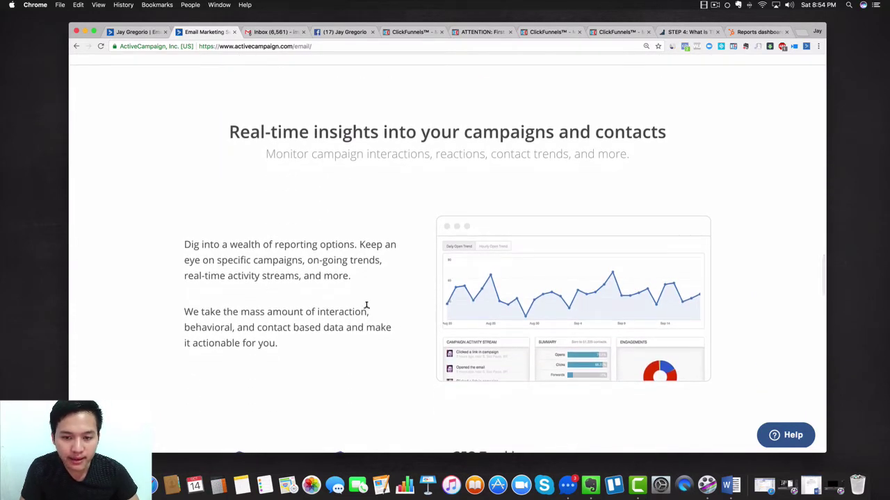
scroll(366, 309, down, 6)
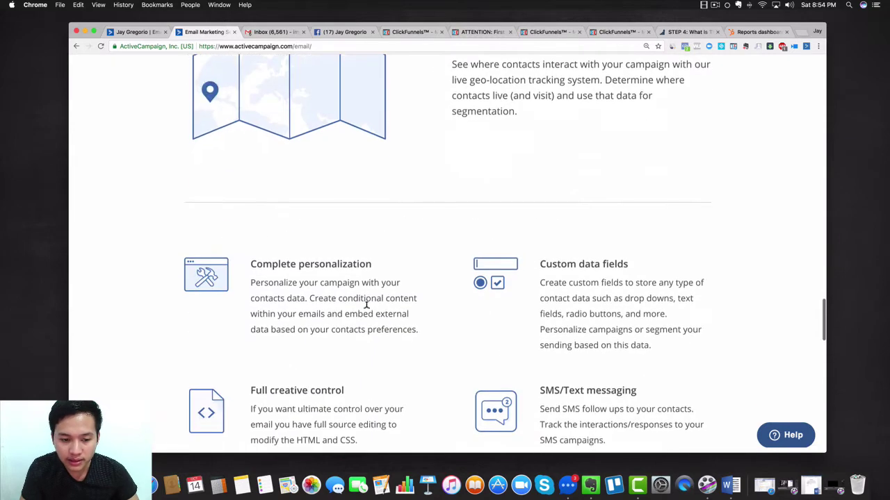
scroll(367, 309, up, 2)
scroll(412, 266, down, 2)
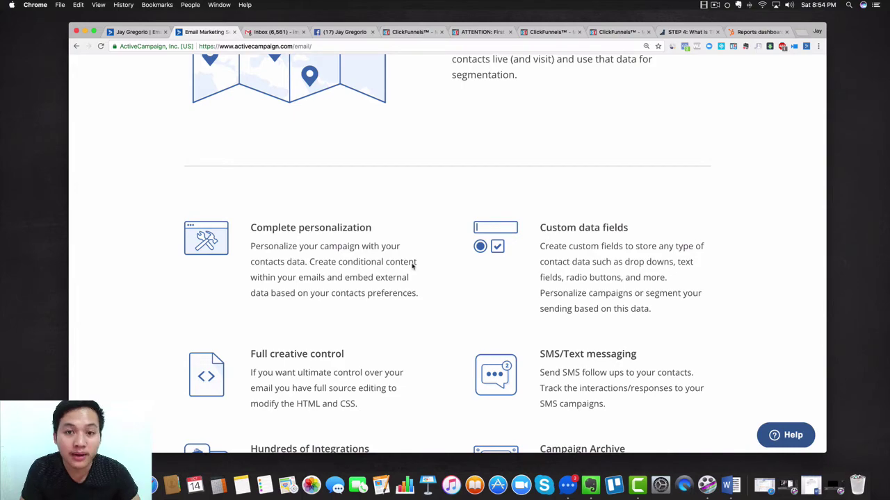
scroll(412, 267, down, 10)
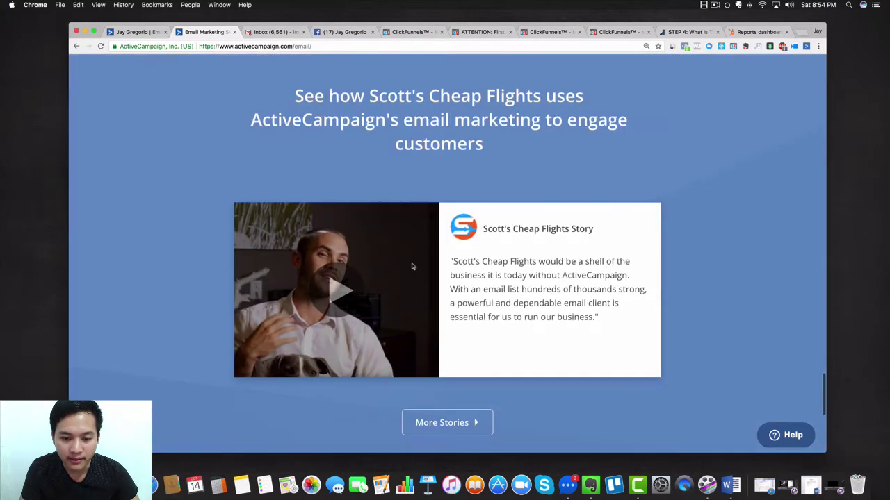
scroll(411, 266, down, 5)
scroll(412, 267, up, 20)
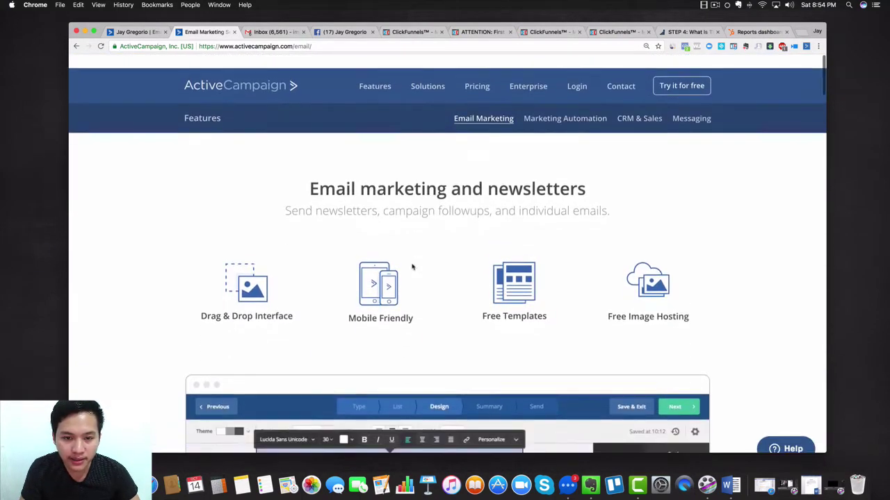
mouse_move(387, 81)
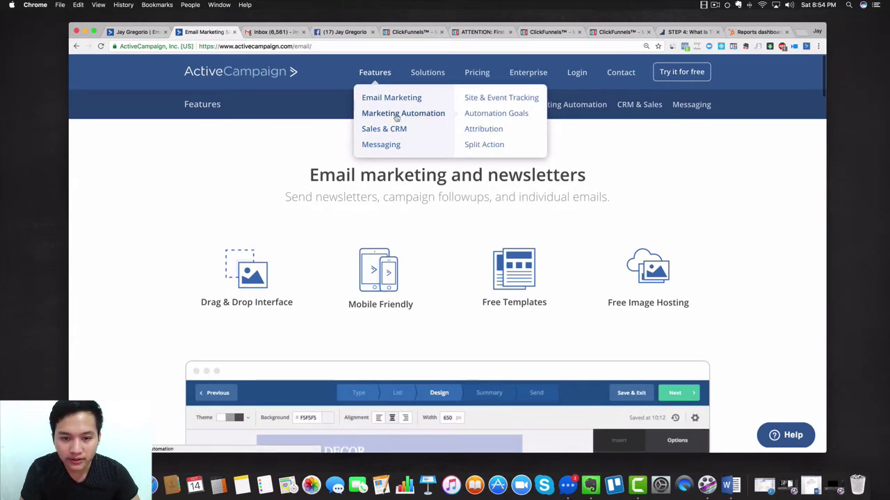
click(396, 116)
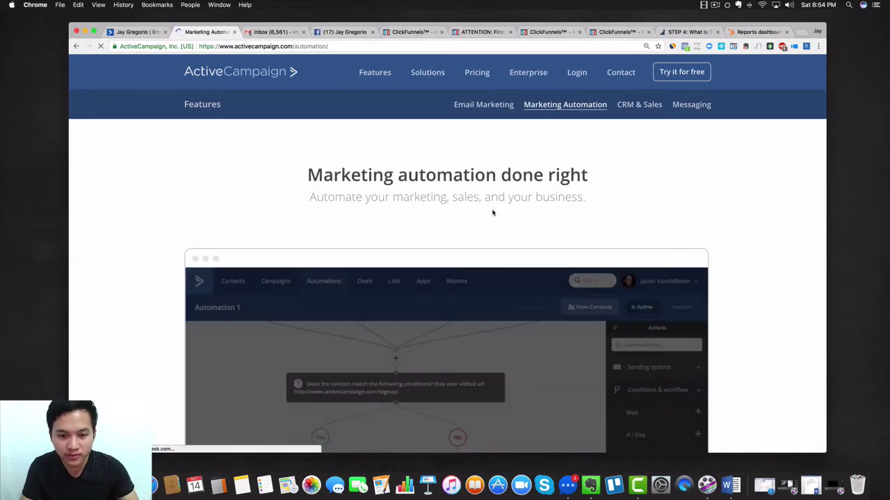
scroll(494, 213, down, 2)
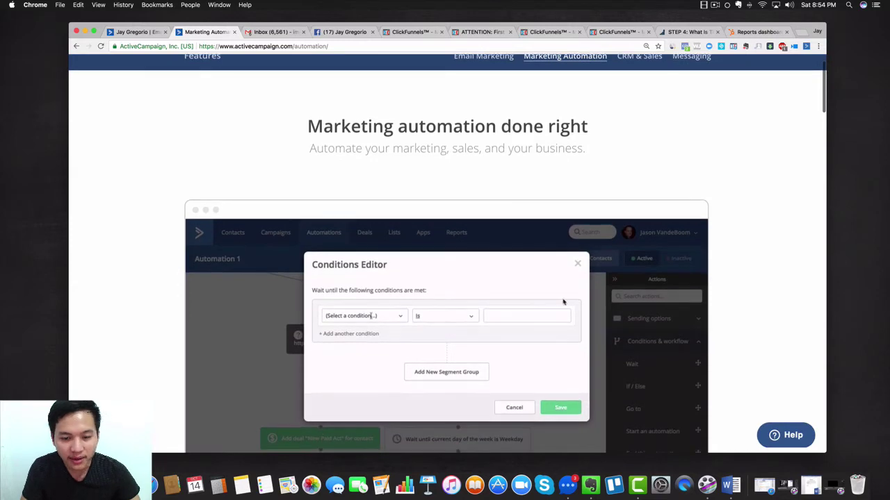
scroll(302, 199, up, 2)
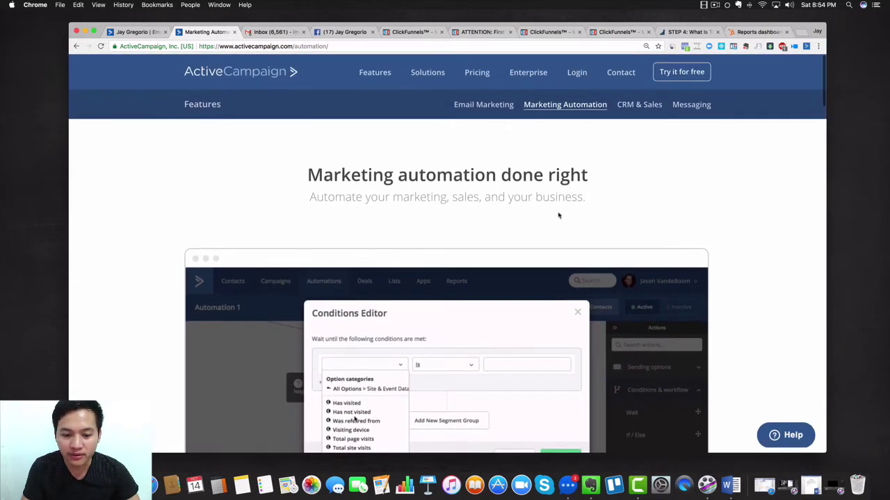
scroll(486, 268, down, 3)
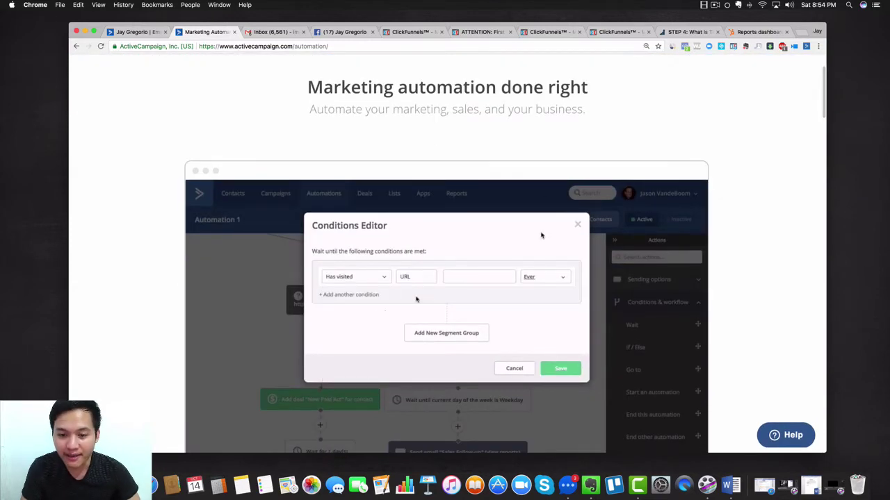
scroll(540, 234, down, 6)
scroll(541, 234, up, 4)
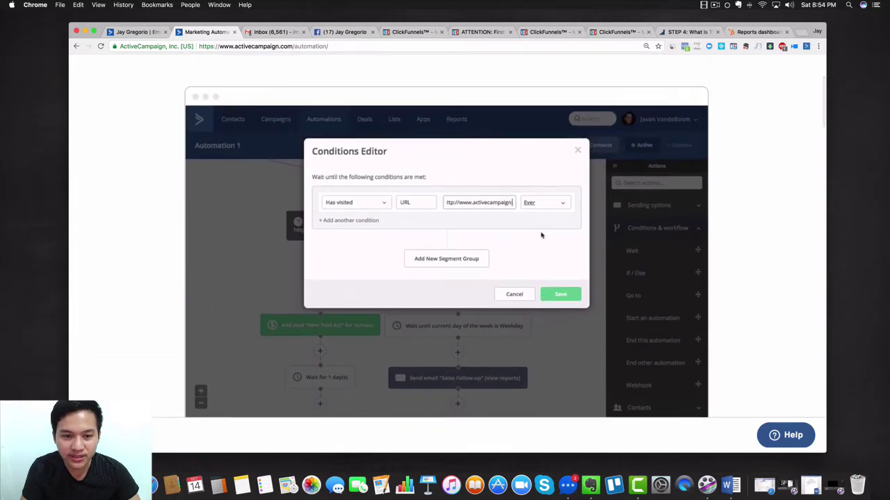
scroll(541, 234, down, 5)
scroll(541, 234, down, 4)
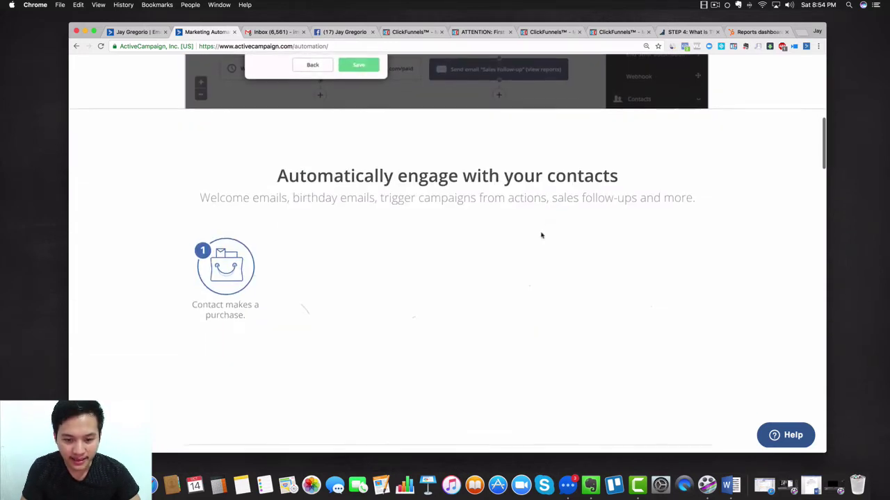
scroll(541, 235, down, 3)
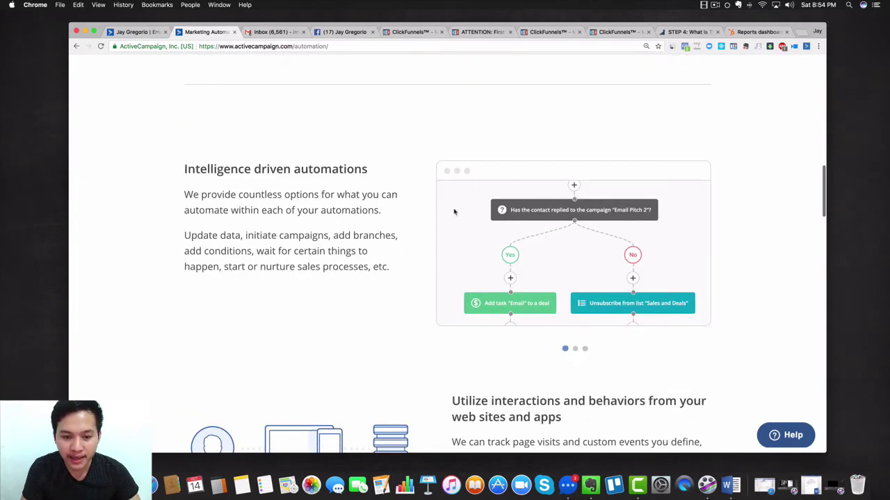
scroll(455, 216, down, 1)
scroll(522, 308, down, 4)
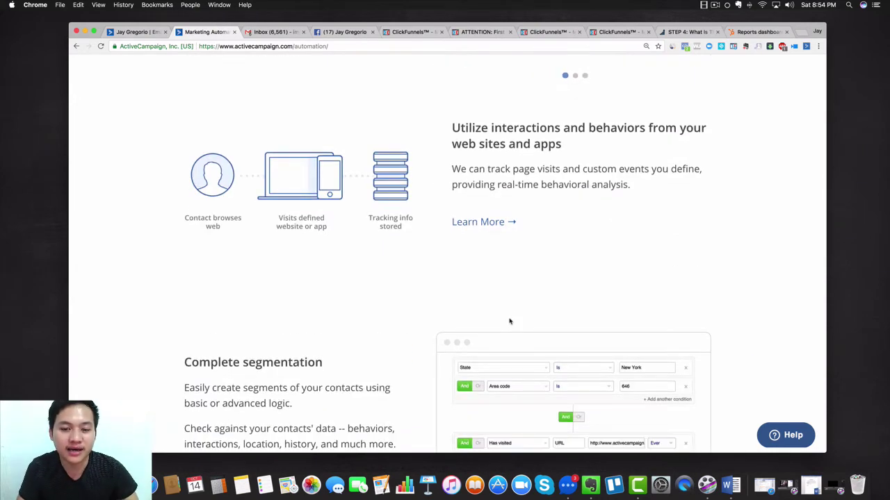
scroll(509, 321, down, 2)
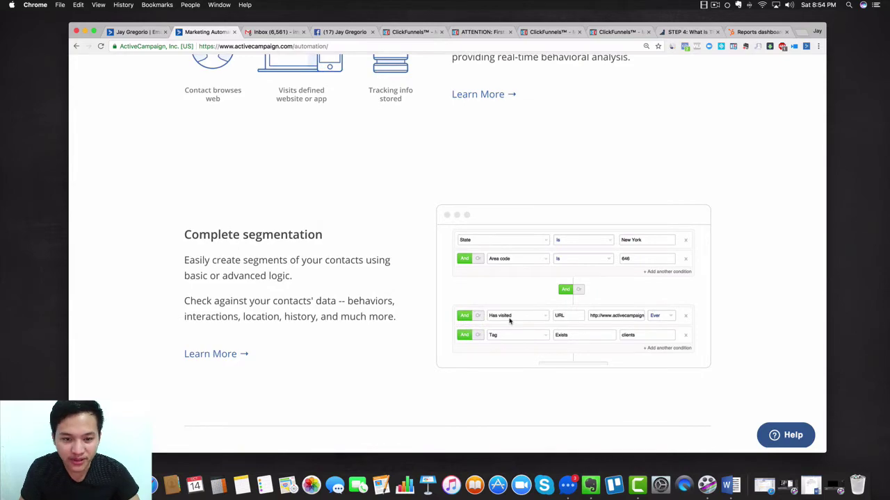
scroll(510, 321, down, 4)
scroll(509, 321, down, 3)
scroll(509, 321, up, 1)
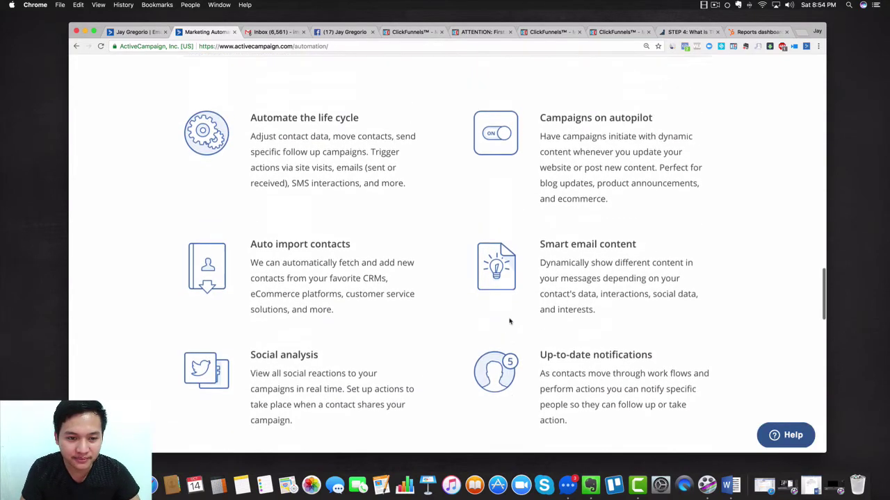
scroll(509, 320, down, 5)
scroll(509, 322, up, 10)
scroll(509, 321, up, 2)
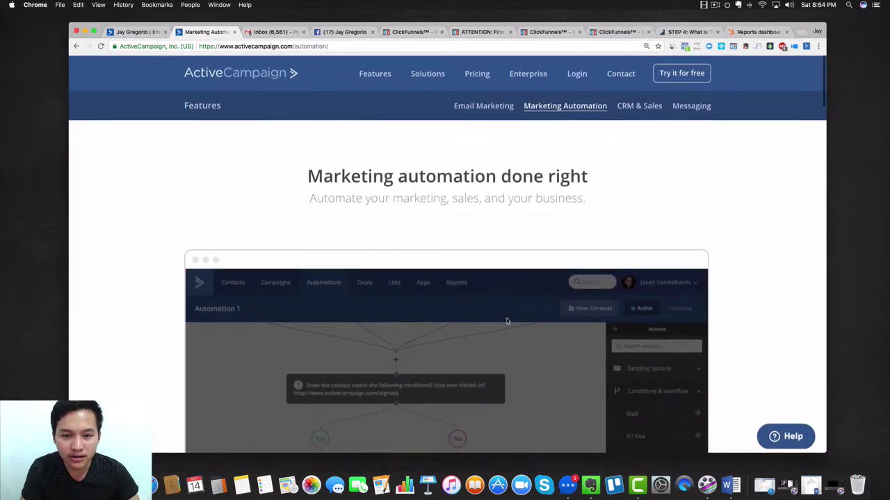
Review the 1,000-contact pricing plans, Lite $17 to Enterprise $149 monthly, and launch Calculator
click(476, 72)
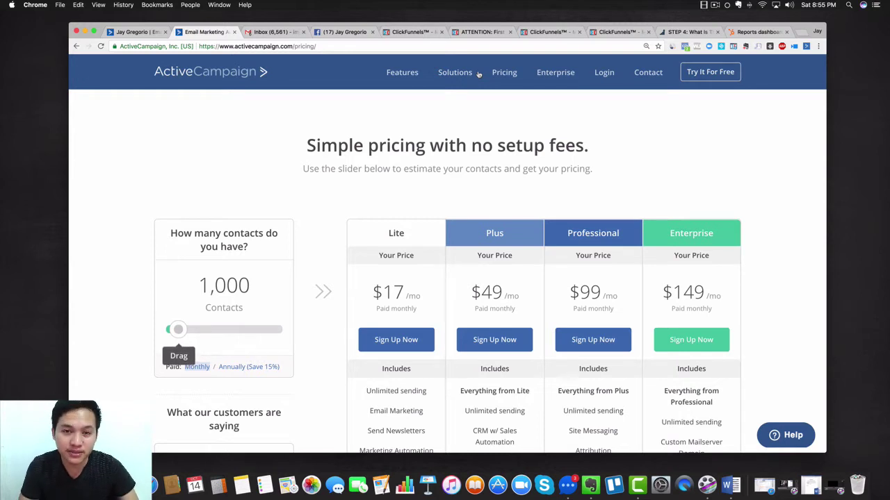
scroll(478, 74, down, 2)
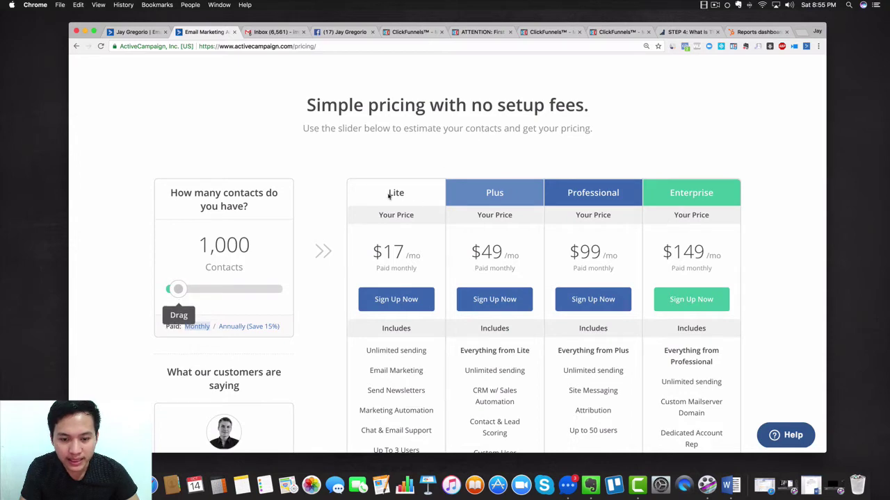
scroll(417, 173, up, 2)
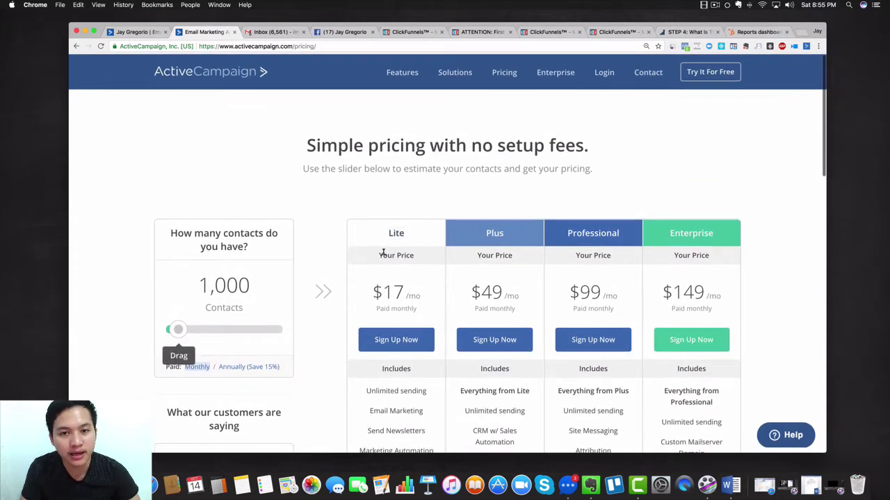
scroll(486, 292, down, 2)
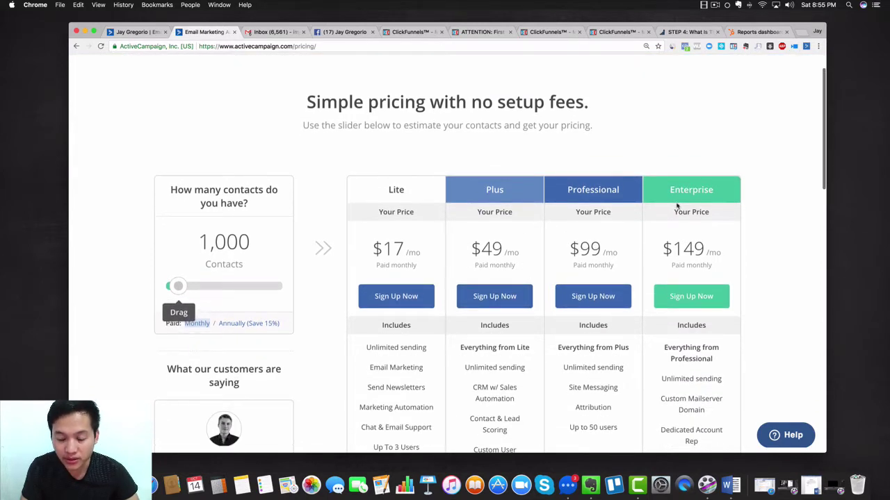
scroll(684, 207, down, 5)
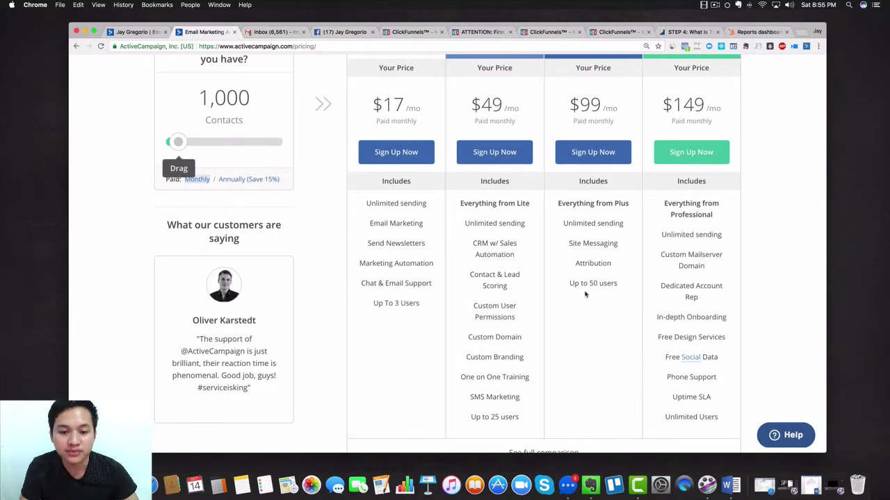
scroll(584, 295, up, 3)
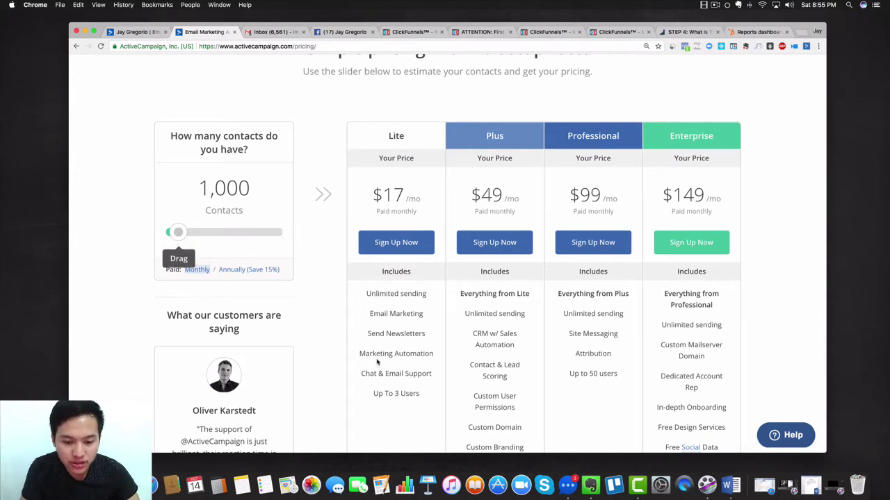
scroll(376, 363, up, 2)
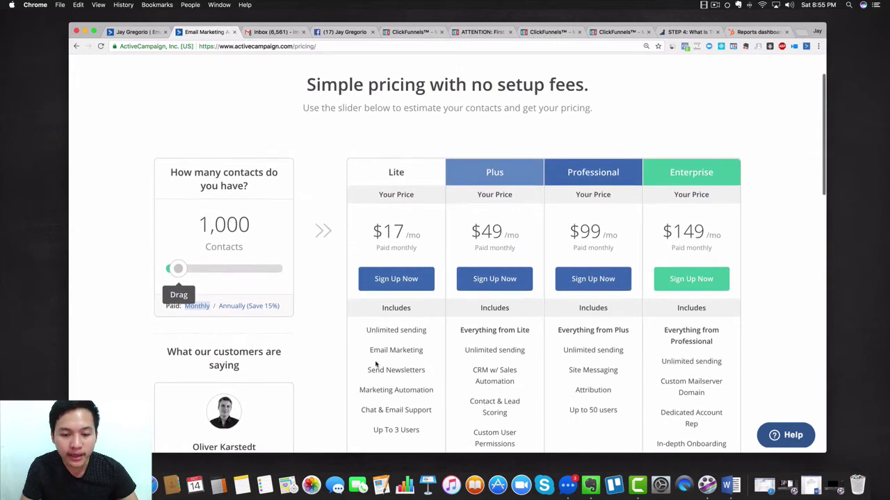
scroll(278, 312, up, 1)
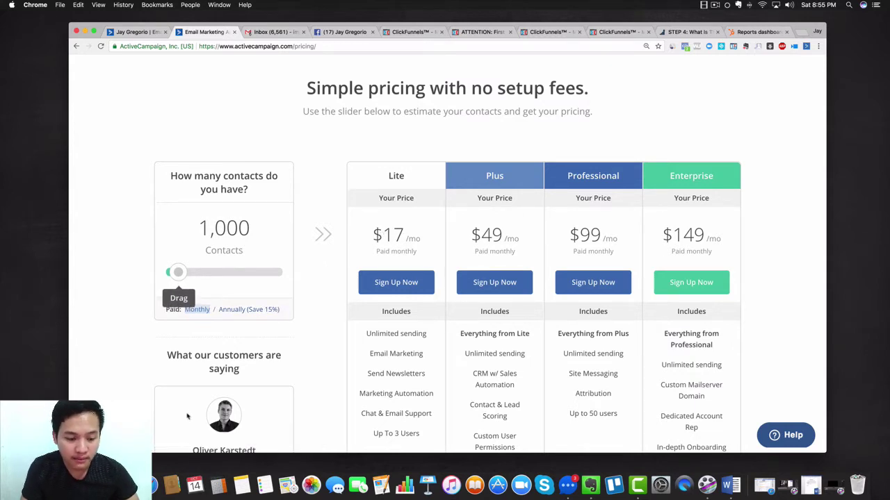
click(218, 484)
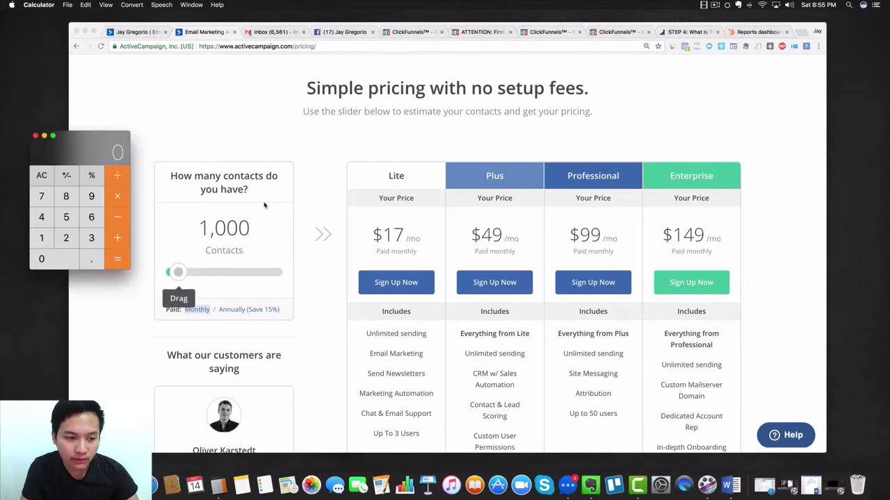
Calculate 17 × 50 in Calculator, giving 850
click(43, 239)
click(40, 196)
click(118, 197)
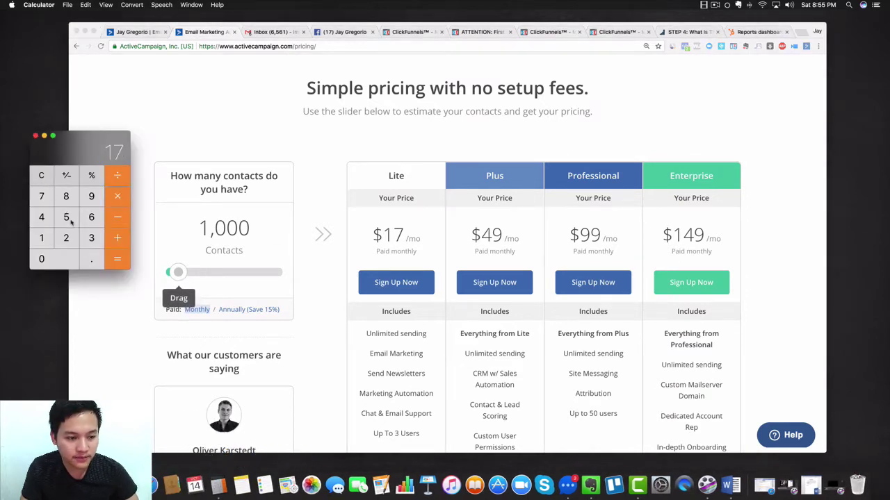
click(66, 217)
click(42, 259)
click(116, 260)
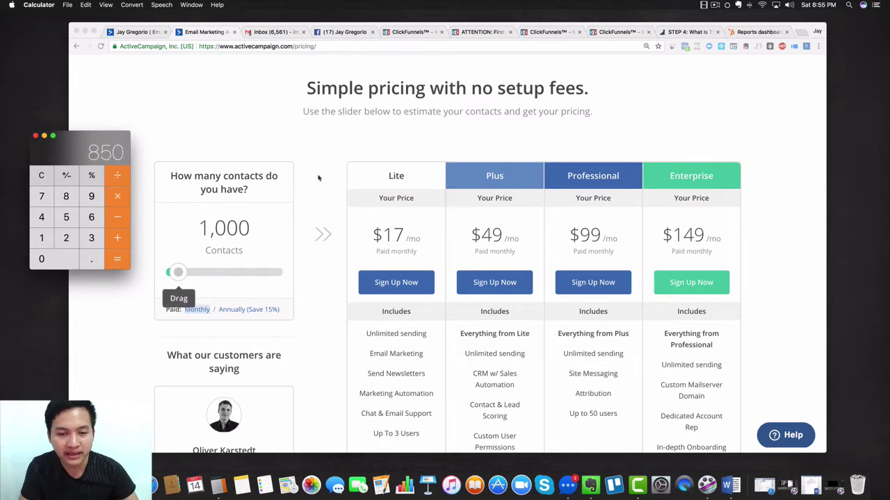
Raise the pricing contacts slider to 10,000, making Lite $70 per month
drag(80, 136, 68, 124)
click(179, 274)
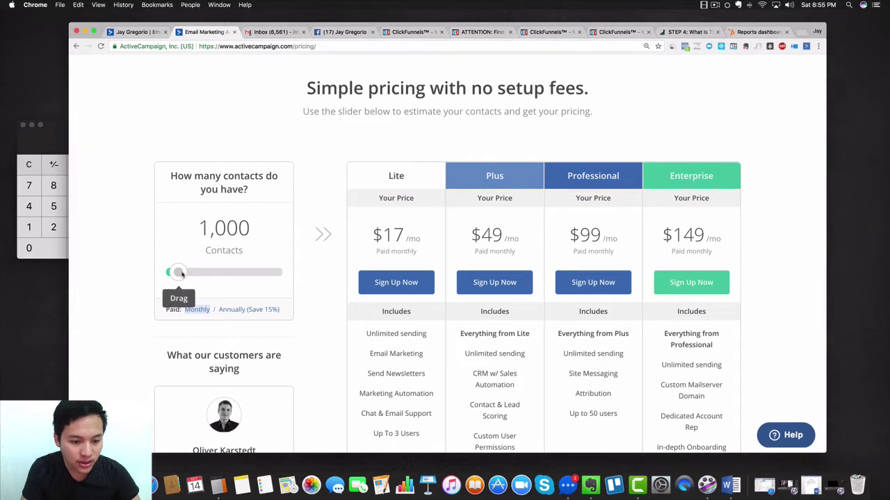
drag(180, 274, 221, 282)
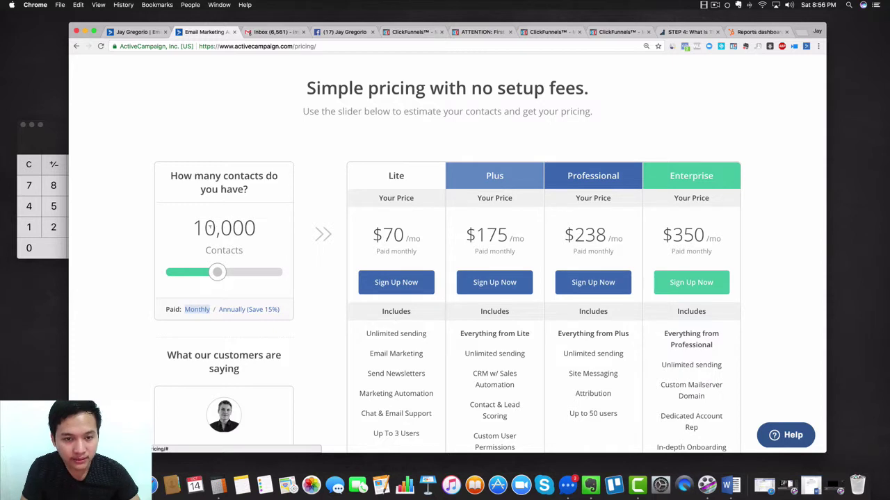
click(57, 139)
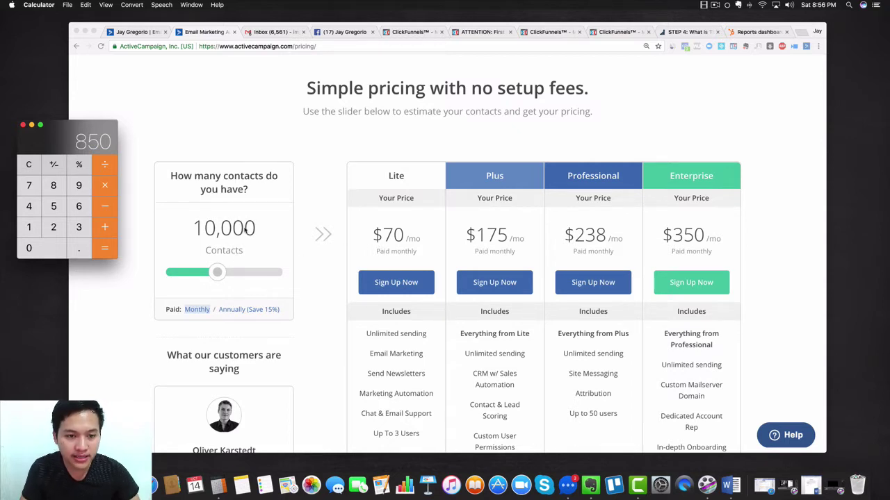
click(801, 35)
Search Google for 'getresponse.com pricing' and open GetResponse's pricing in its own tab
text(get)
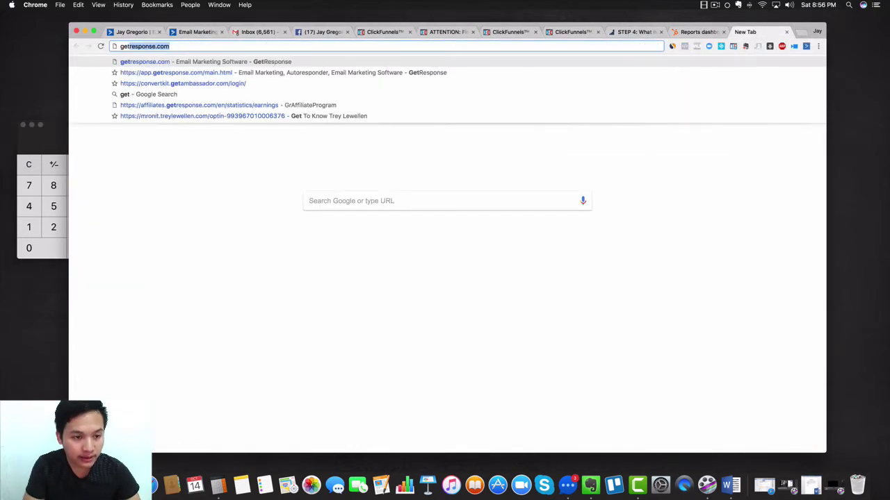
text(response.com)
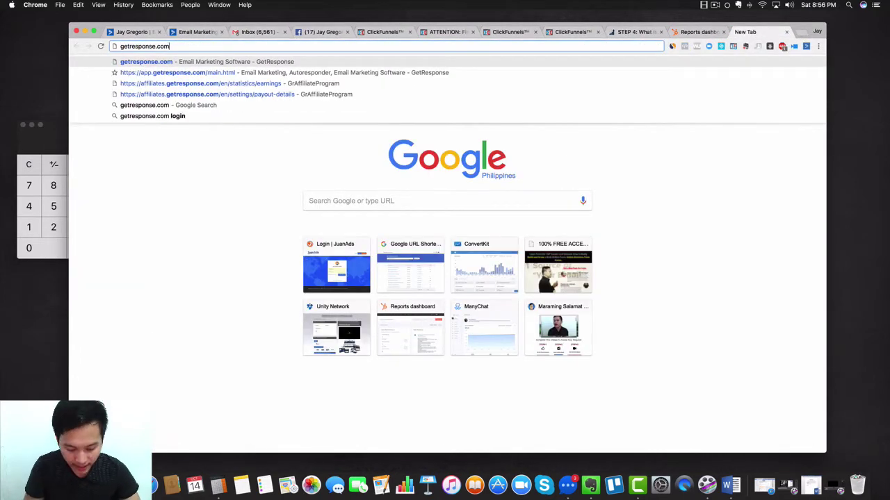
text(/pr)
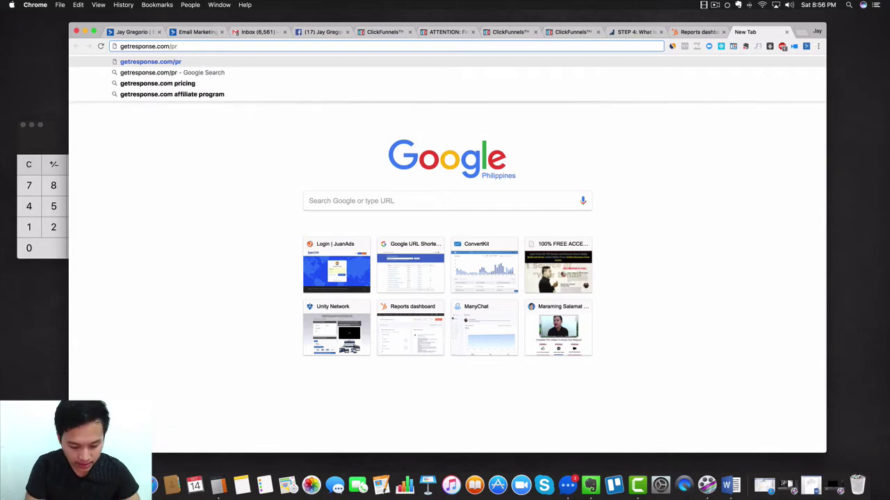
key(Down)
key(Down)
key(Return)
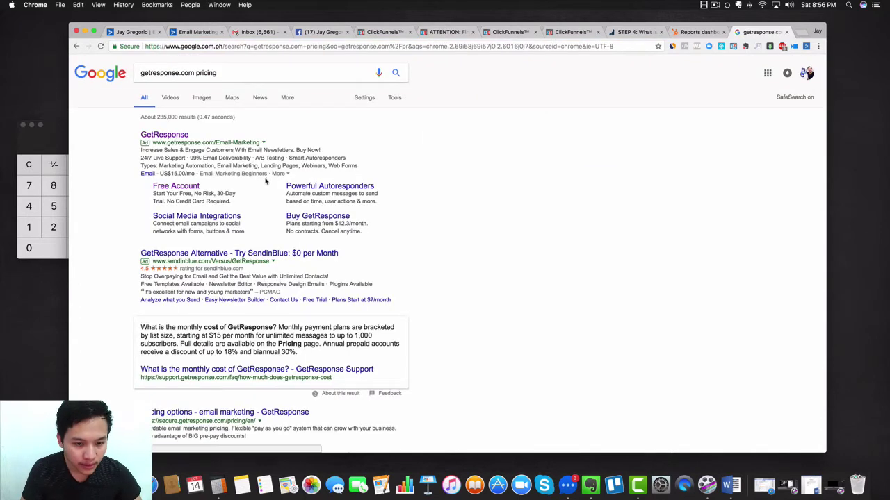
scroll(207, 304, down, 1)
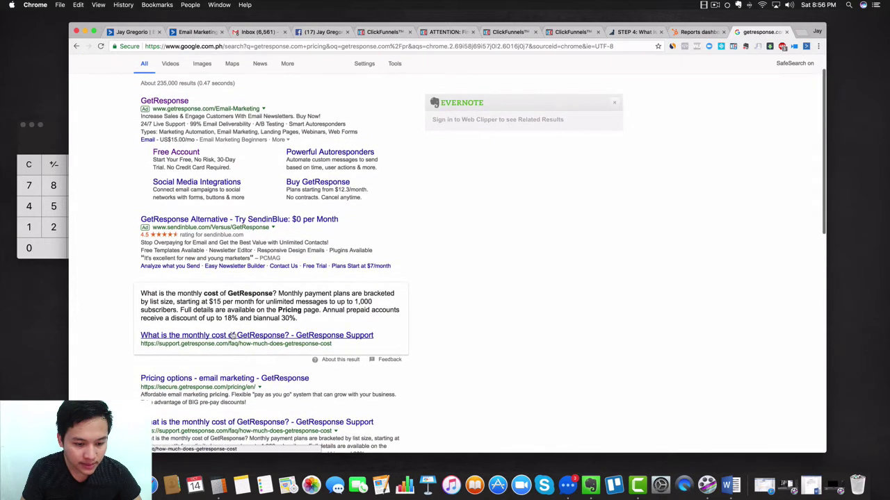
click(232, 381)
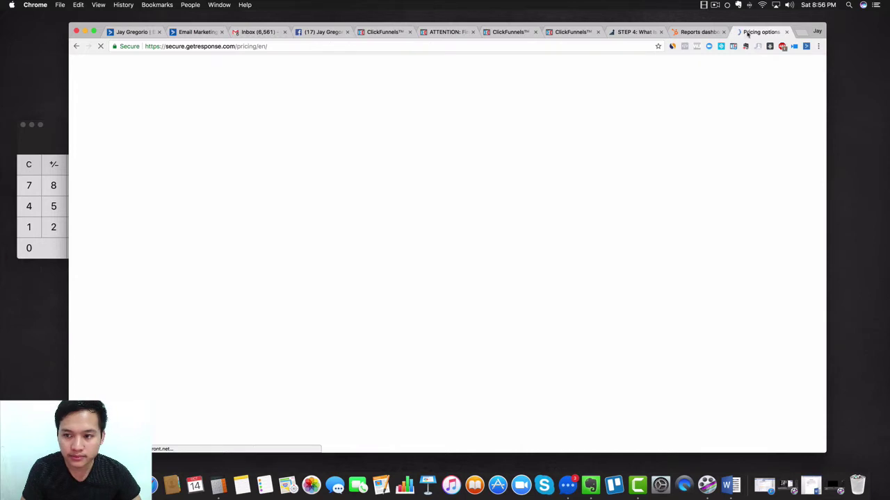
drag(748, 32, 259, 32)
click(197, 32)
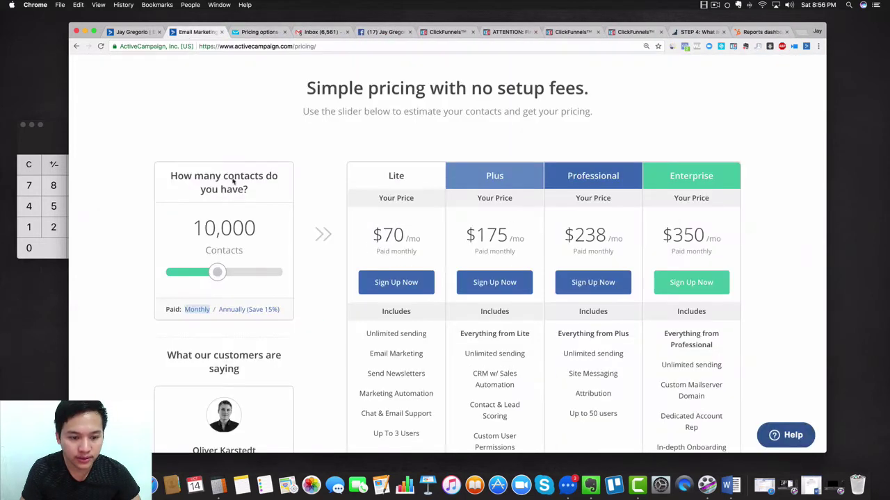
On GetResponse's pricing page, set the Pro plan list size to 10,000
scroll(232, 211, up, 1)
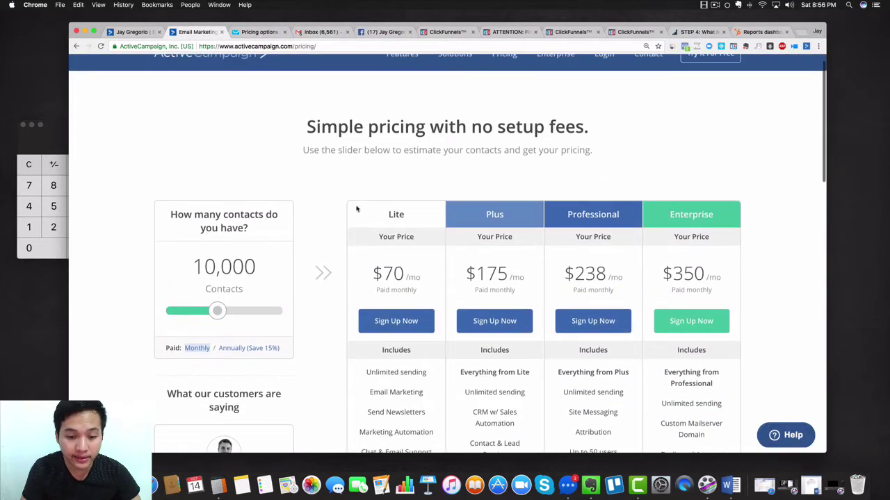
click(247, 31)
scroll(308, 161, down, 2)
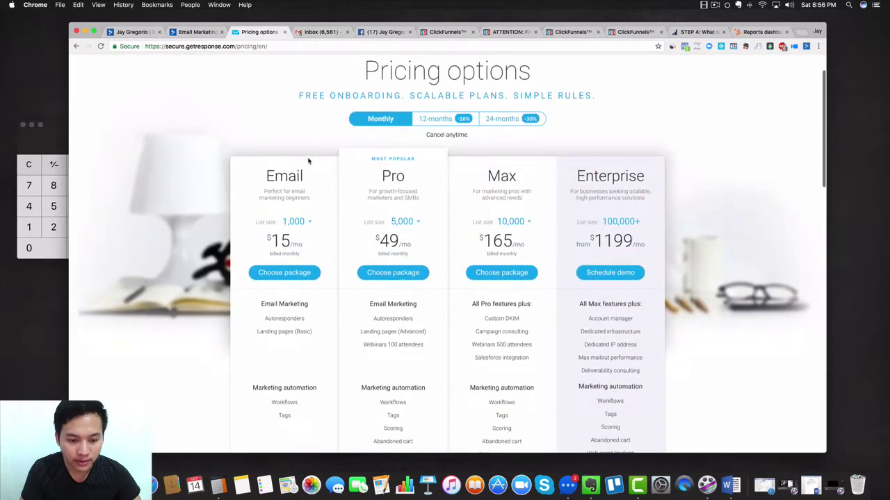
click(417, 217)
click(404, 232)
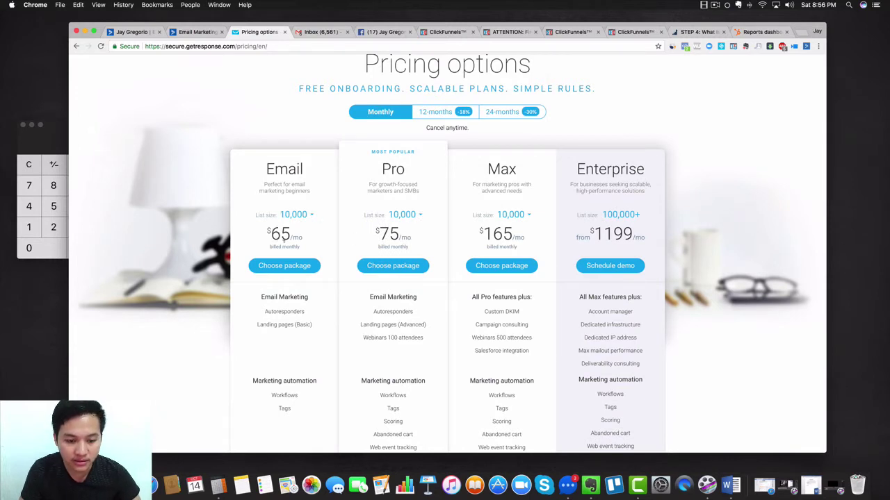
scroll(278, 237, down, 1)
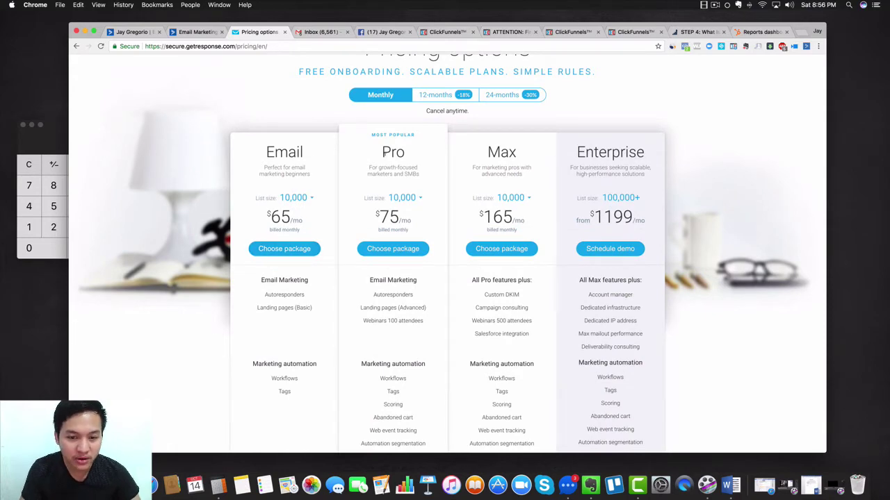
Compare against ActiveCampaign, then review GetResponse's Email $65, Pro $75, Max $165, Enterprise $1199 plans
click(198, 32)
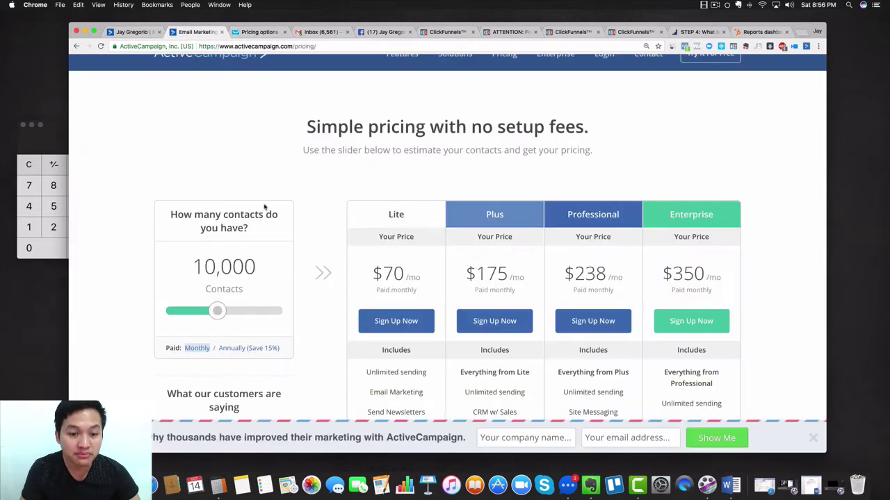
scroll(403, 271, down, 1)
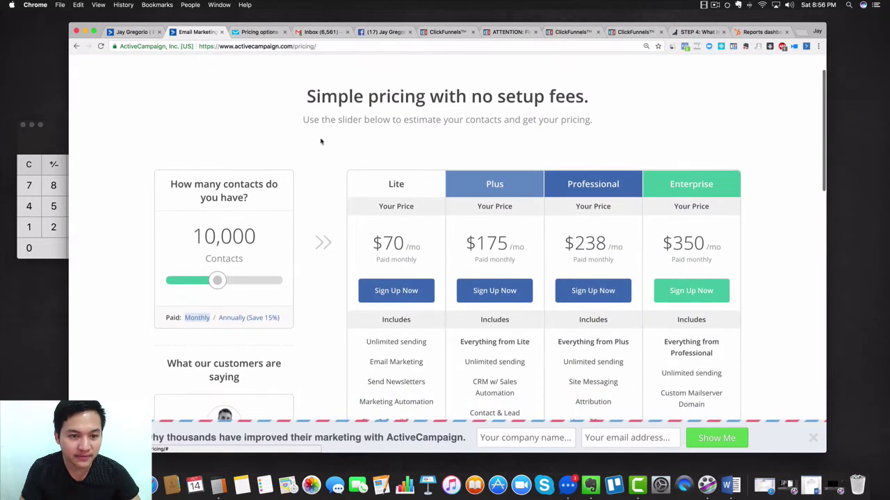
click(254, 33)
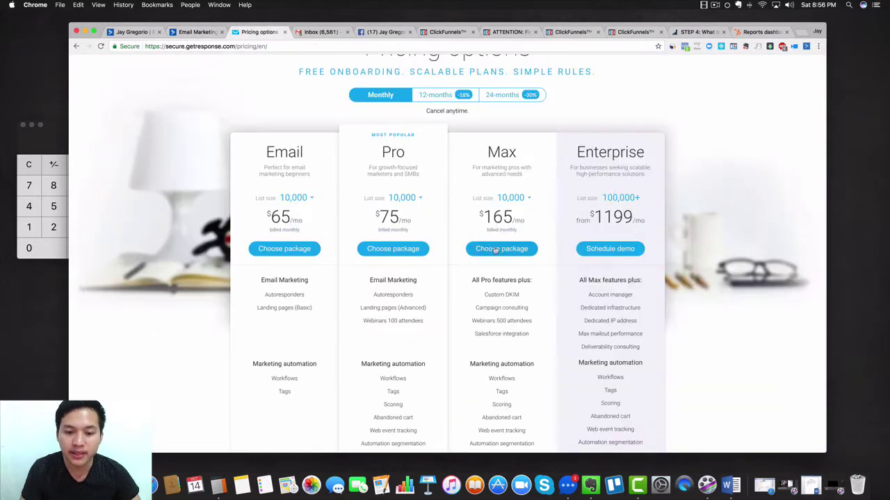
scroll(410, 320, down, 1)
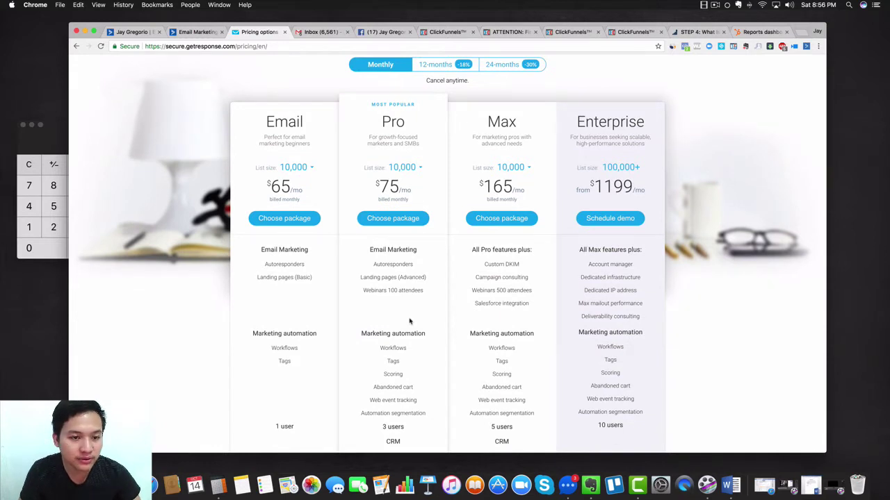
scroll(407, 321, up, 1)
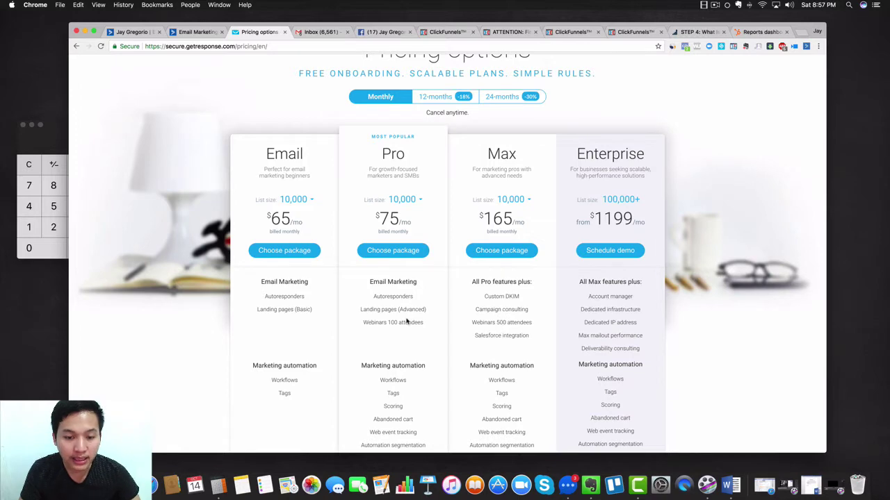
scroll(407, 321, down, 3)
scroll(406, 321, up, 1)
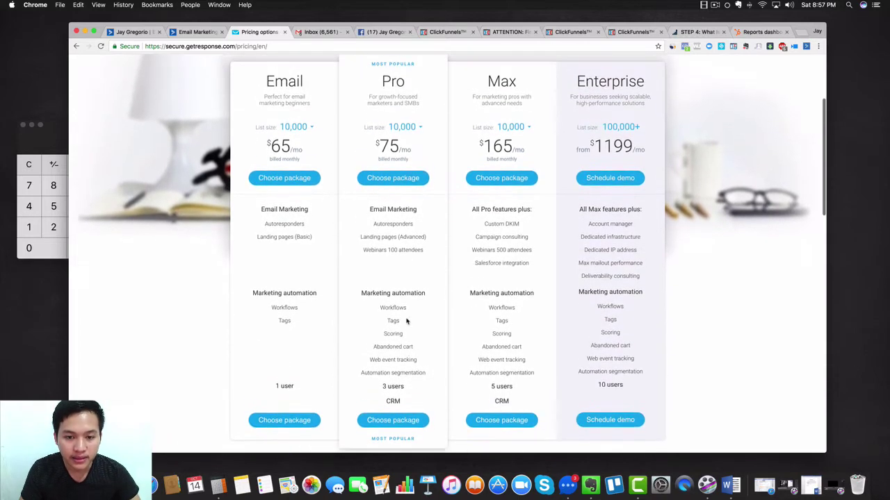
scroll(406, 321, down, 2)
scroll(407, 321, down, 2)
scroll(407, 321, up, 7)
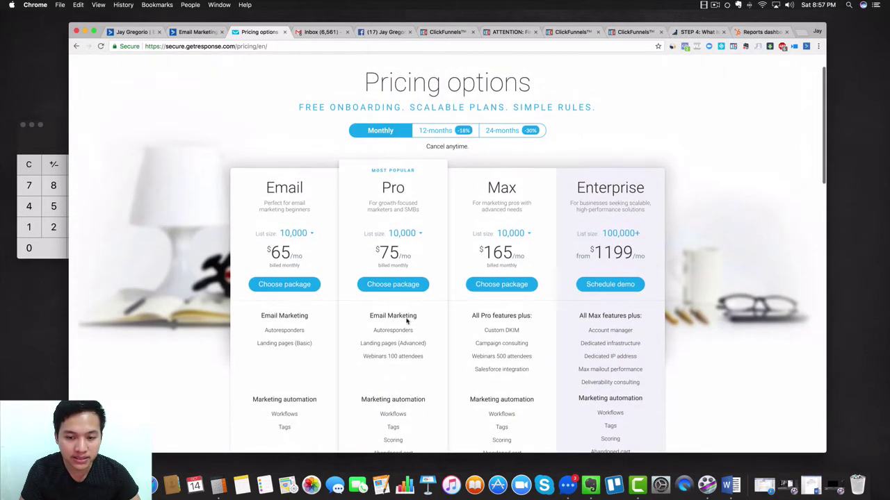
scroll(294, 171, up, 2)
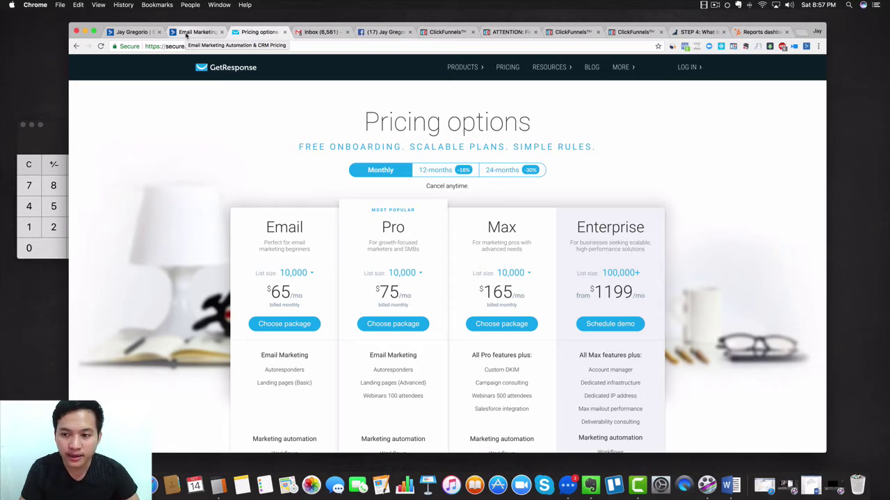
Review ActiveCampaign's 10,000-contact plans: Lite $70, Plus $175, Professional $238, Enterprise $350 monthly
click(187, 34)
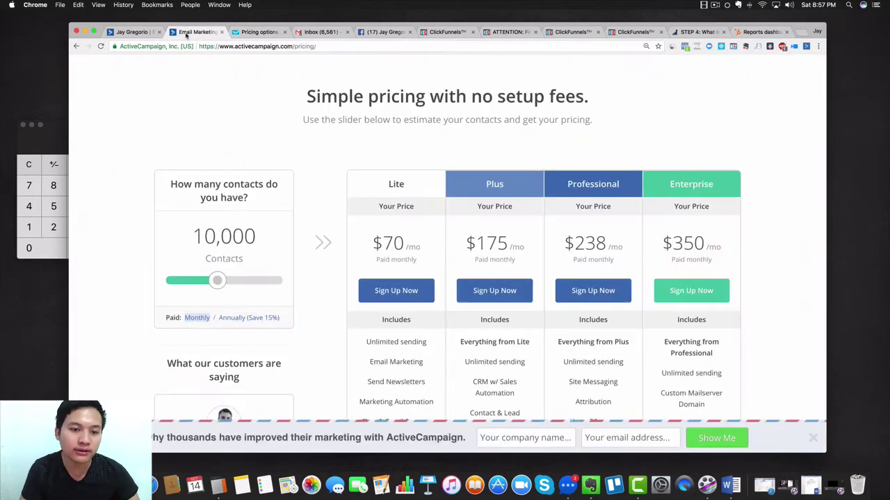
scroll(412, 132, up, 1)
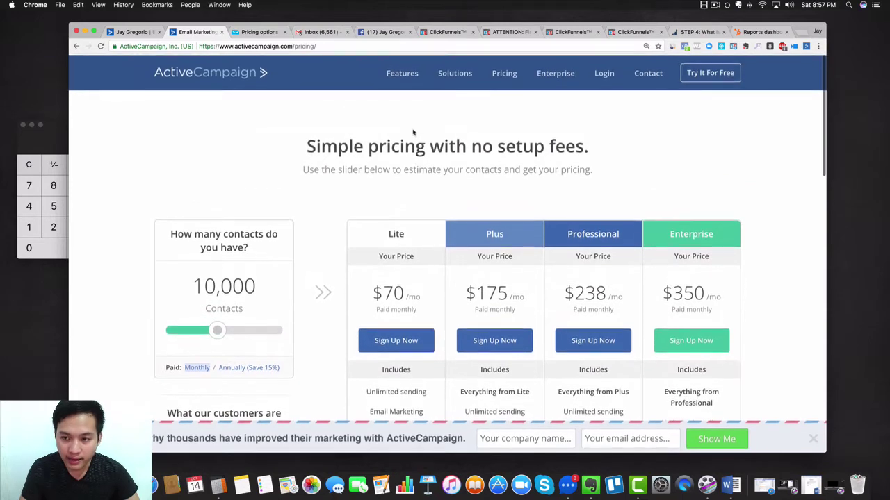
scroll(413, 132, down, 2)
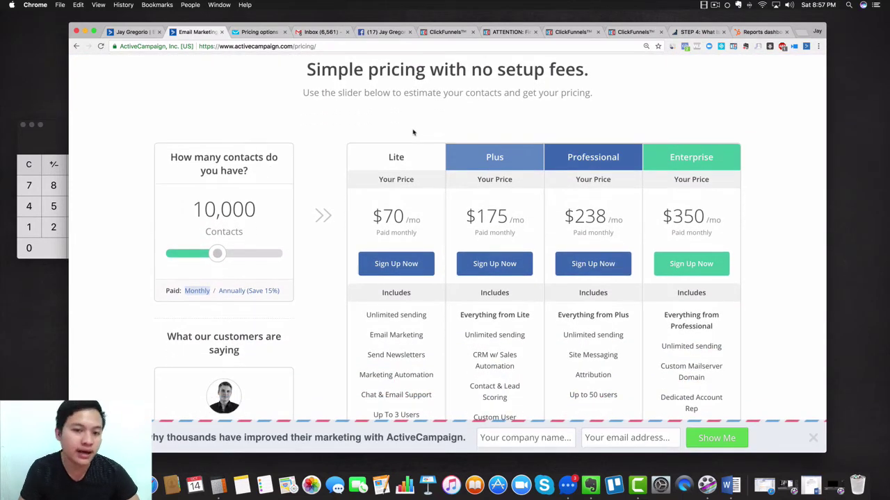
scroll(413, 132, down, 1)
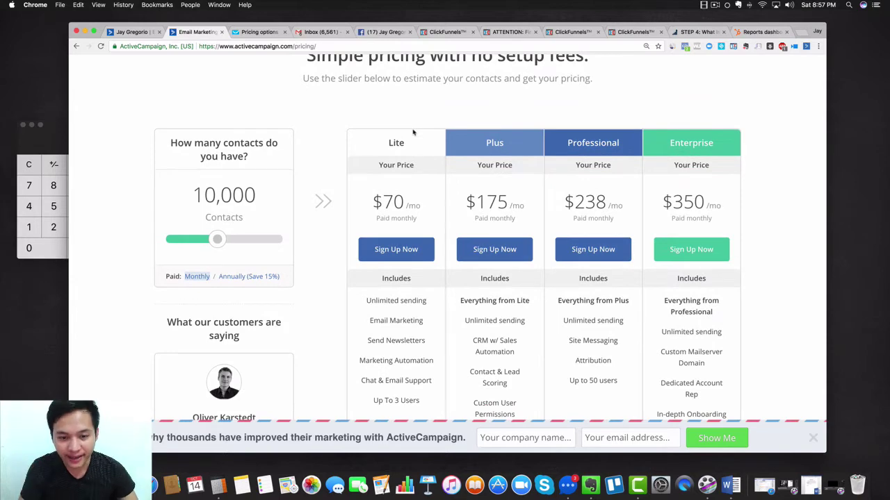
scroll(413, 132, down, 3)
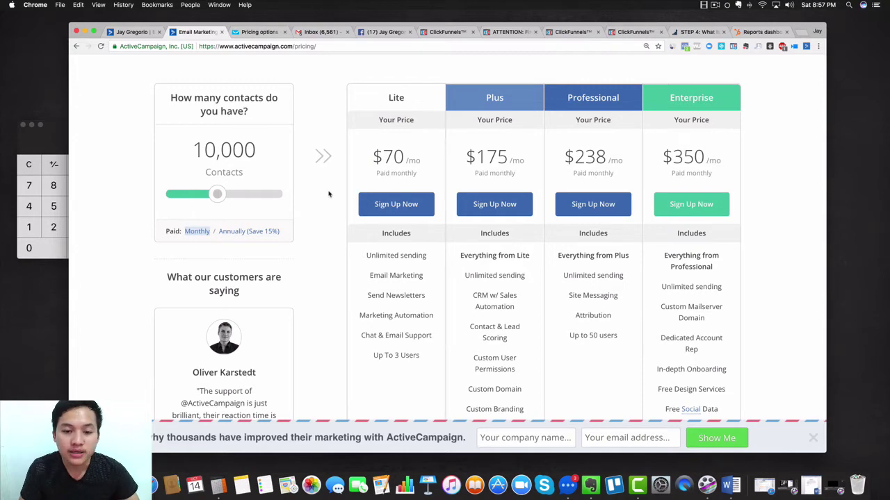
scroll(329, 194, down, 5)
scroll(329, 194, up, 8)
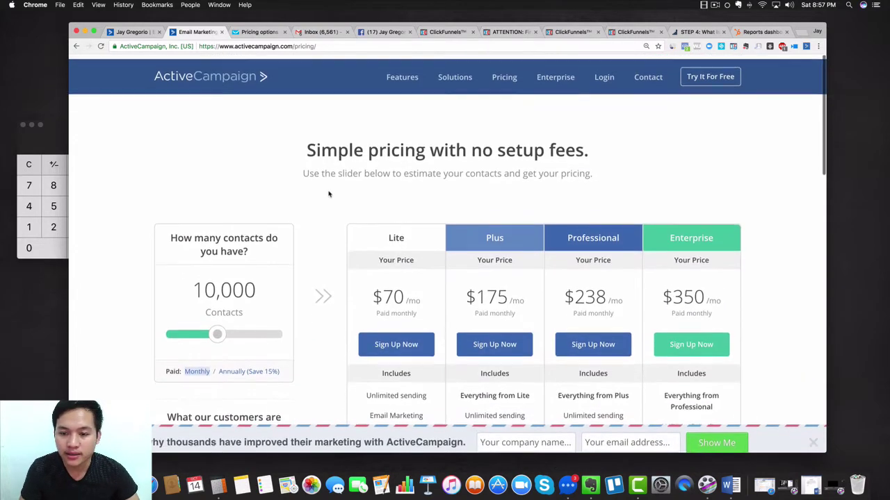
Log in, show 8,642 active contacts on the dashboard, and open All Contacts (8,650)
click(124, 32)
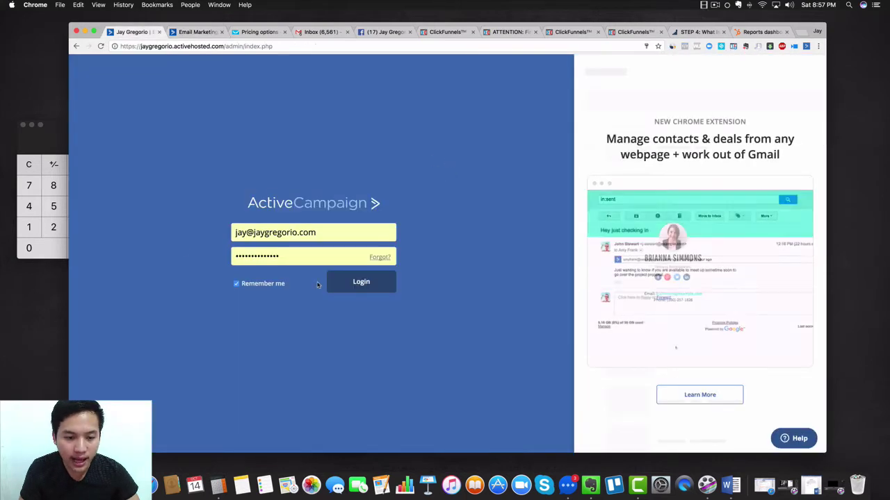
click(361, 286)
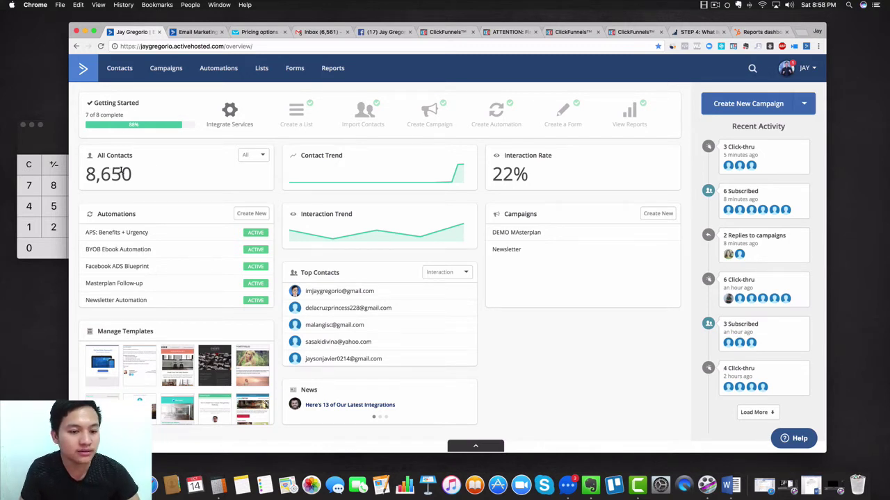
click(253, 155)
click(255, 185)
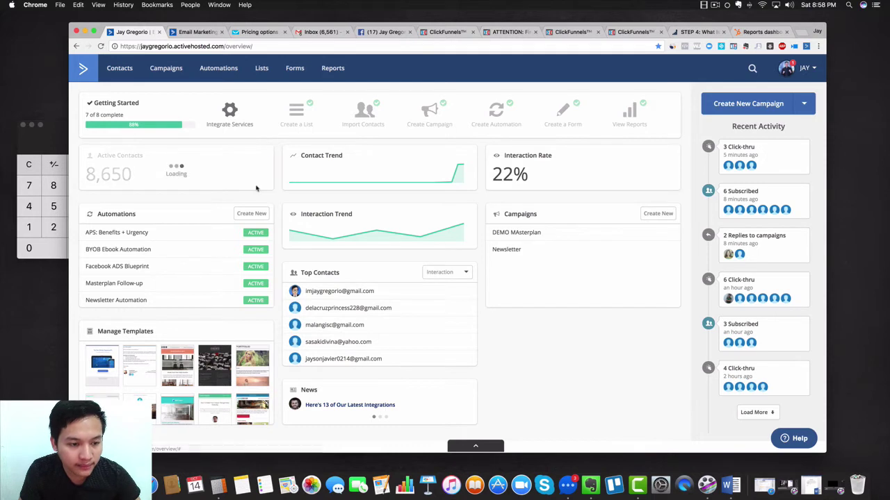
drag(122, 175, 137, 182)
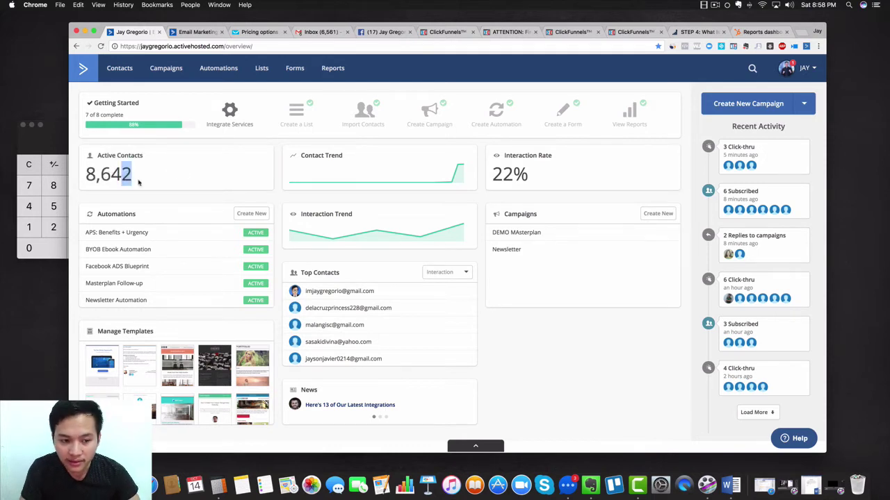
click(145, 169)
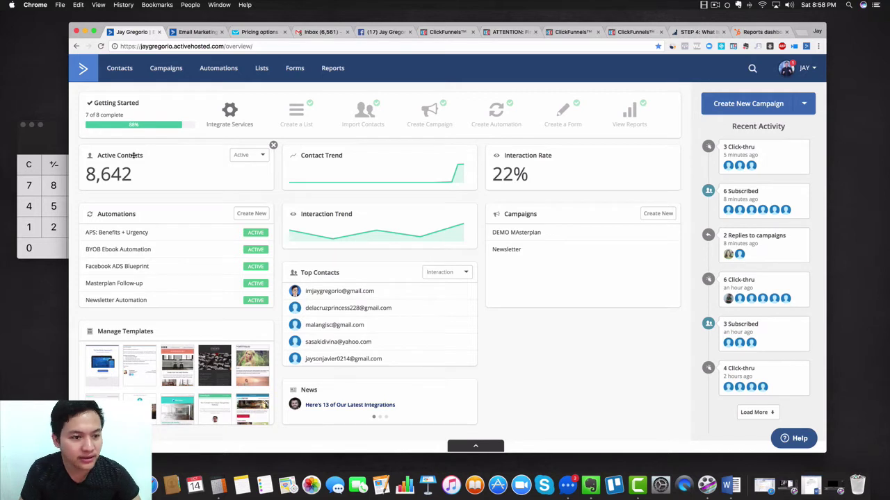
click(129, 73)
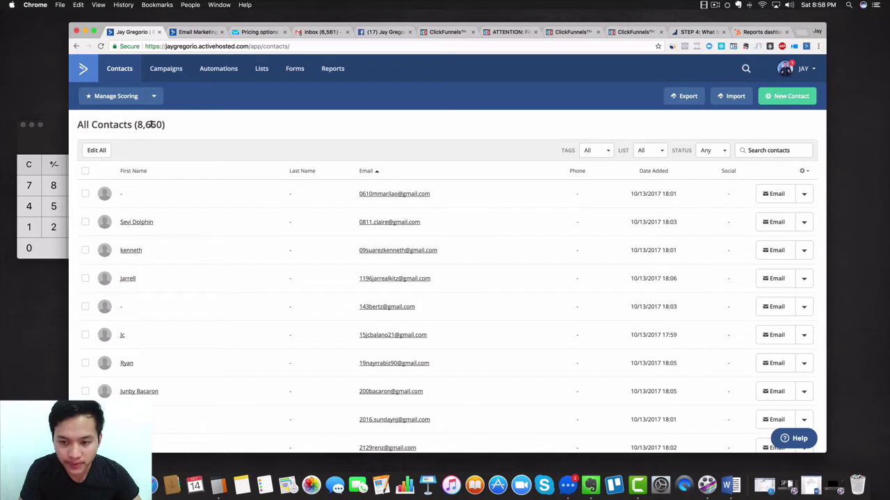
Filter contacts to Bounced, delete all seven, then reset the Status filter to Any
click(720, 153)
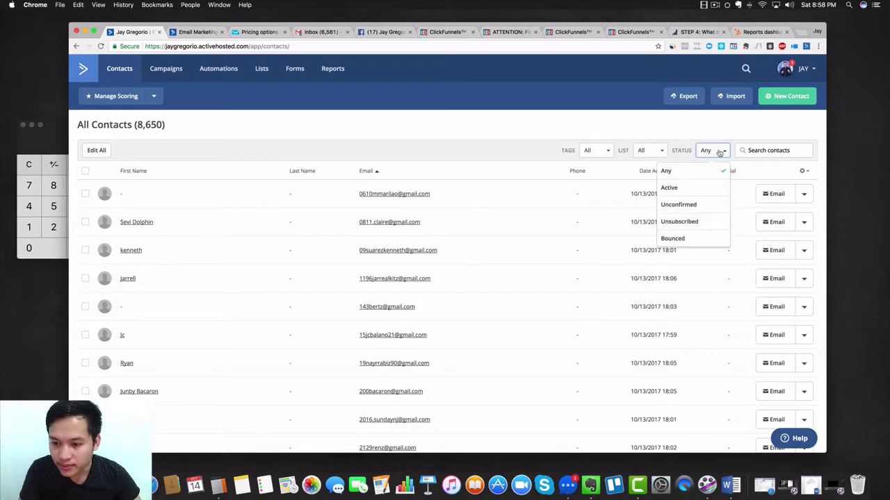
click(683, 242)
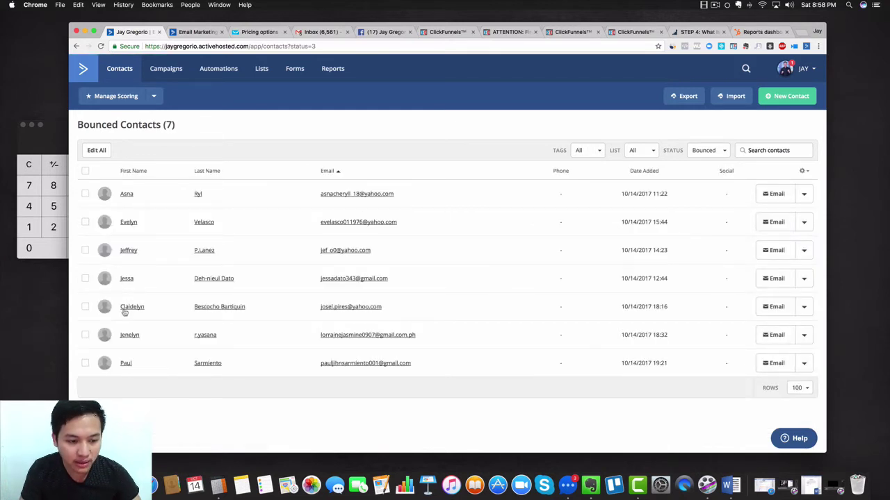
click(85, 172)
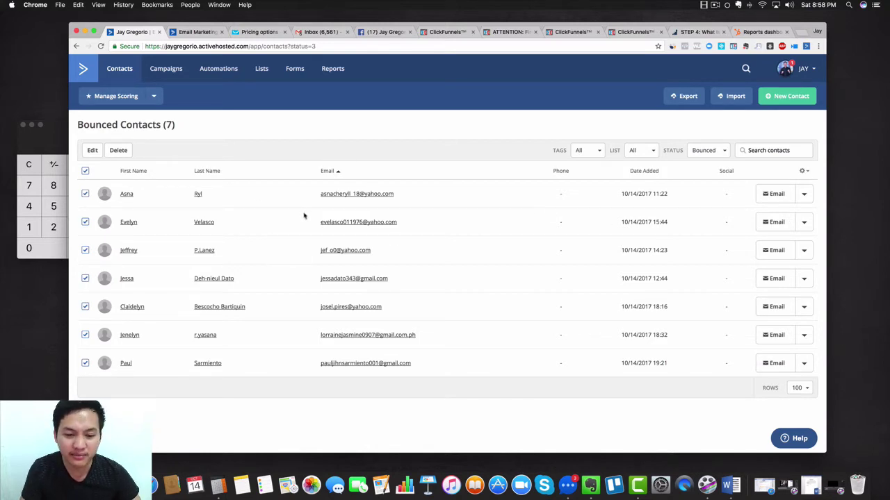
click(117, 151)
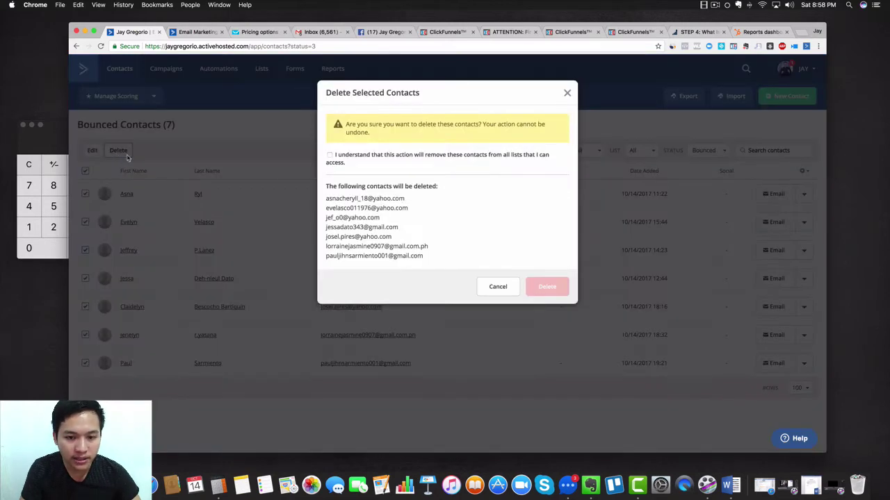
click(330, 155)
click(547, 287)
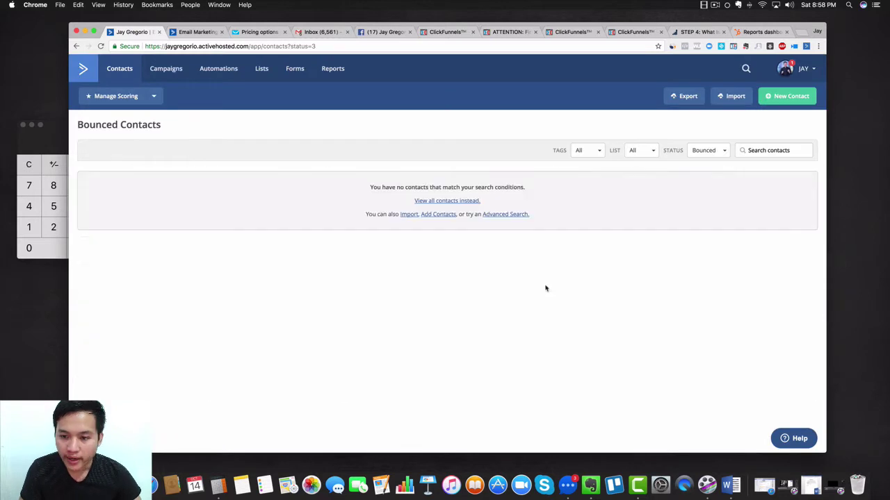
click(718, 150)
click(688, 173)
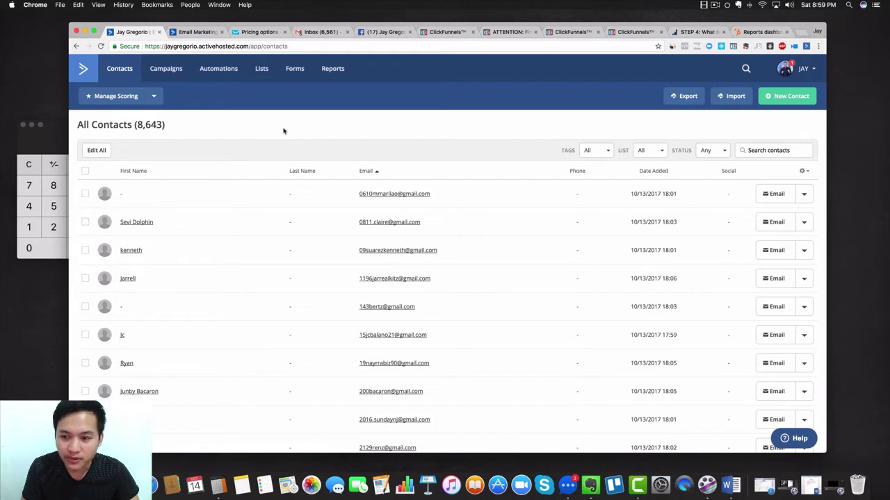
Search the contacts for two people's names, neither of which returns a match
click(770, 149)
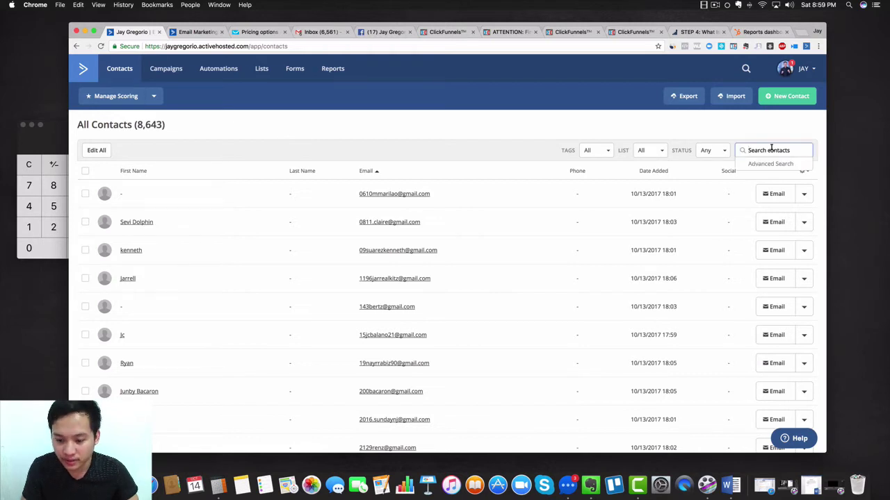
text(jeniel)
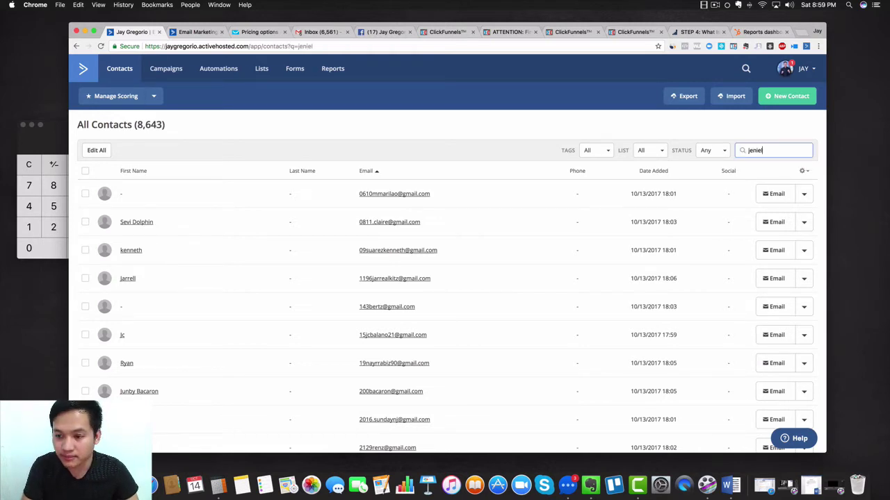
key(Return)
drag(809, 152, 729, 154)
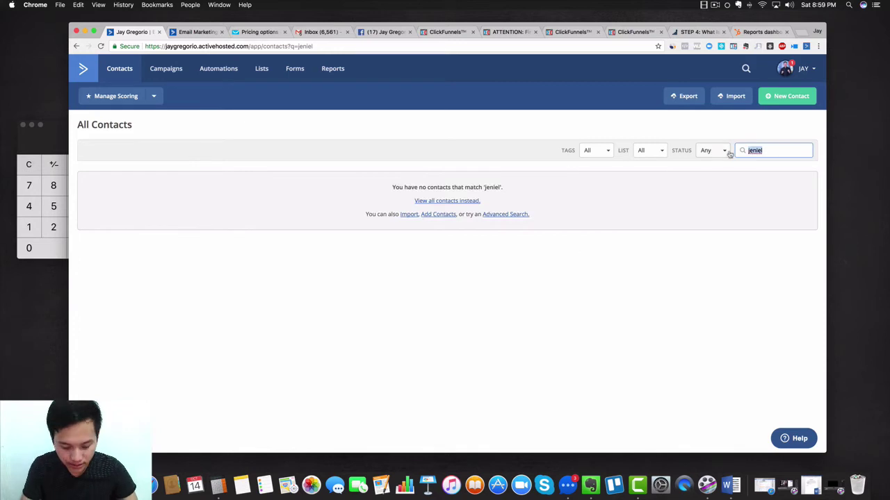
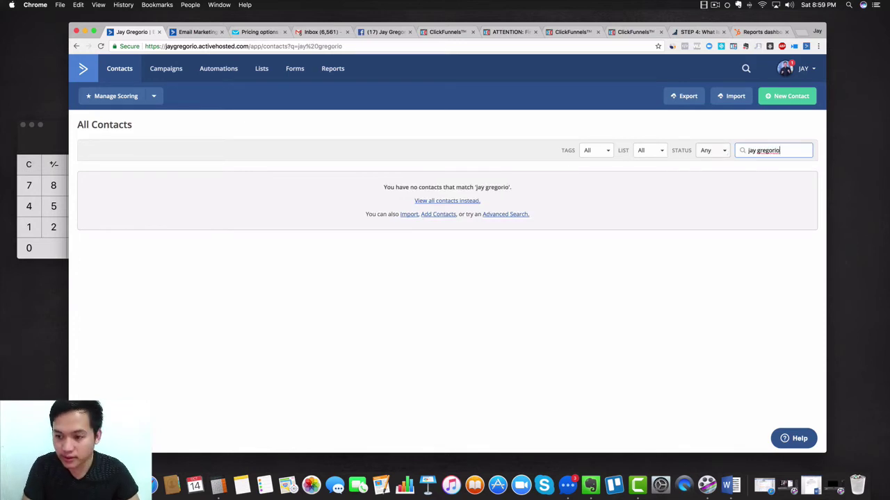
key(Return)
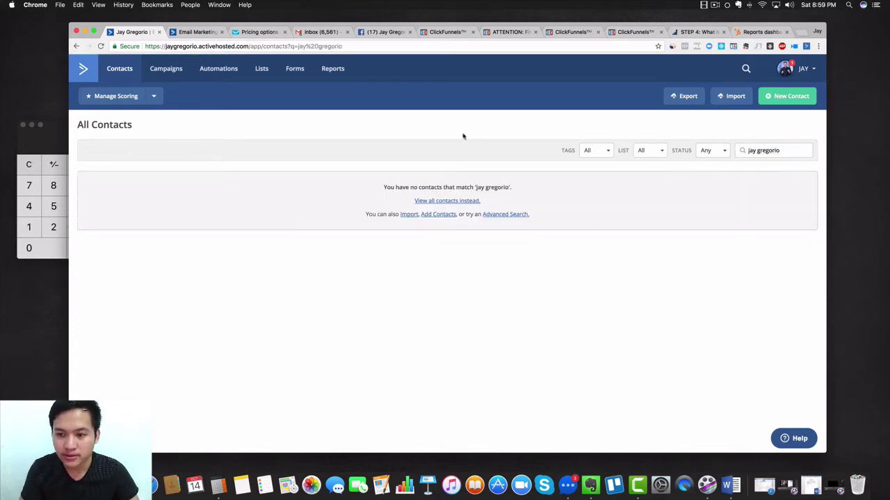
Clear the search to list all 8,643 contacts, then return to the dashboard
click(119, 75)
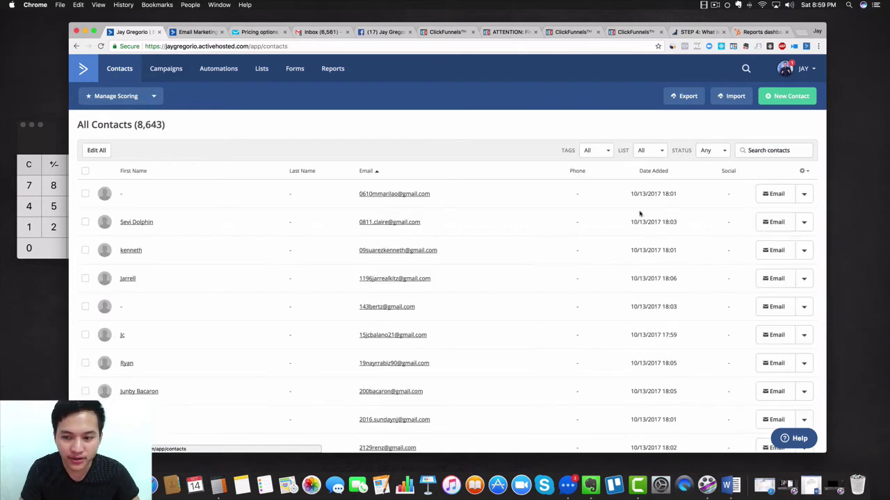
scroll(482, 91, down, 15)
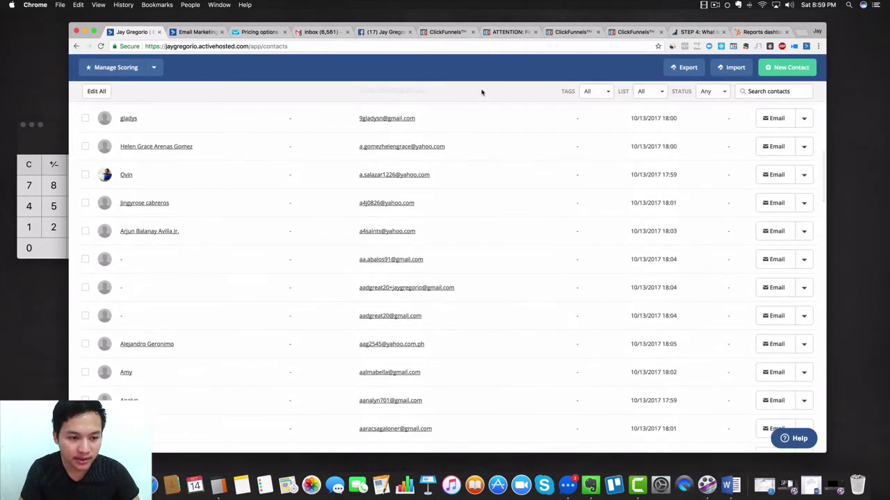
scroll(472, 90, up, 15)
click(82, 71)
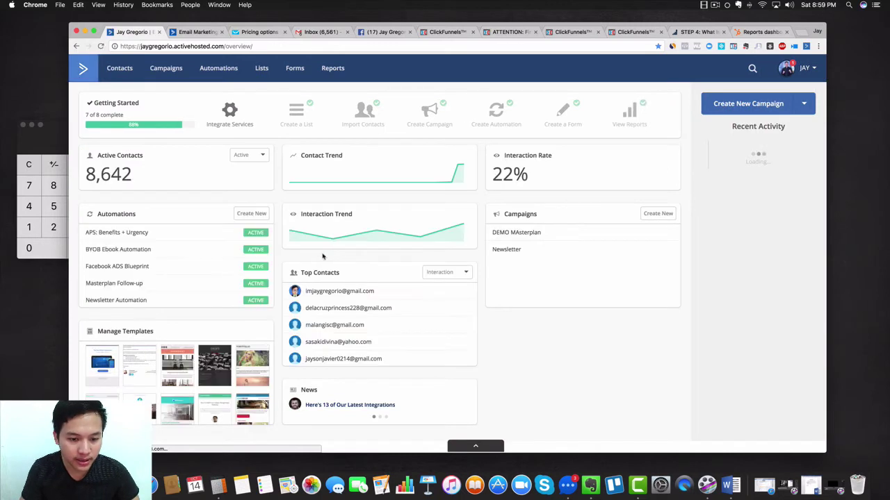
Open the first Top Contacts entry's profile, tagged leads and newsletter, from the dashboard
scroll(338, 334, down, 2)
scroll(338, 333, down, 10)
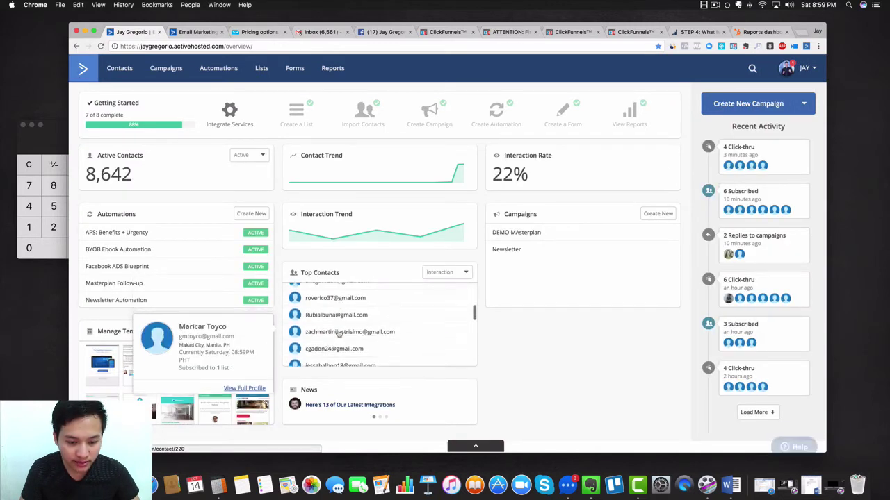
scroll(338, 334, up, 12)
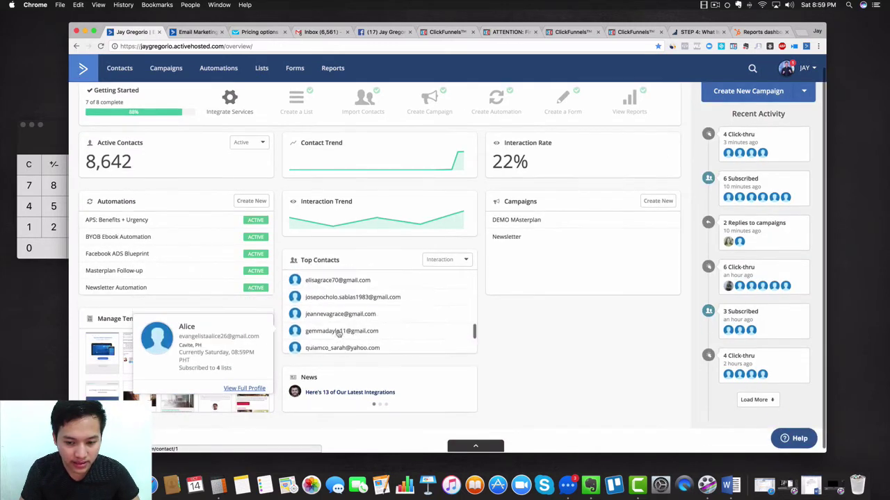
click(311, 296)
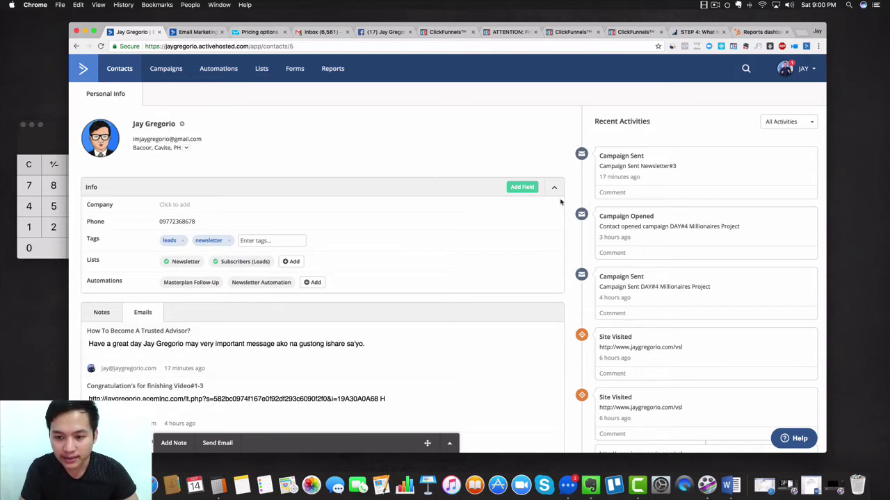
Scroll down the contact's profile and show the second page of its emails
scroll(660, 195, down, 10)
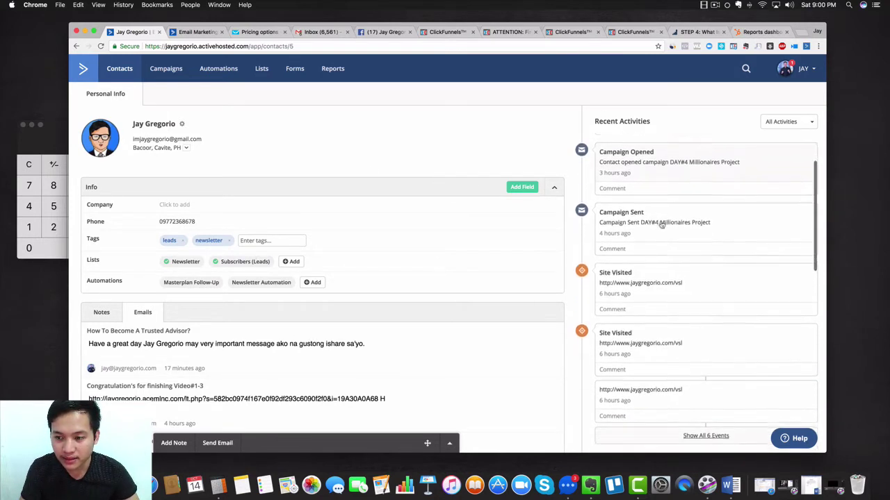
scroll(662, 224, down, 10)
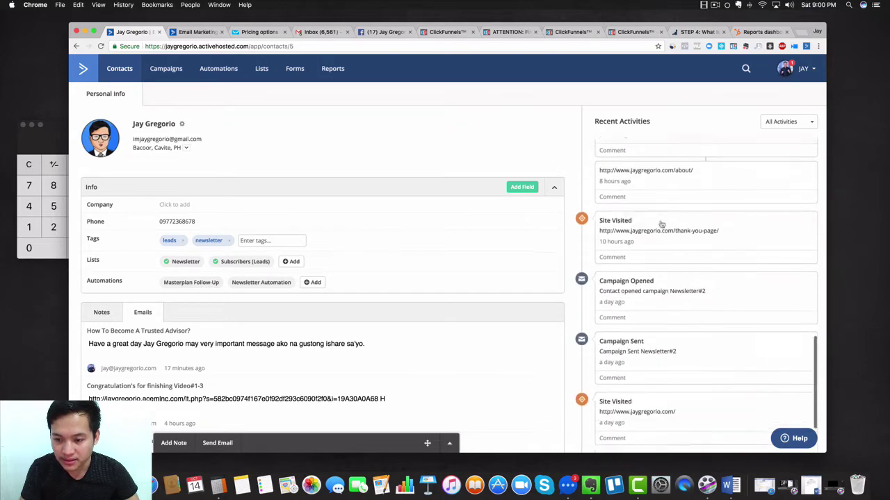
scroll(662, 224, down, 3)
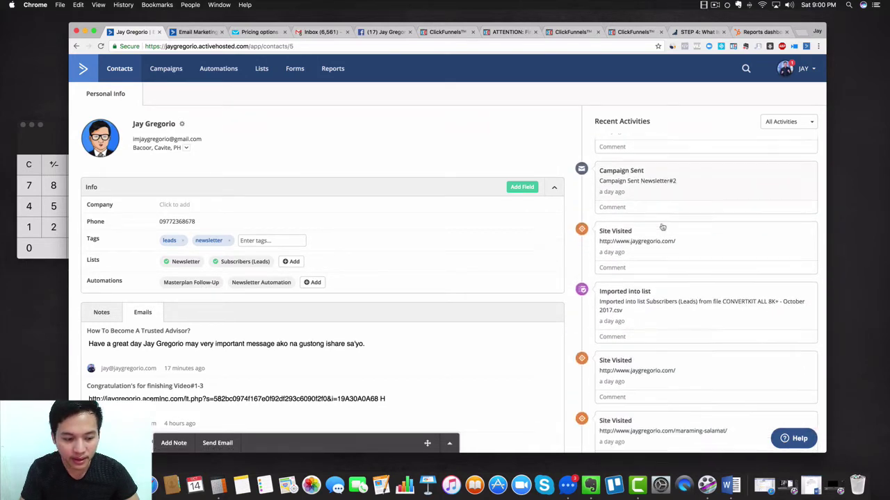
scroll(468, 348, down, 5)
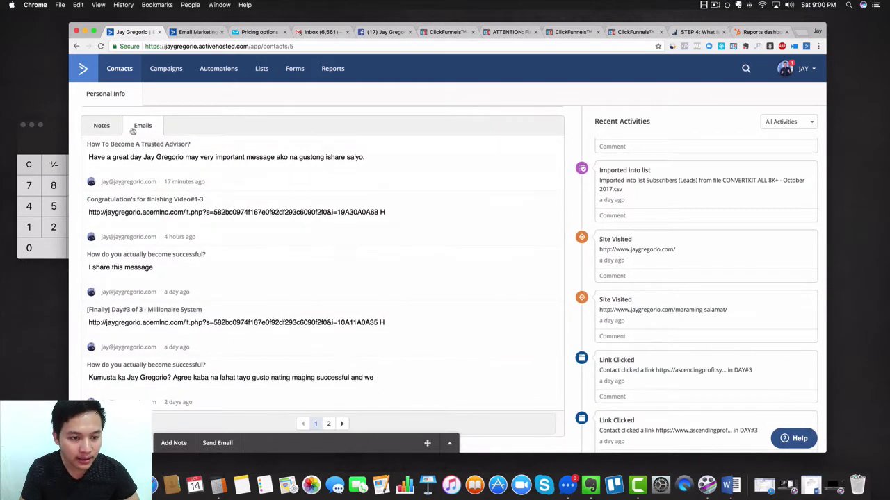
scroll(200, 244, down, 2)
click(329, 392)
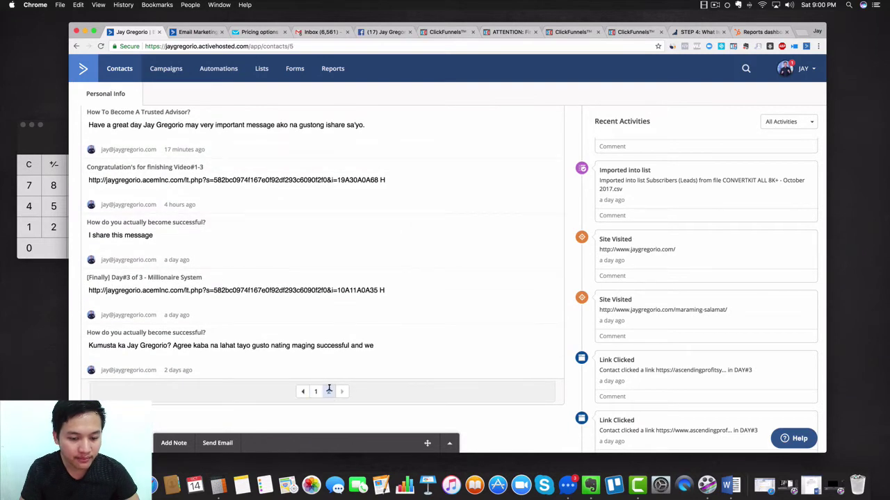
Switch to the Notes tab and open the contact's Travel History of locations (10/10/2017–10/13/2017)
scroll(278, 244, up, 5)
scroll(277, 245, down, 4)
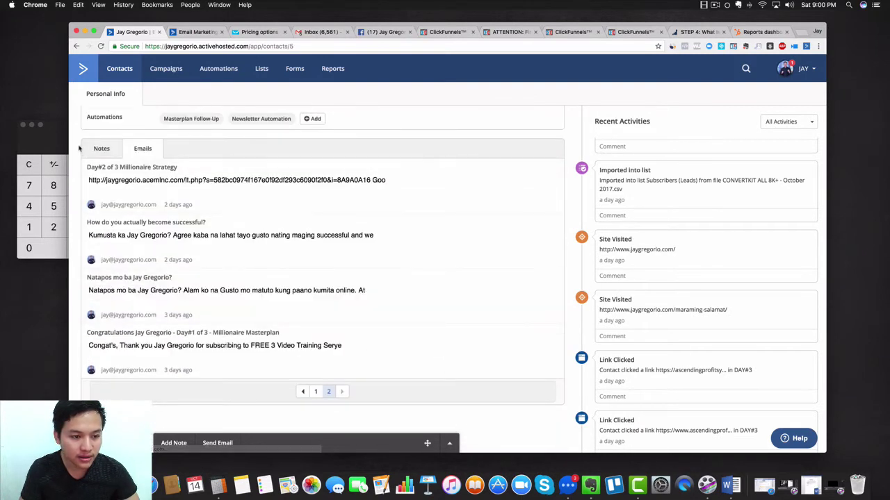
click(101, 148)
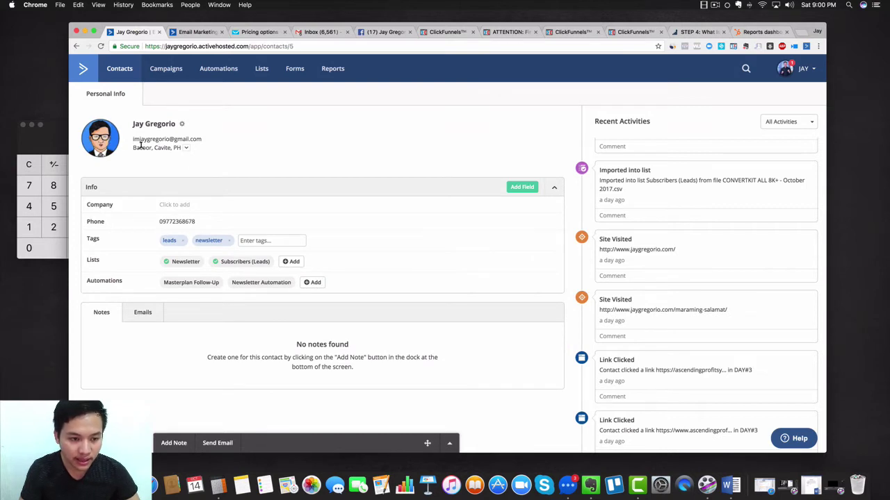
drag(134, 148, 177, 148)
click(185, 149)
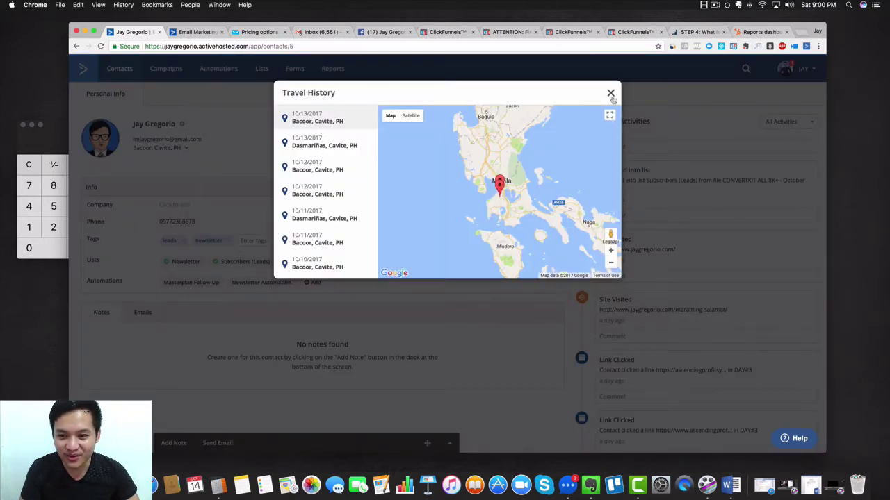
Close the Travel History dialog and return via the ActiveCampaign logo
click(610, 93)
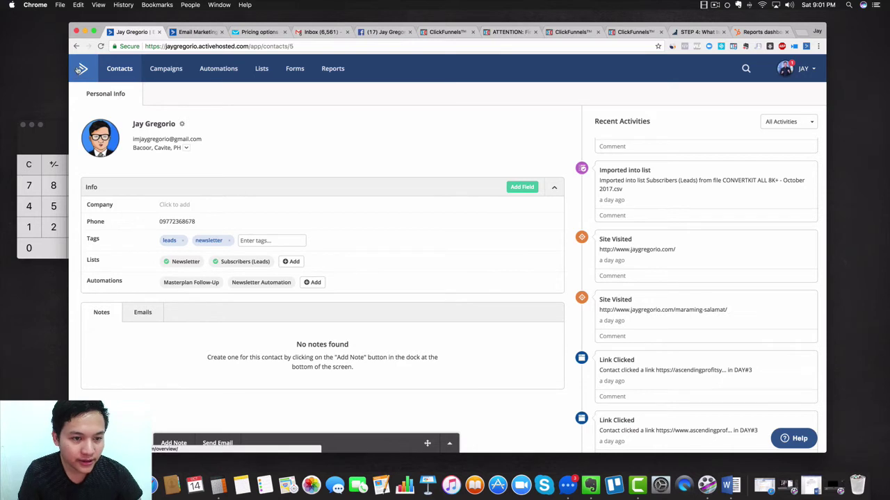
click(78, 70)
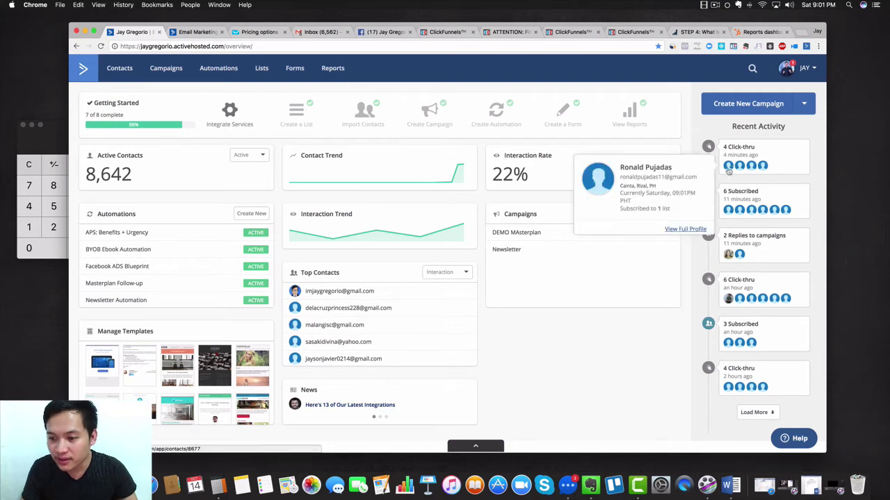
Load older entries into the dashboard's Recent Activity feed and browse the Manage Templates grid
mouse_move(762, 172)
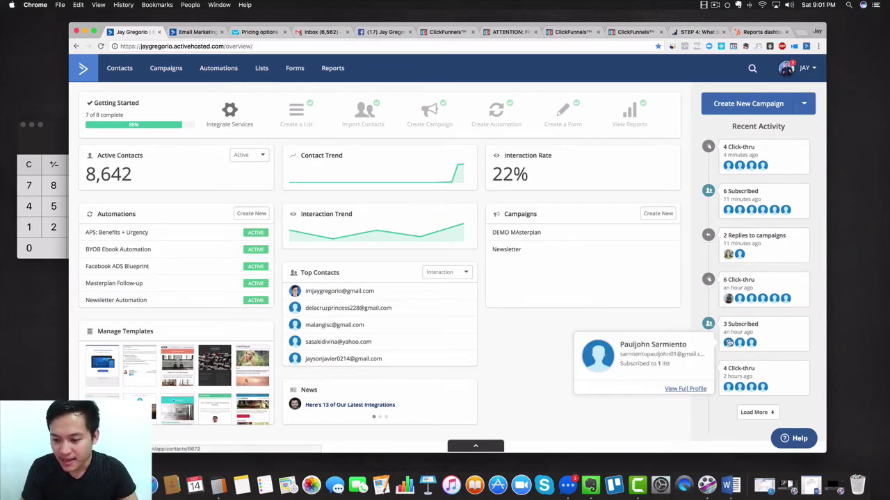
click(760, 414)
scroll(761, 396, down, 3)
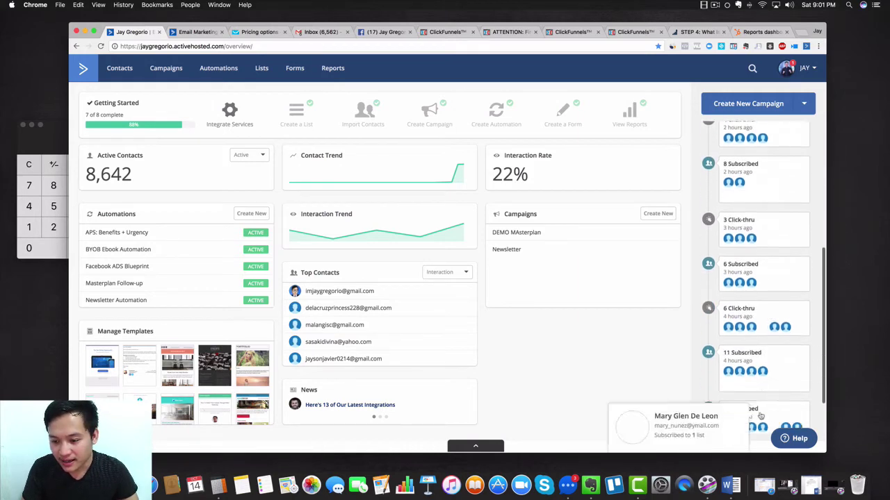
scroll(762, 382, up, 8)
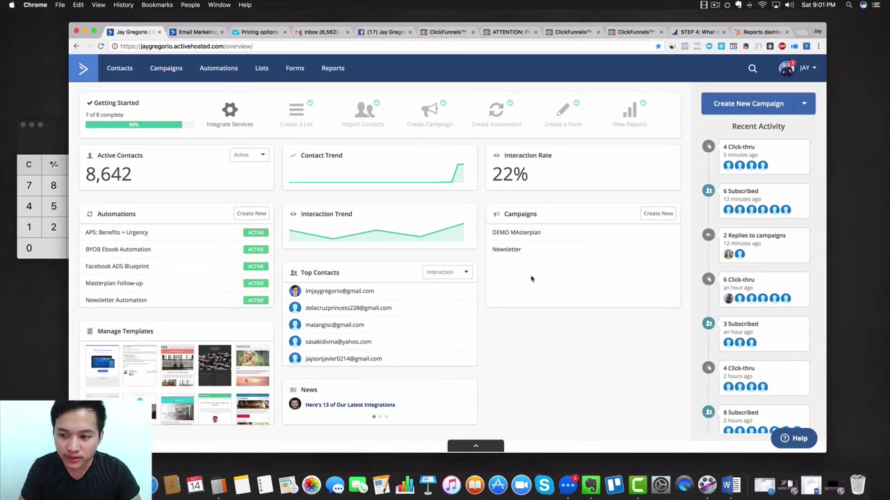
click(23, 125)
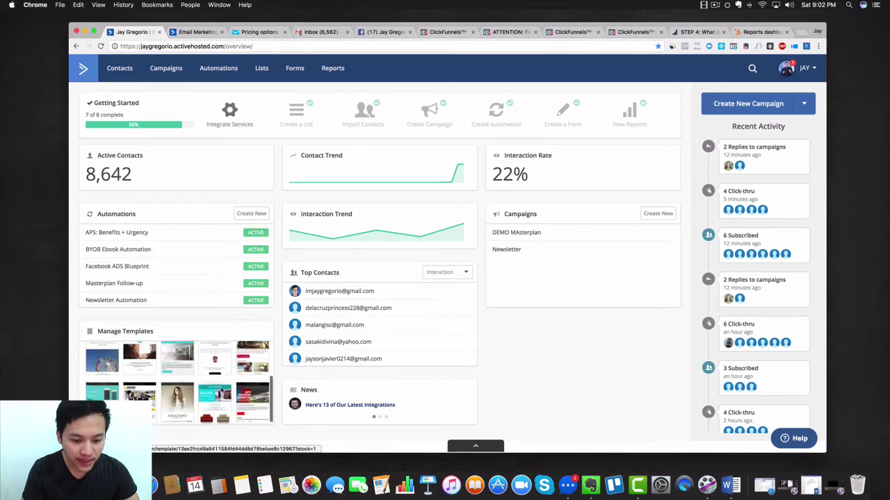
scroll(219, 392, down, 2)
scroll(219, 391, up, 2)
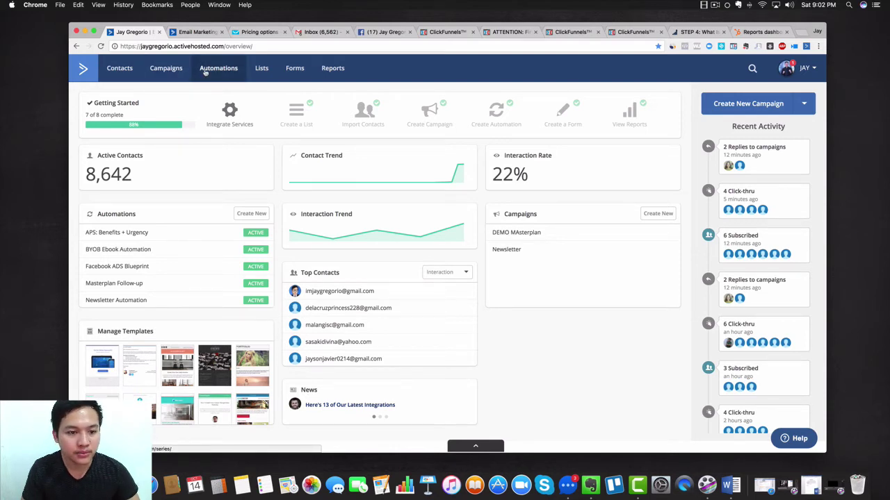
Go to Automations and open the active Masterplan Follow-up automation
click(205, 73)
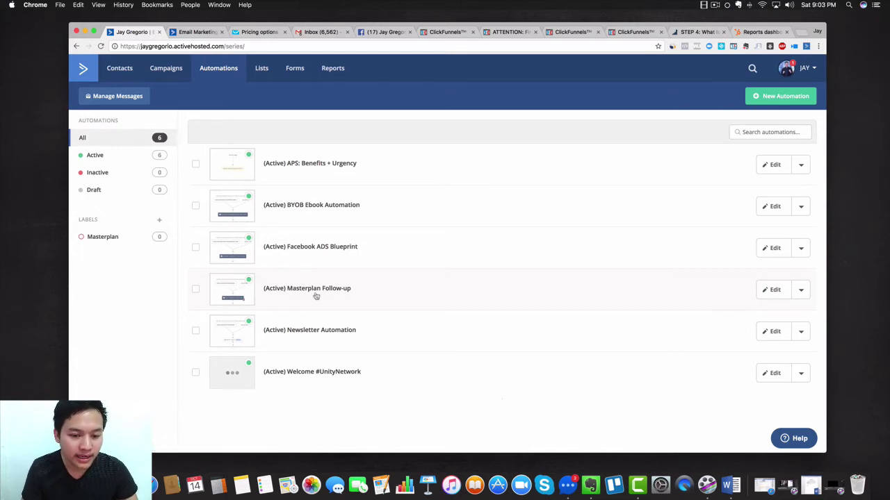
click(315, 296)
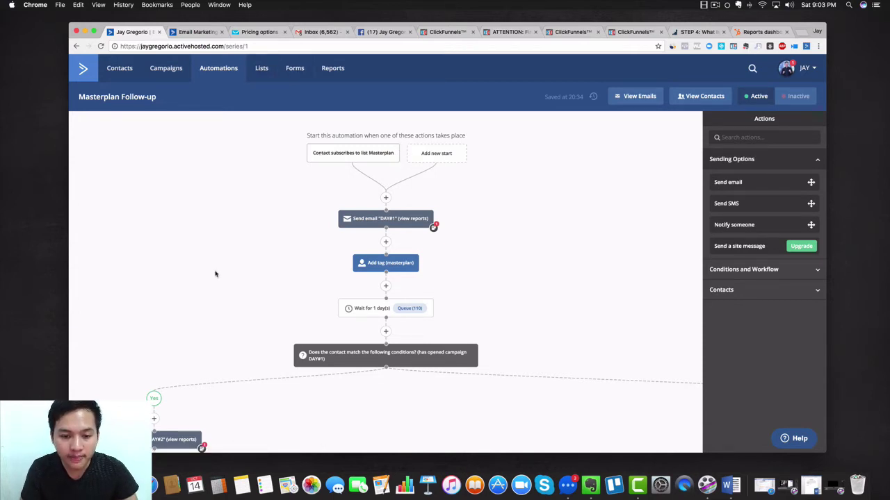
Scroll the Masterplan Follow-up workflow and open the 'Wait for 1 day(s)' step's settings
mouse_move(396, 221)
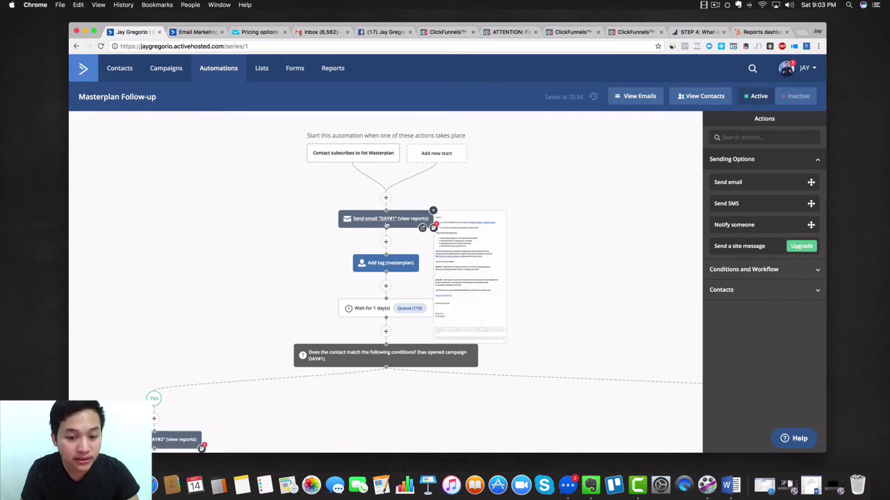
scroll(386, 225, down, 2)
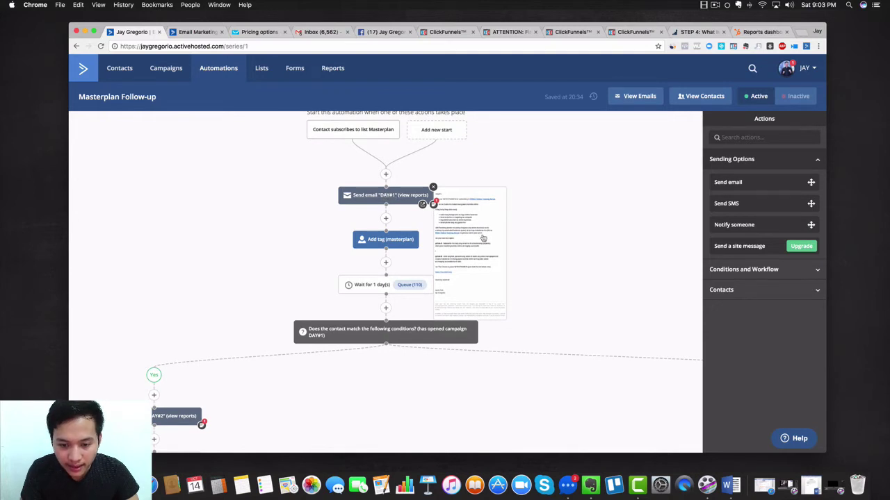
scroll(281, 213, up, 2)
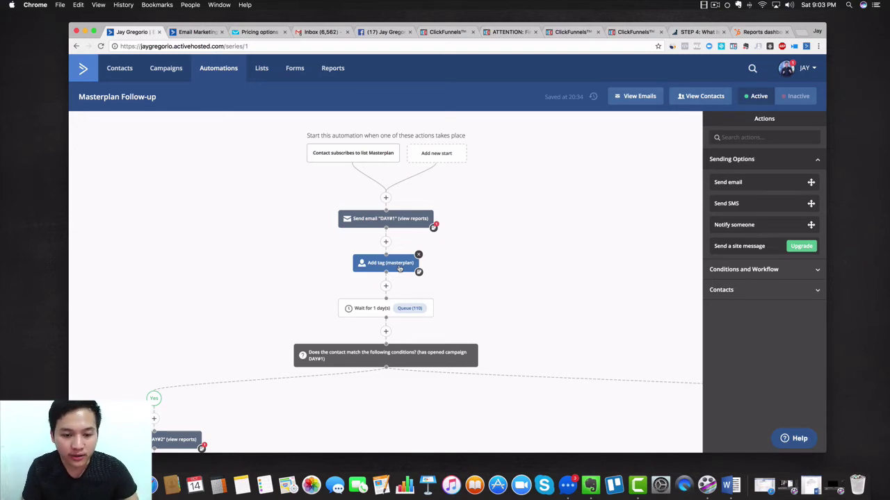
scroll(364, 285, down, 2)
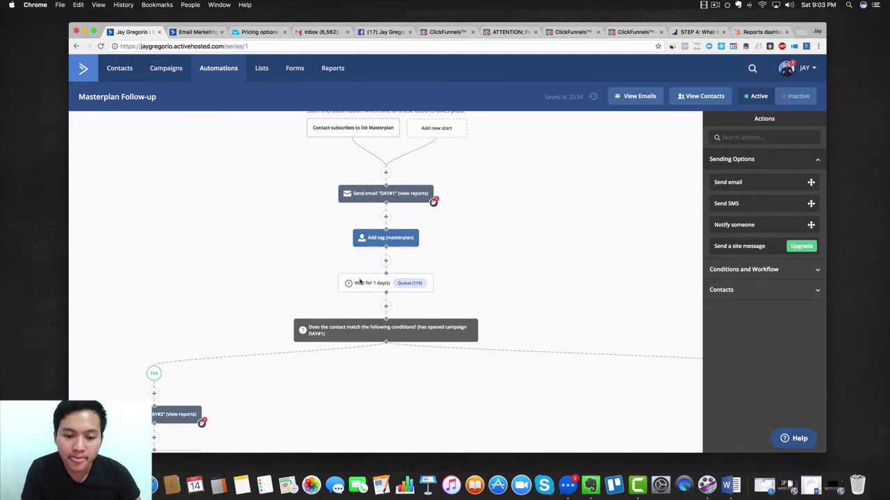
mouse_move(362, 286)
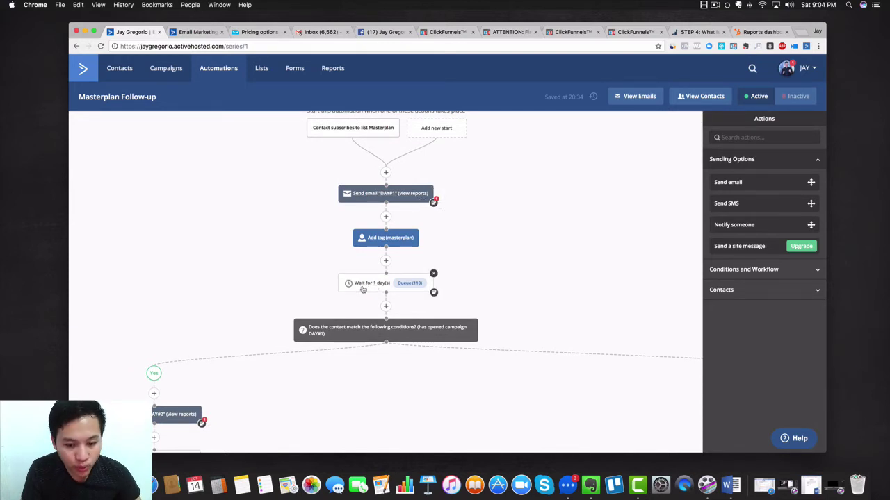
click(362, 289)
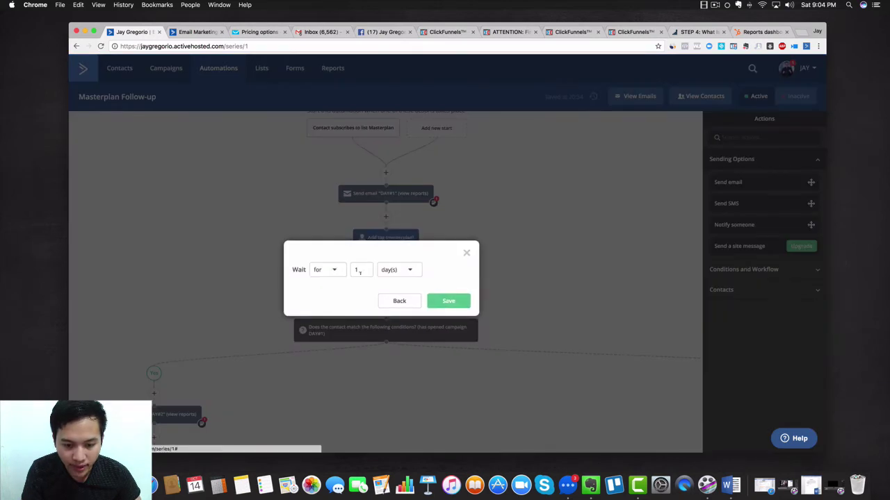
Review the wait type and day(s) unit options, then close the Wait dialog unchanged
click(335, 273)
click(338, 273)
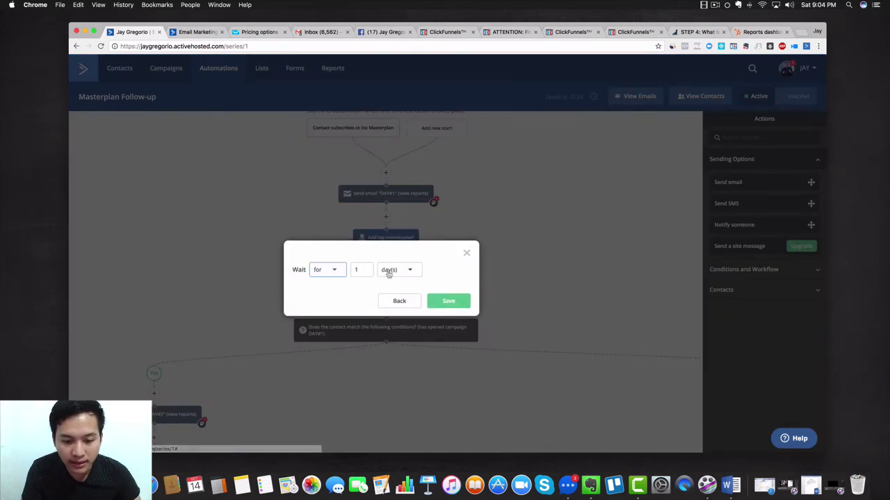
click(359, 267)
click(410, 271)
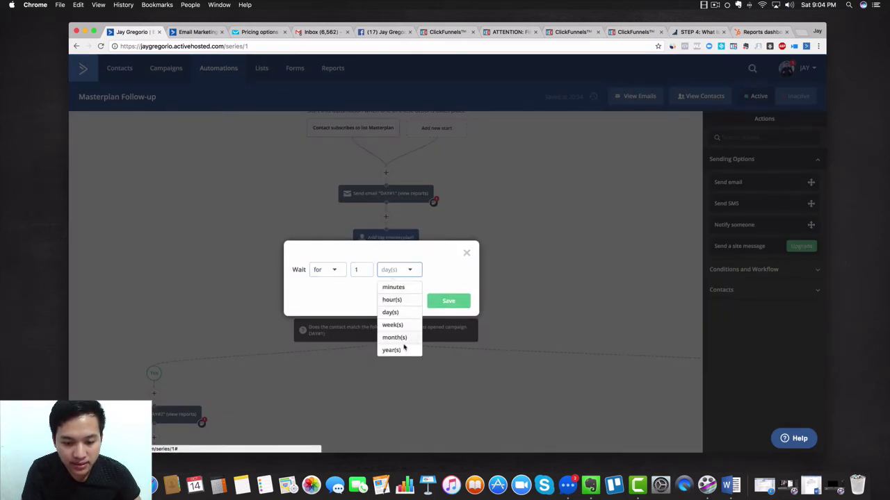
click(467, 253)
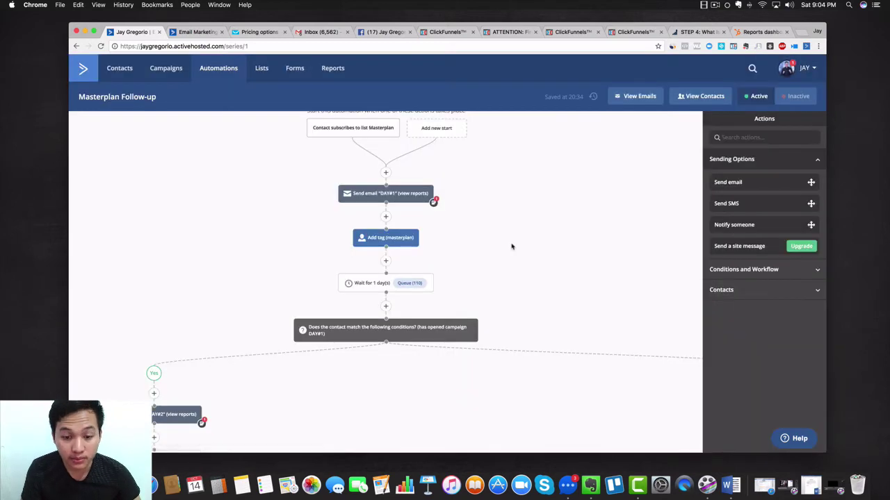
scroll(512, 246, up, 1)
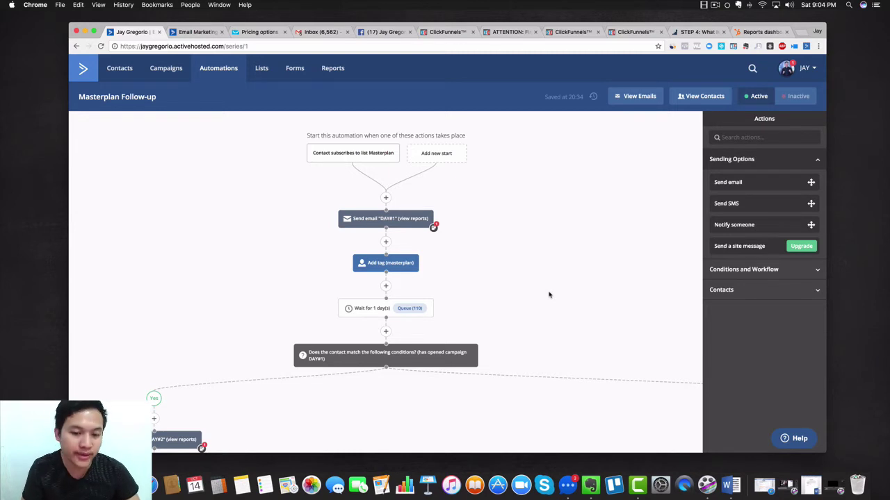
scroll(548, 294, down, 3)
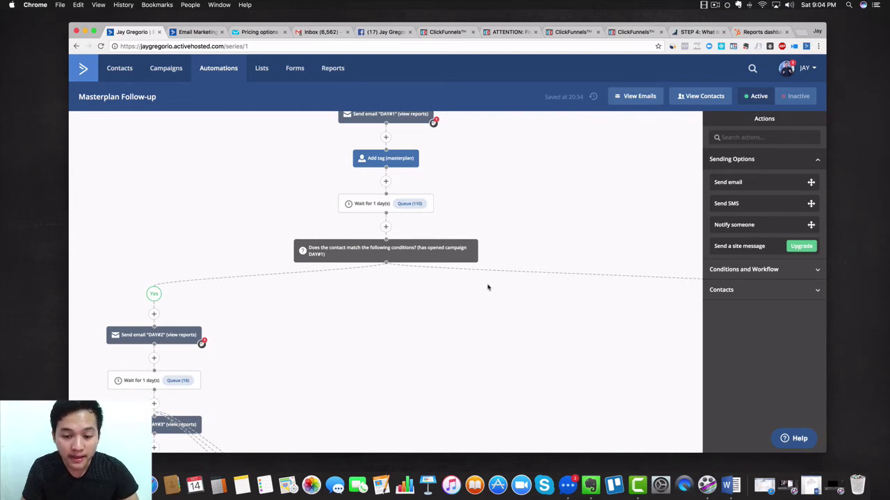
scroll(487, 286, right, 3)
scroll(487, 275, right, 10)
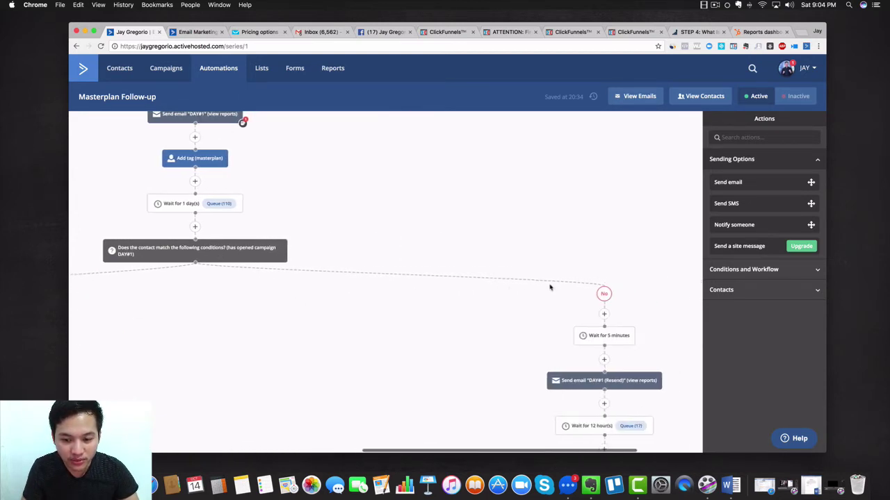
scroll(570, 320, down, 4)
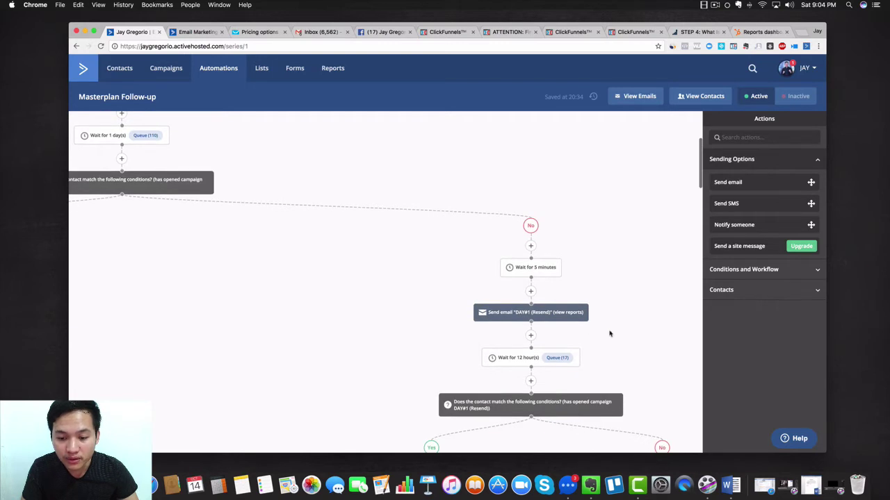
scroll(610, 334, down, 2)
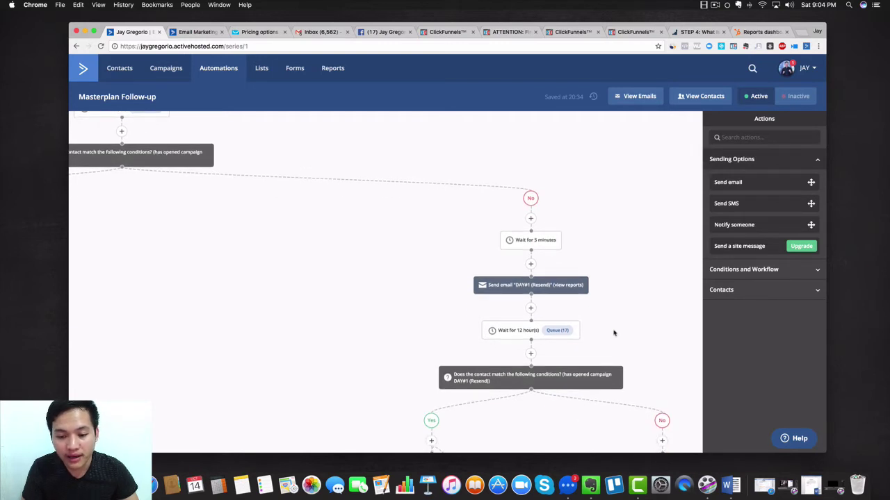
scroll(431, 288, up, 3)
scroll(430, 288, left, 2)
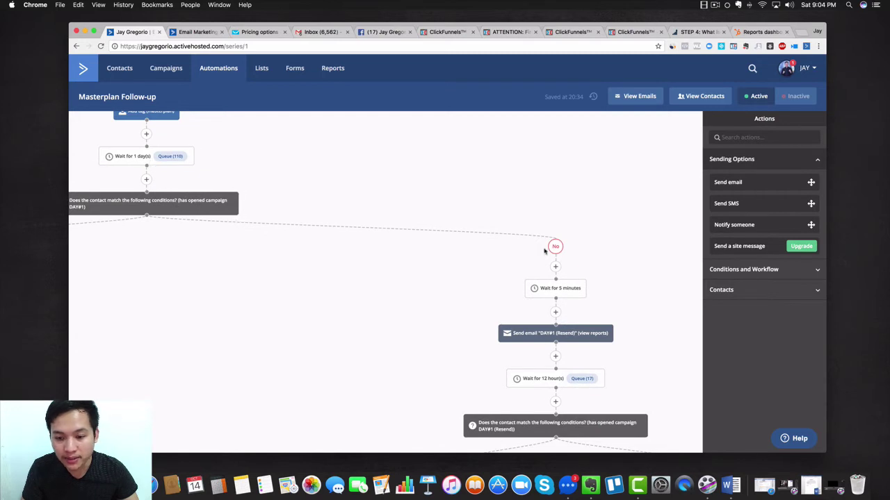
mouse_move(564, 292)
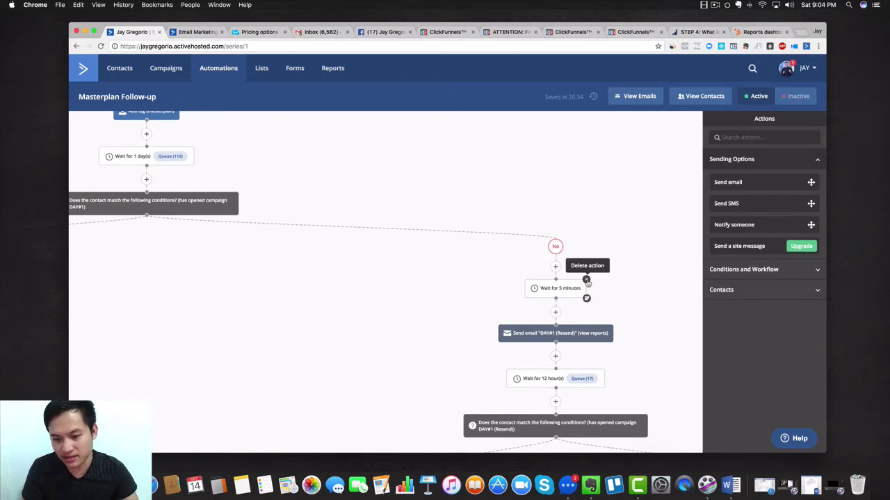
Delete the 'Wait for 5 minutes' step from the No branch, confirming with OK
click(586, 280)
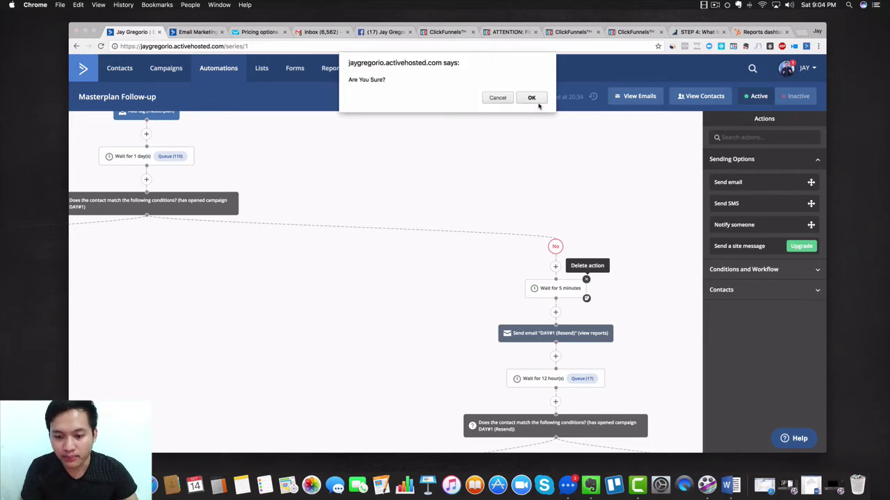
click(535, 98)
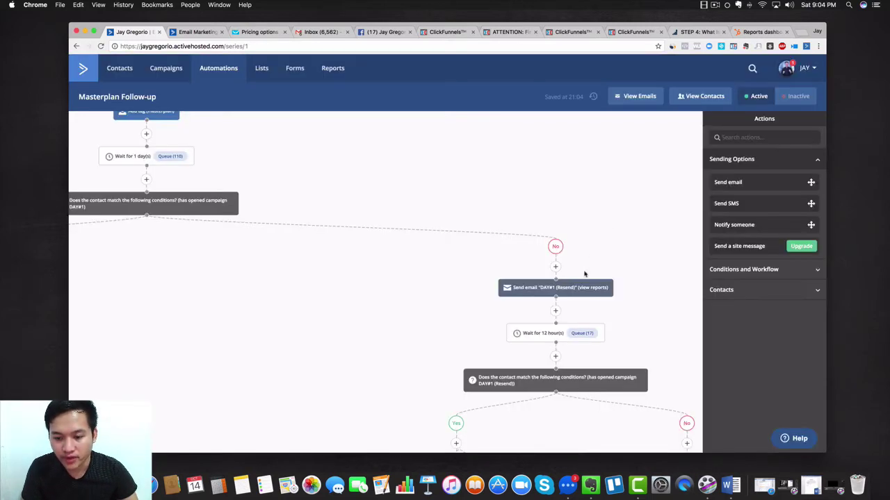
mouse_move(514, 296)
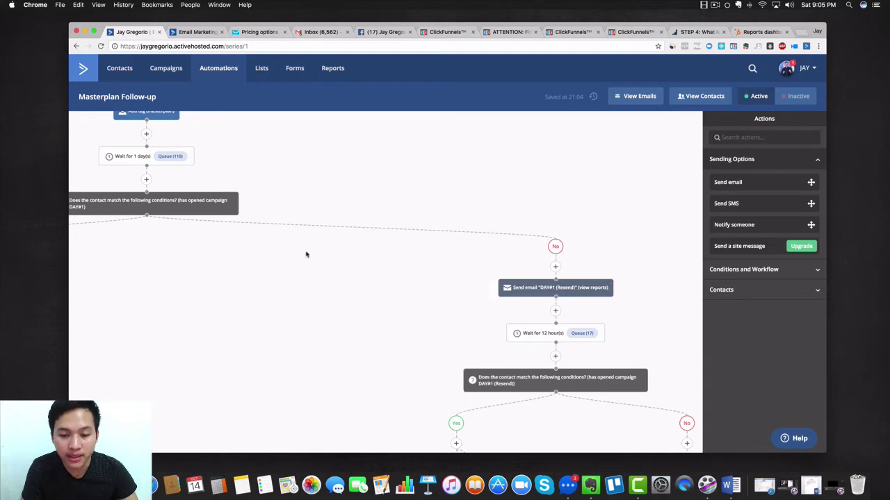
Scroll through the Masterplan Follow-up workflow's email and wait steps
scroll(348, 260, down, 2)
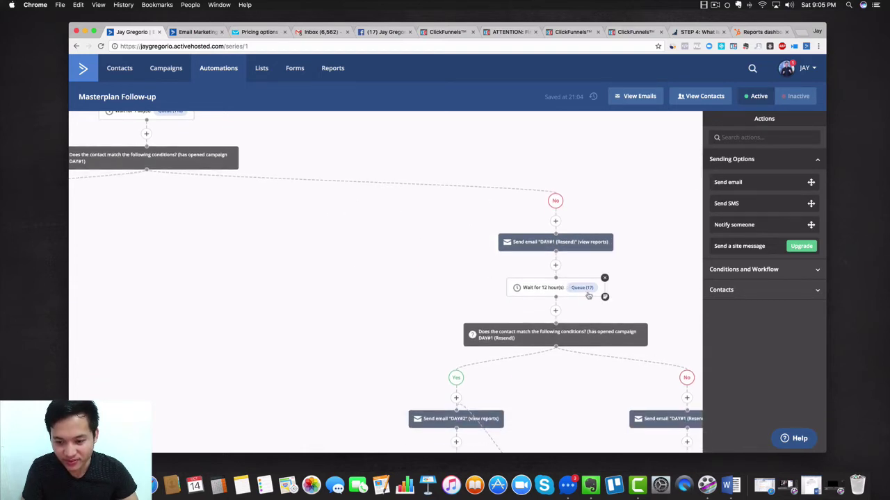
scroll(344, 232, left, 5)
scroll(347, 232, left, 3)
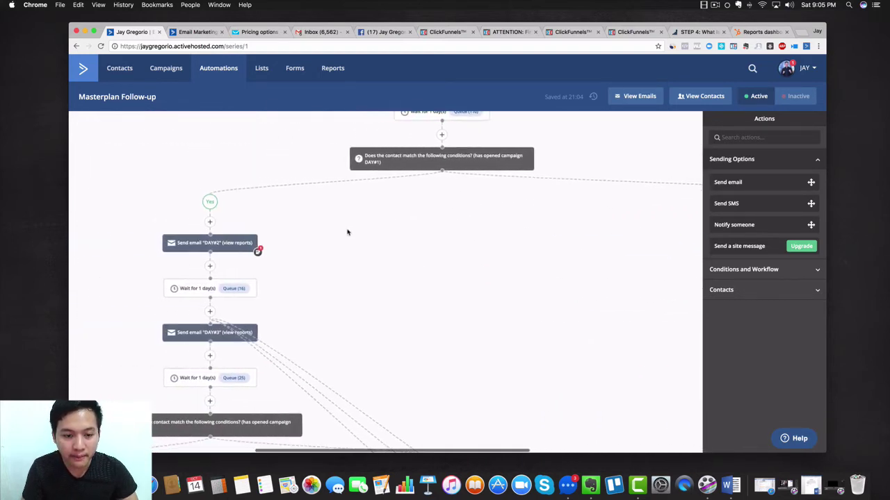
scroll(438, 237, up, 1)
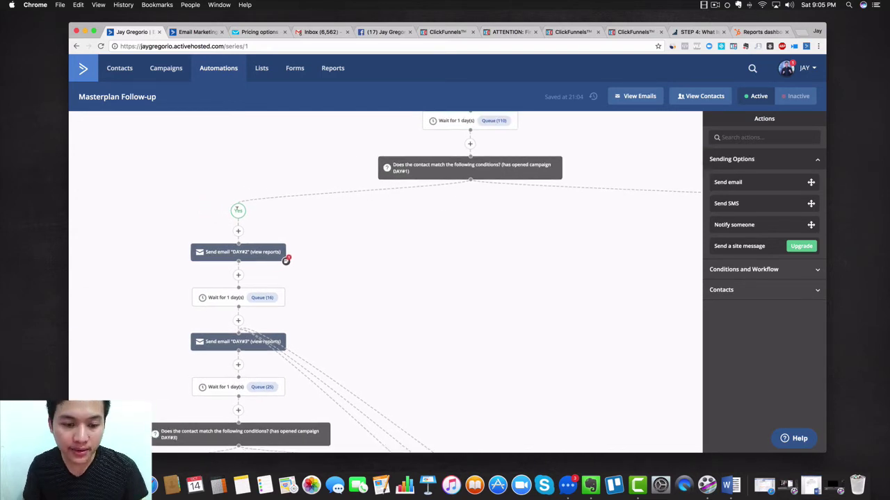
mouse_move(229, 254)
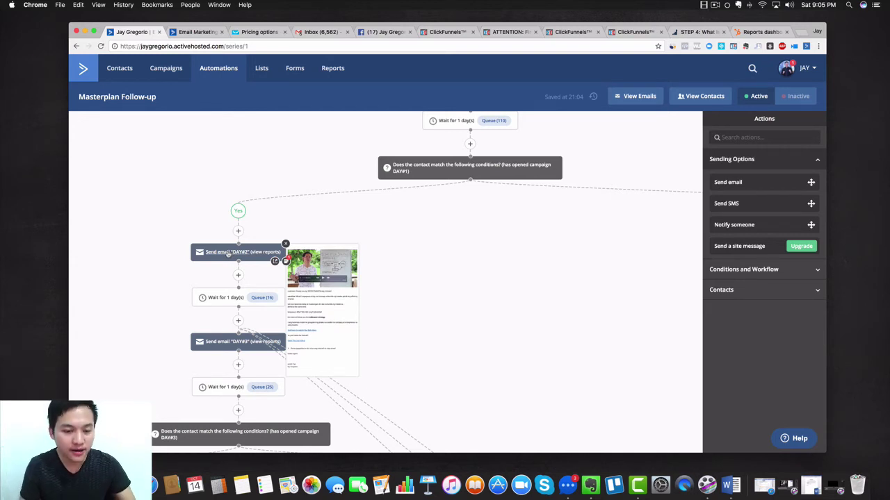
scroll(340, 288, down, 2)
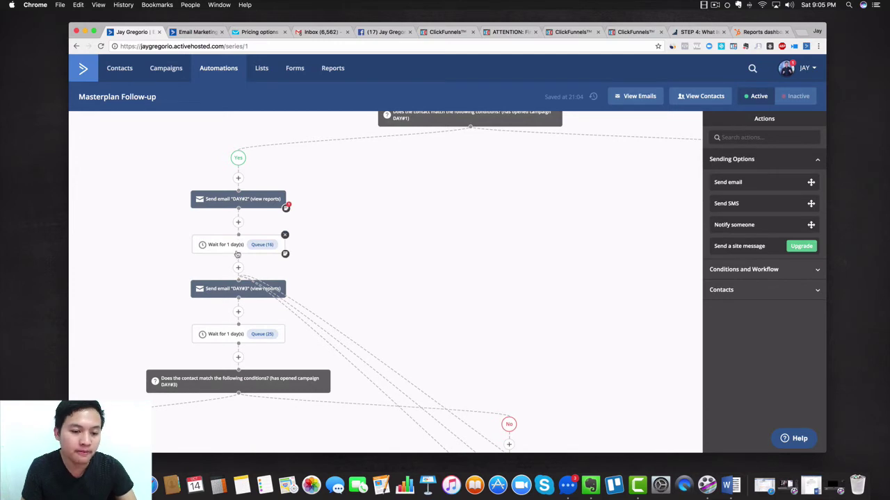
scroll(237, 254, down, 1)
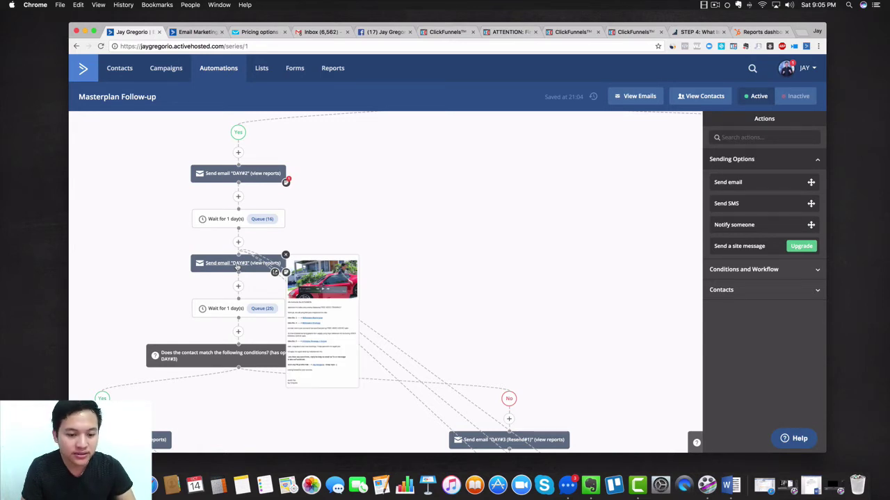
scroll(238, 269, down, 1)
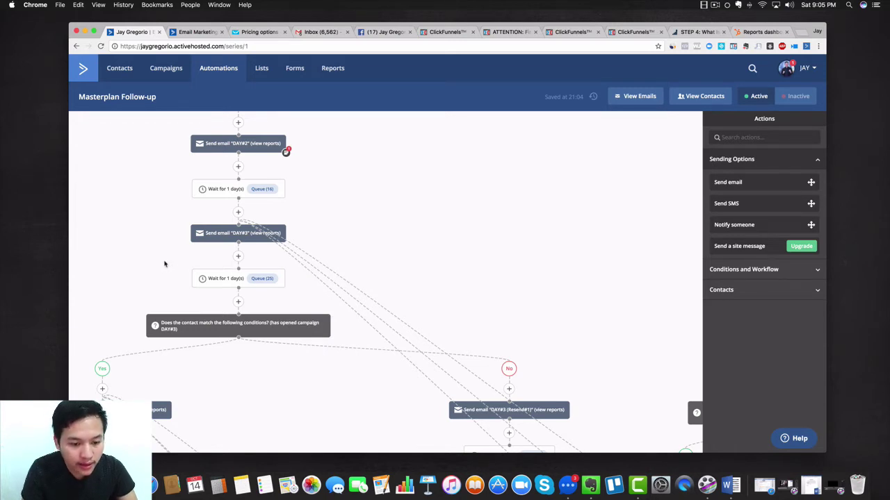
scroll(164, 263, down, 1)
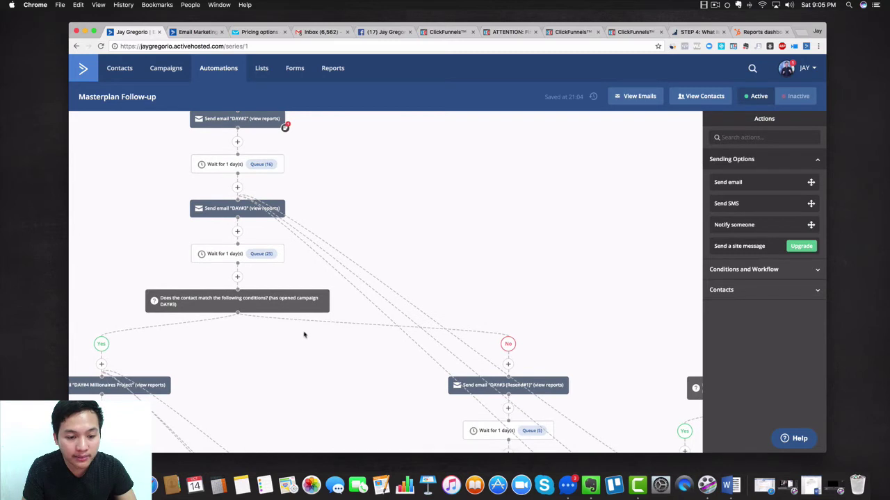
scroll(266, 338, down, 3)
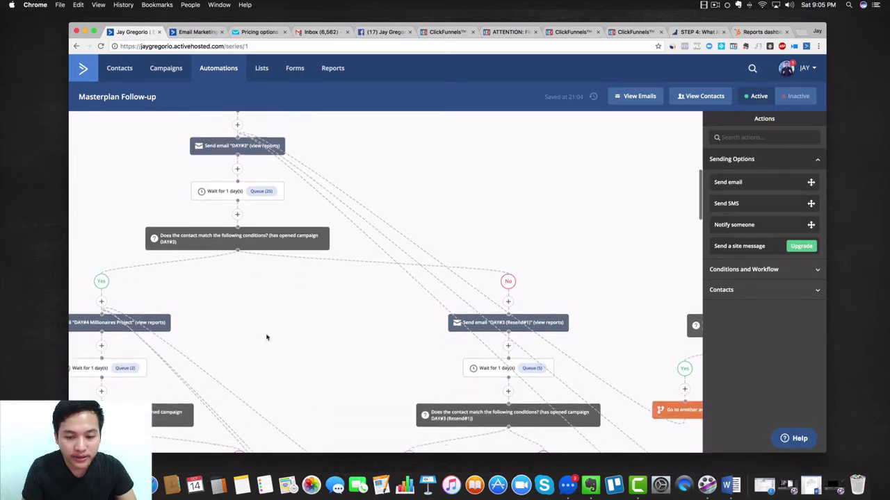
scroll(267, 295, up, 9)
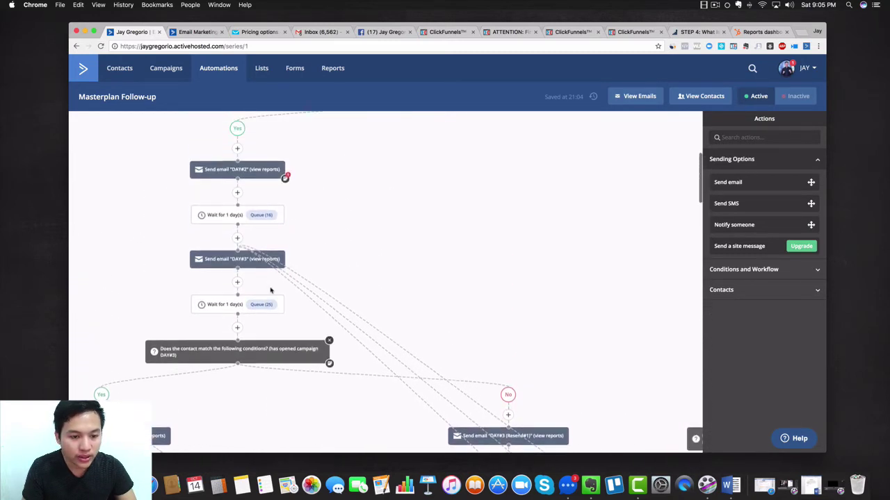
scroll(424, 341, down, 2)
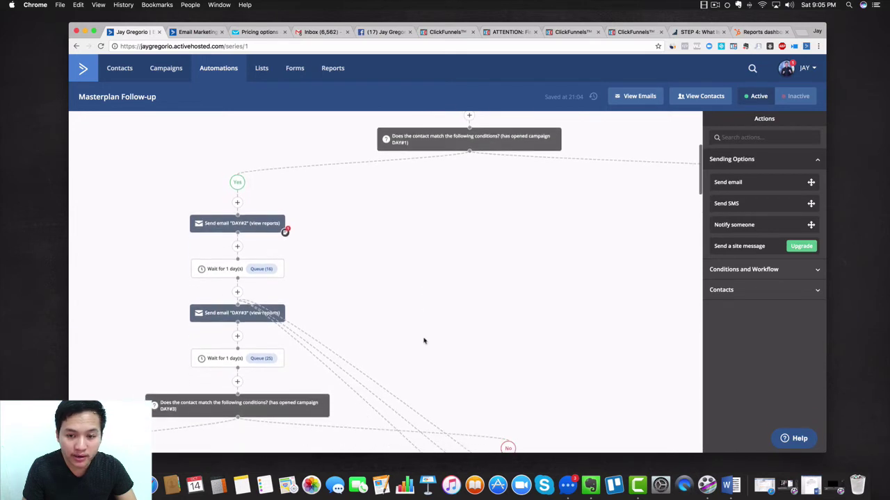
scroll(424, 341, down, 1)
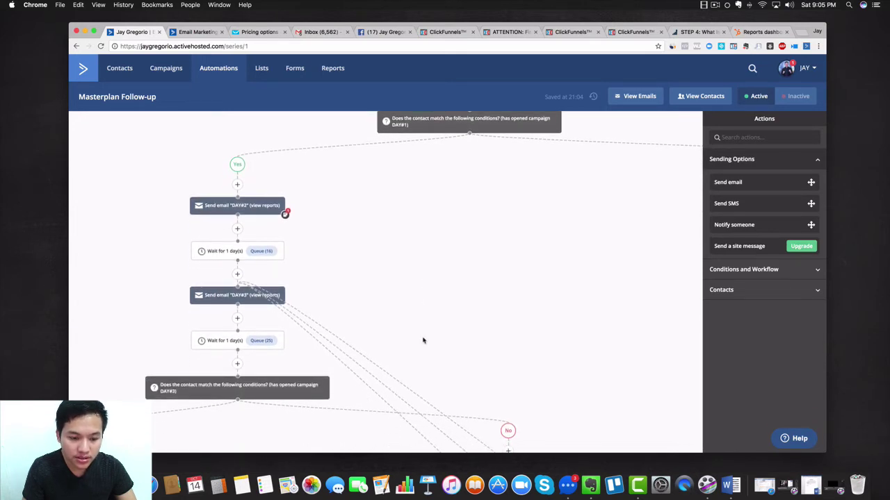
Preview the DAY#3 email, which leads to DAY#4 Millionaire Project or a DAY#3 resend
mouse_move(234, 251)
mouse_move(222, 299)
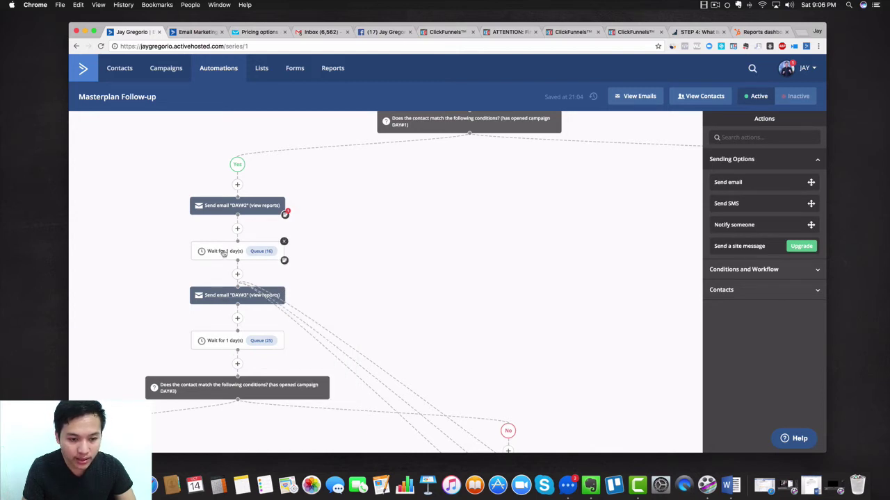
scroll(209, 353, down, 3)
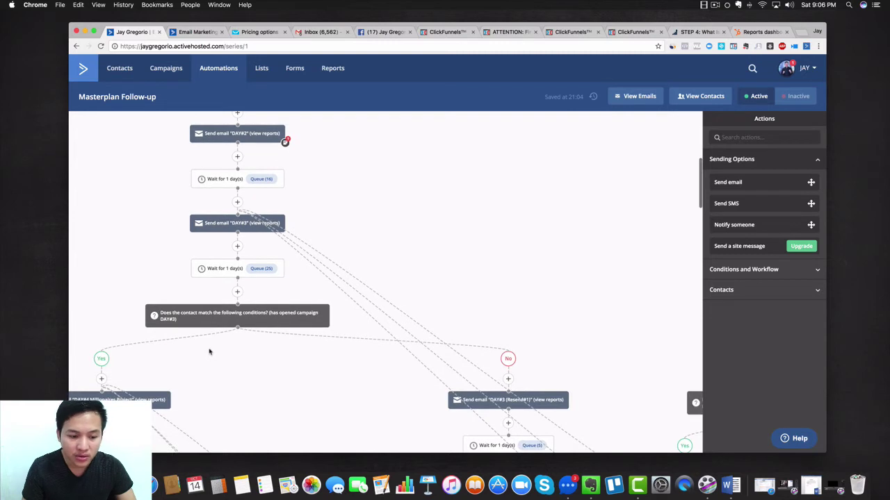
scroll(209, 352, left, 1)
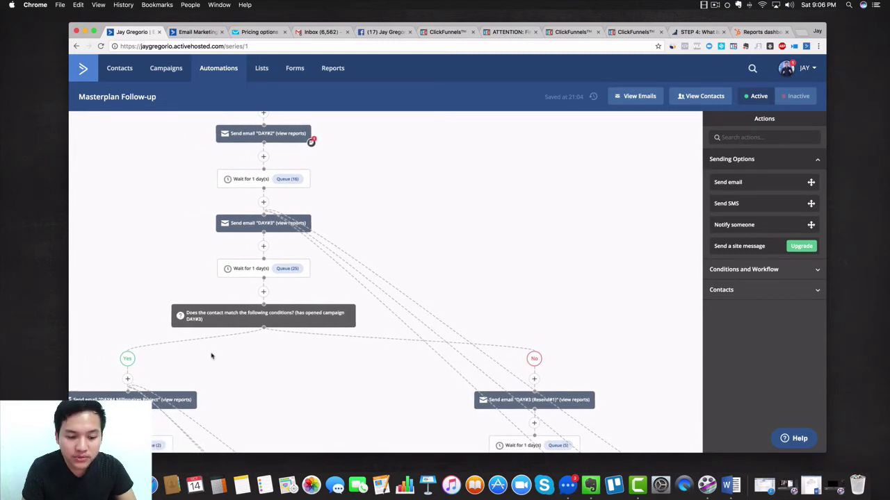
mouse_move(244, 269)
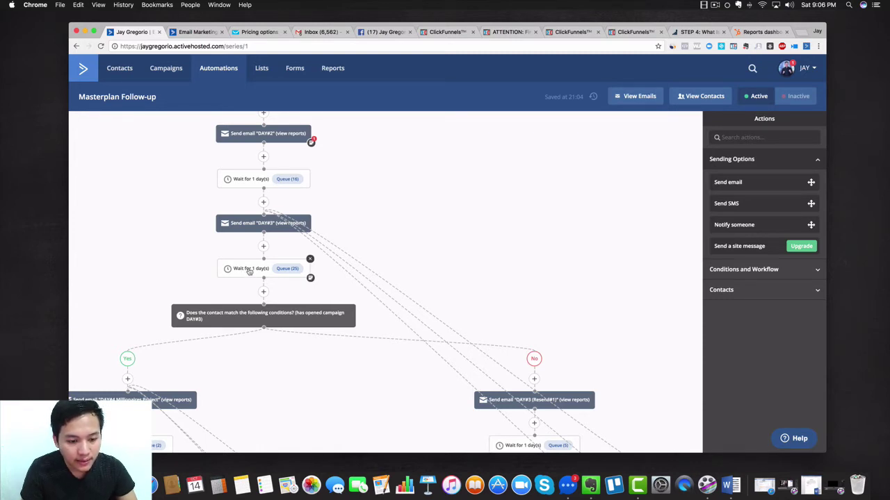
mouse_move(249, 182)
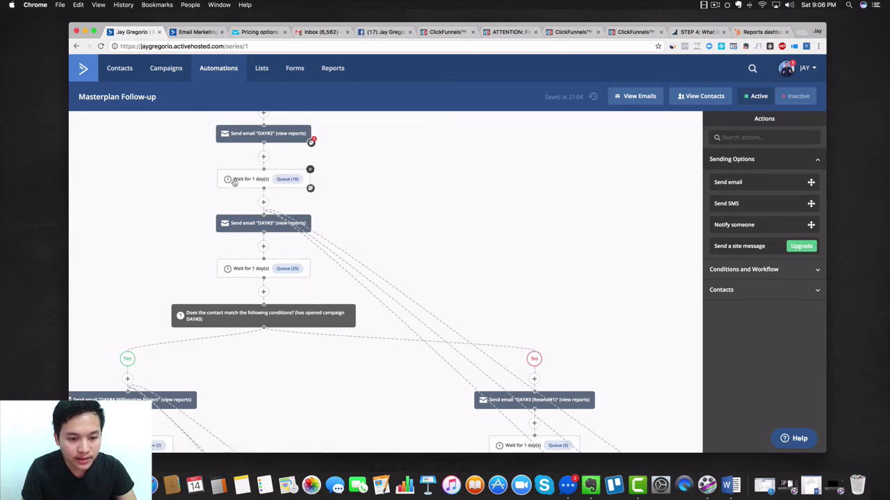
mouse_move(252, 223)
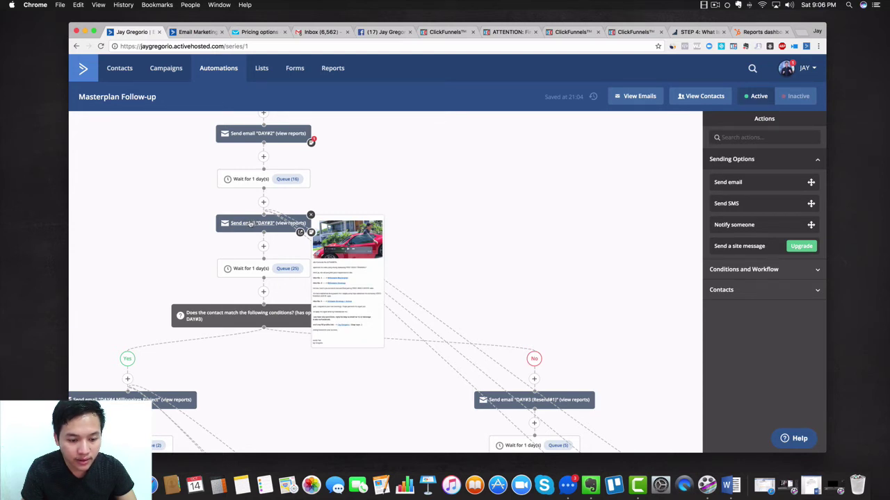
scroll(190, 264, down, 3)
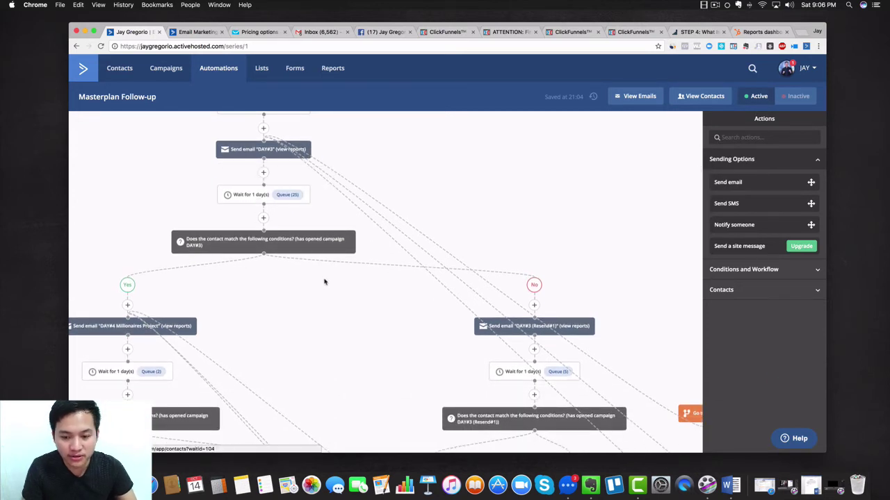
scroll(324, 282, down, 2)
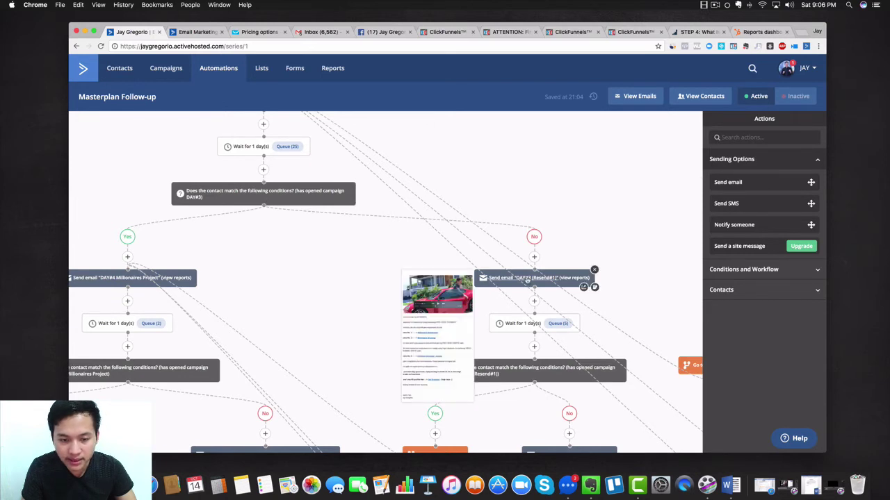
scroll(542, 312, up, 2)
scroll(549, 323, down, 2)
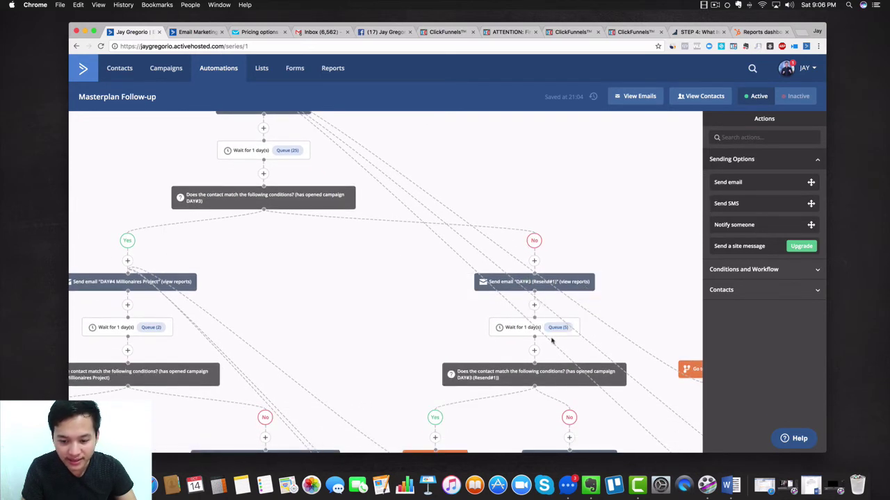
scroll(250, 257, left, 5)
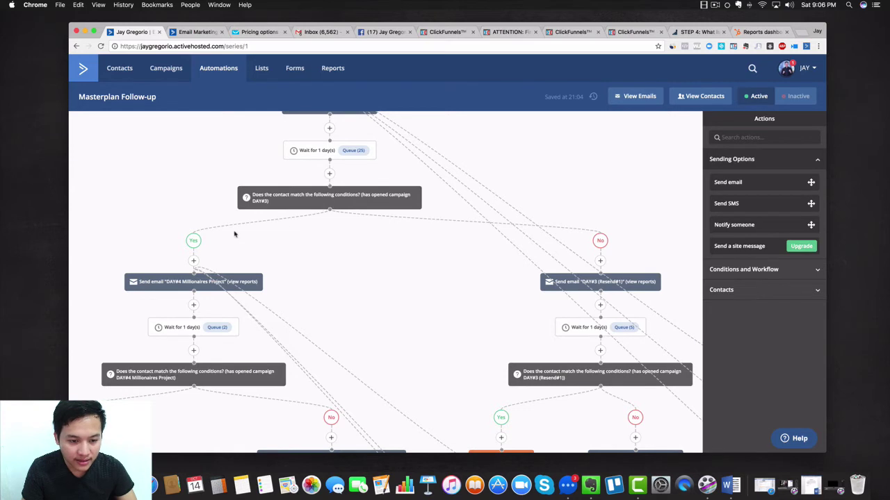
scroll(196, 247, down, 5)
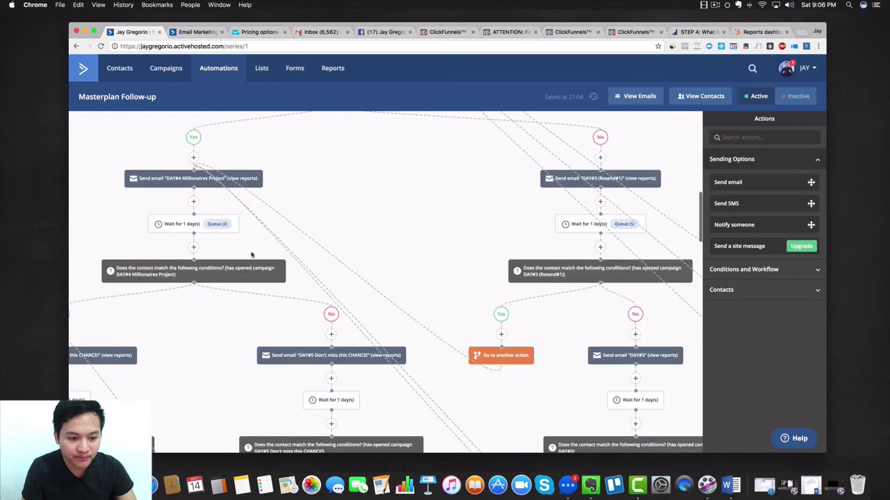
scroll(274, 255, left, 3)
scroll(275, 255, left, 5)
scroll(345, 282, down, 2)
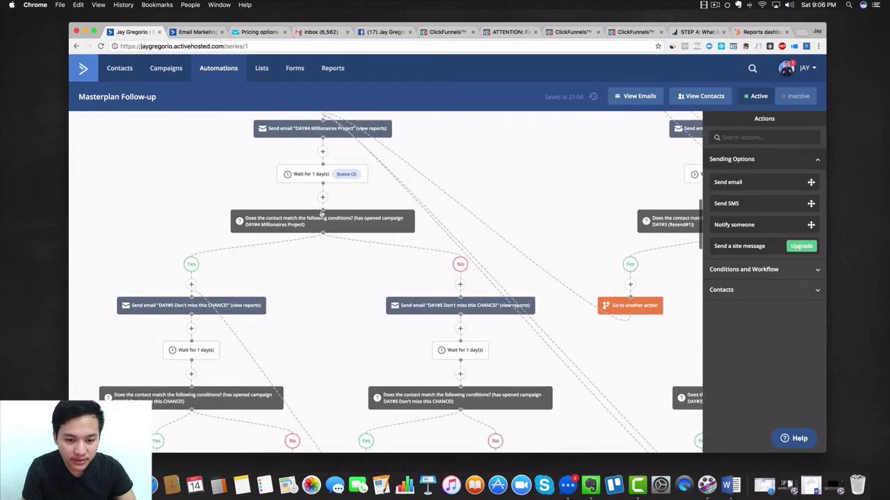
scroll(438, 268, down, 1)
scroll(457, 294, down, 3)
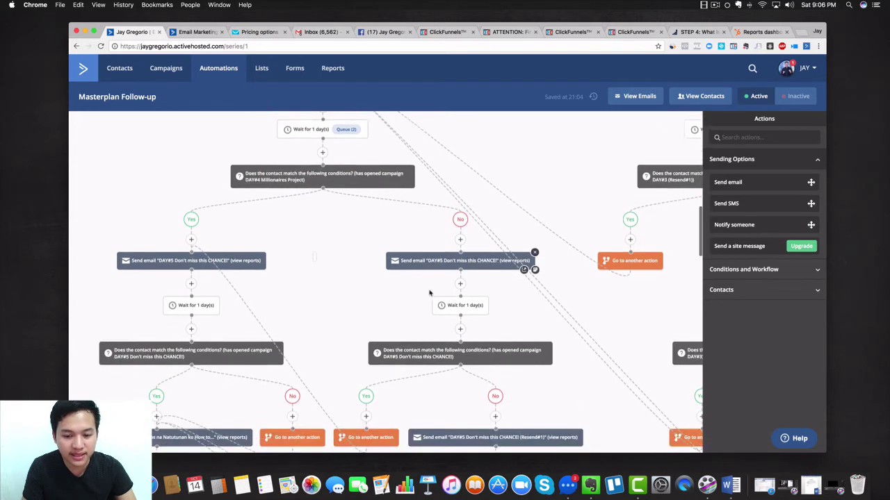
scroll(360, 228, up, 2)
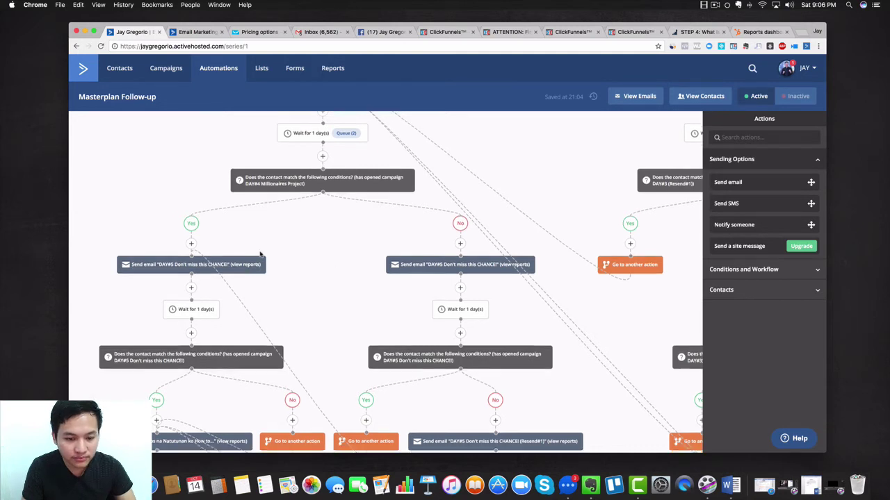
scroll(208, 278, down, 1)
scroll(188, 348, down, 3)
scroll(198, 336, left, 3)
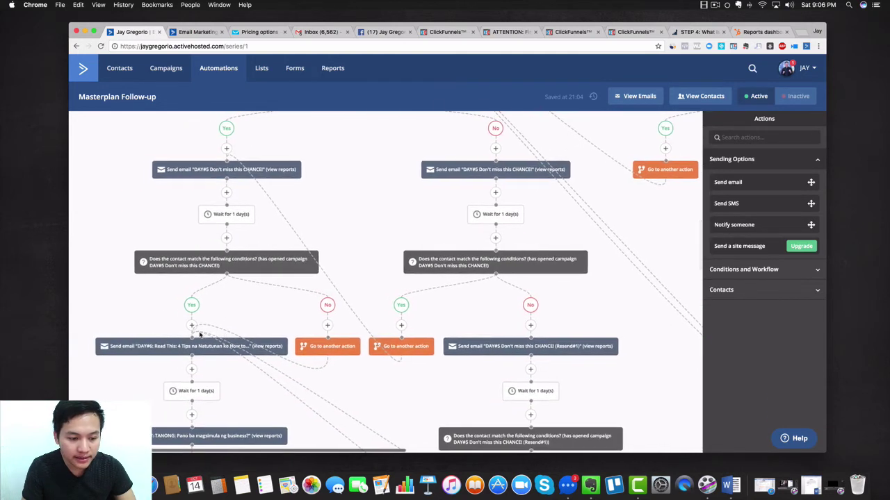
scroll(357, 265, right, 3)
scroll(356, 265, up, 2)
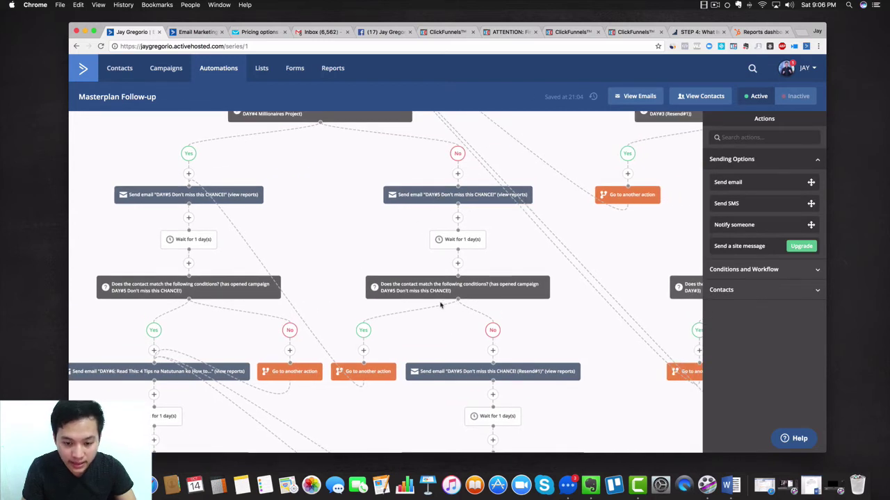
mouse_move(414, 292)
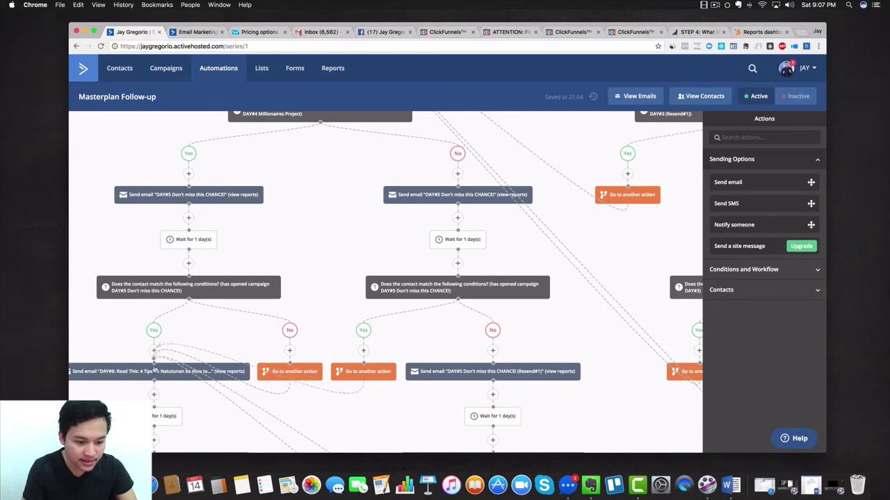
click(359, 377)
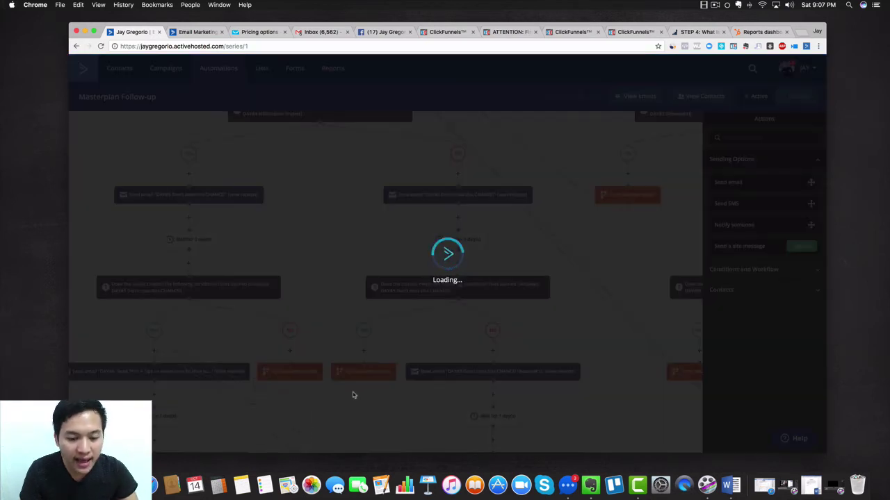
scroll(354, 396, down, 1)
scroll(356, 361, down, 3)
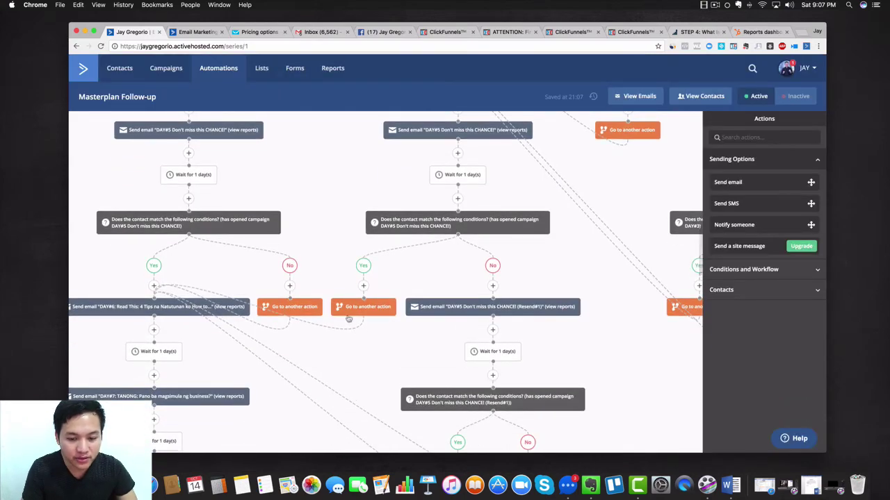
scroll(375, 334, down, 3)
scroll(381, 245, down, 3)
scroll(313, 240, left, 3)
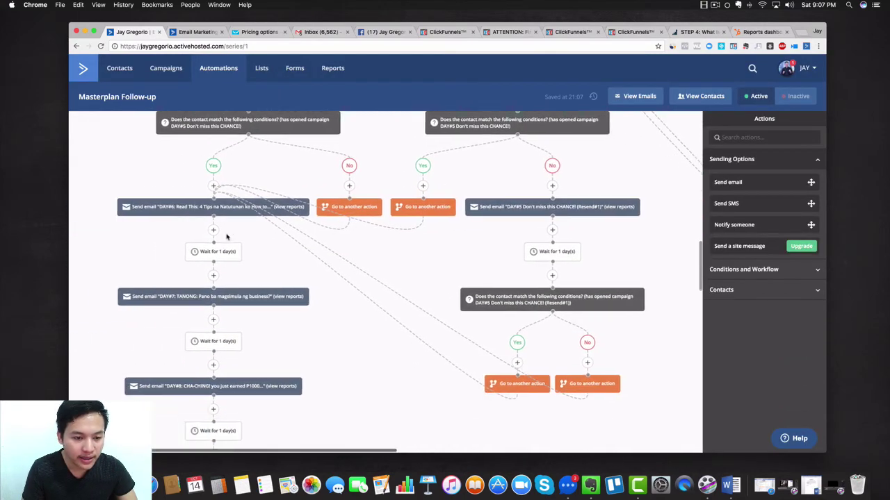
scroll(226, 237, down, 3)
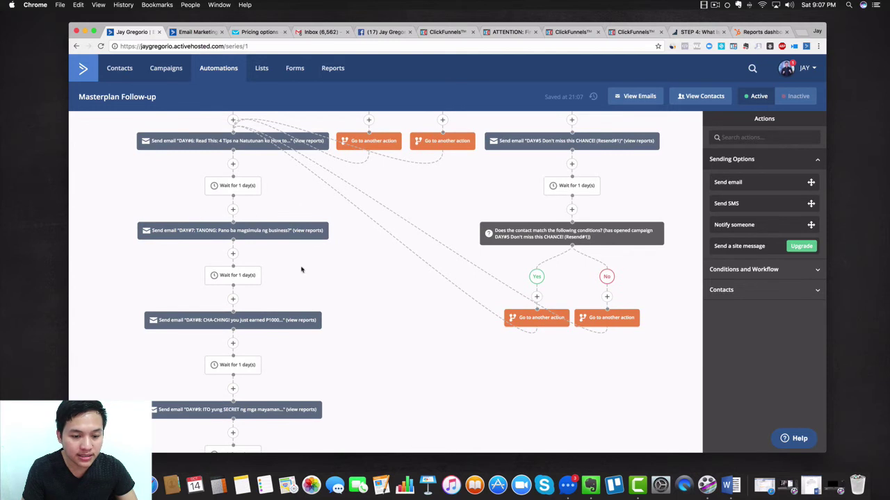
scroll(302, 268, down, 4)
scroll(202, 206, down, 4)
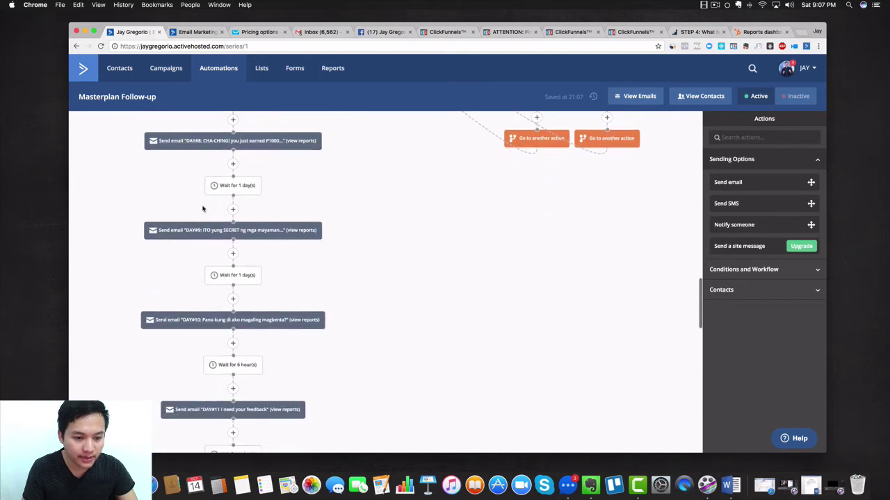
scroll(389, 245, up, 10)
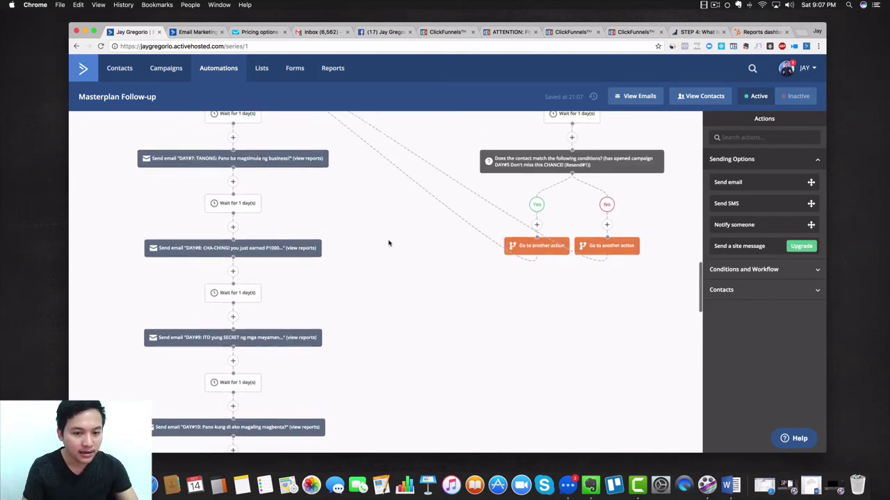
scroll(383, 246, up, 10)
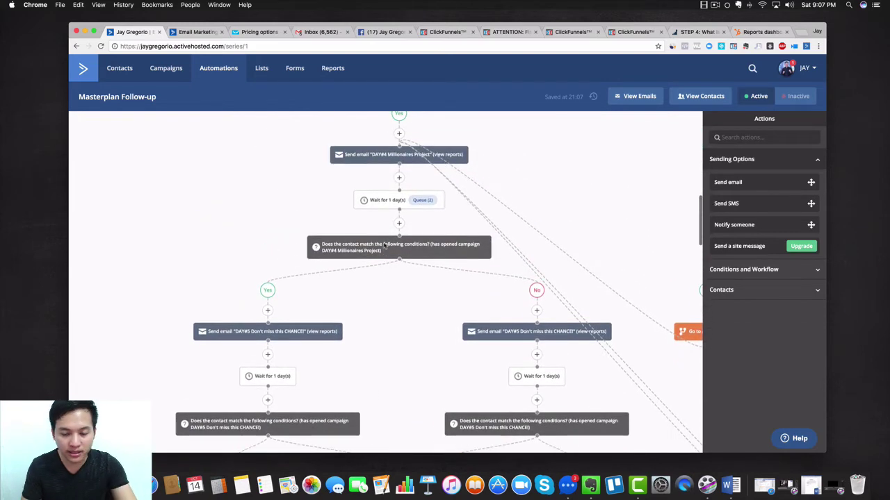
scroll(383, 245, up, 4)
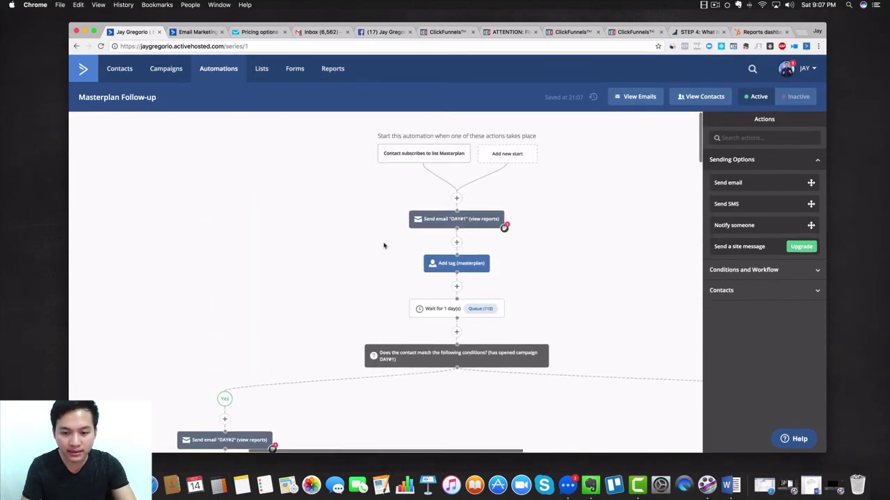
scroll(383, 245, down, 13)
scroll(383, 246, down, 12)
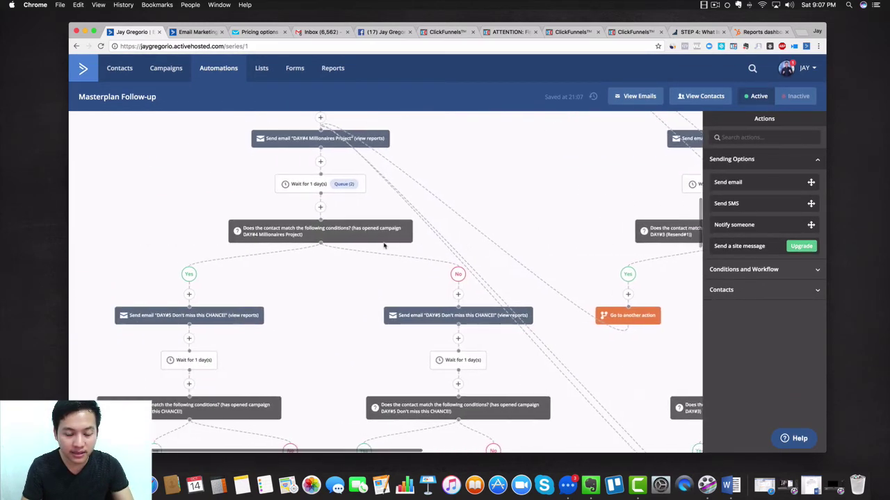
scroll(383, 246, down, 5)
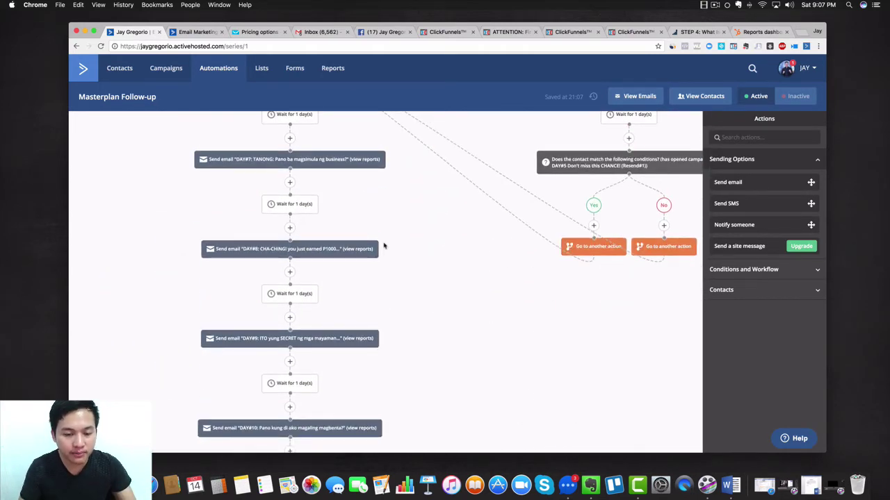
scroll(383, 245, down, 1)
scroll(383, 245, up, 4)
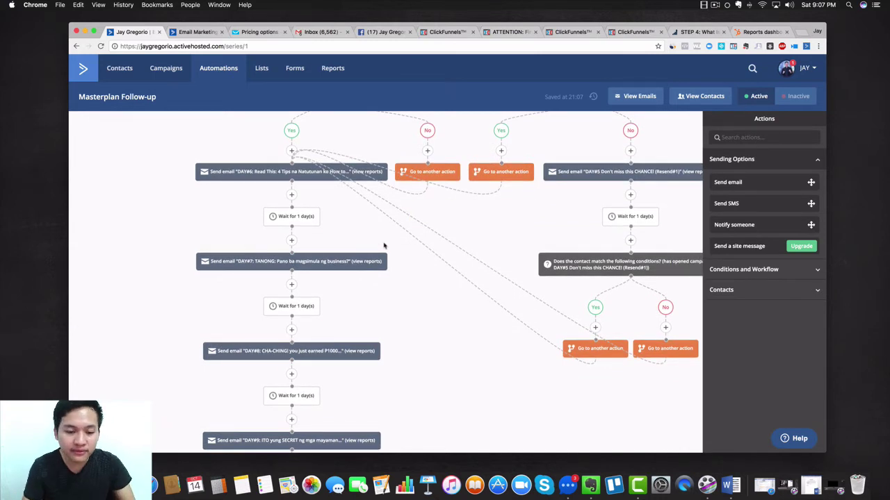
scroll(383, 245, down, 15)
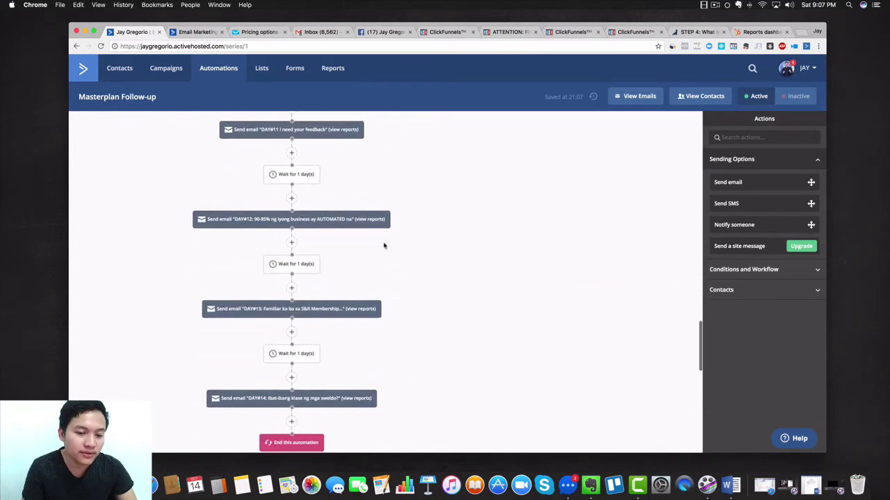
scroll(383, 245, down, 4)
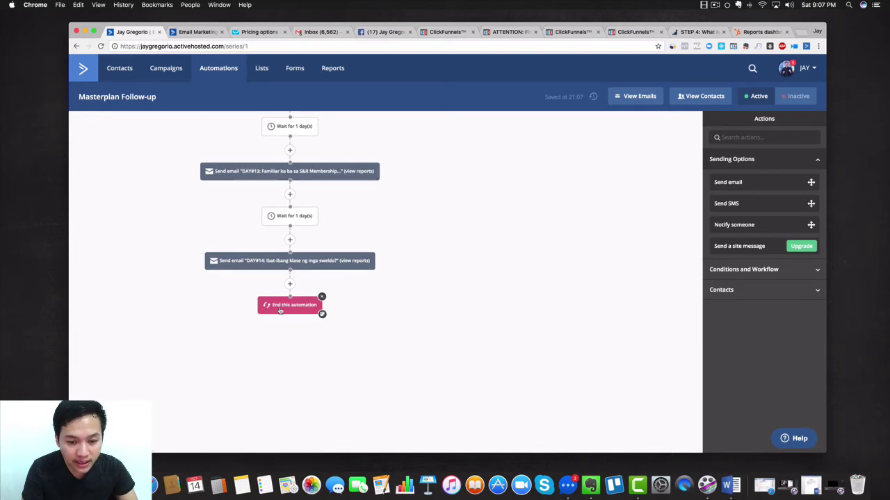
scroll(451, 269, up, 10)
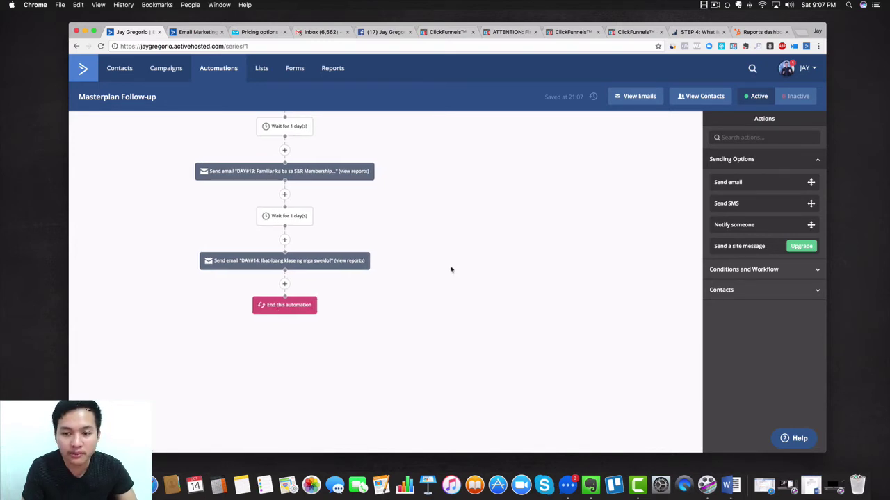
scroll(452, 269, up, 3)
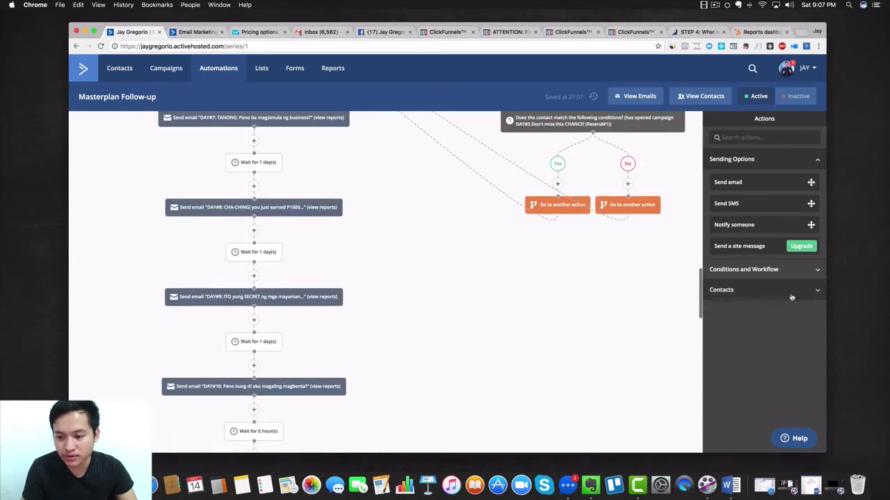
Expand the Conditions and Workflow actions, then scroll back to the list Masterplan subscription trigger
click(786, 270)
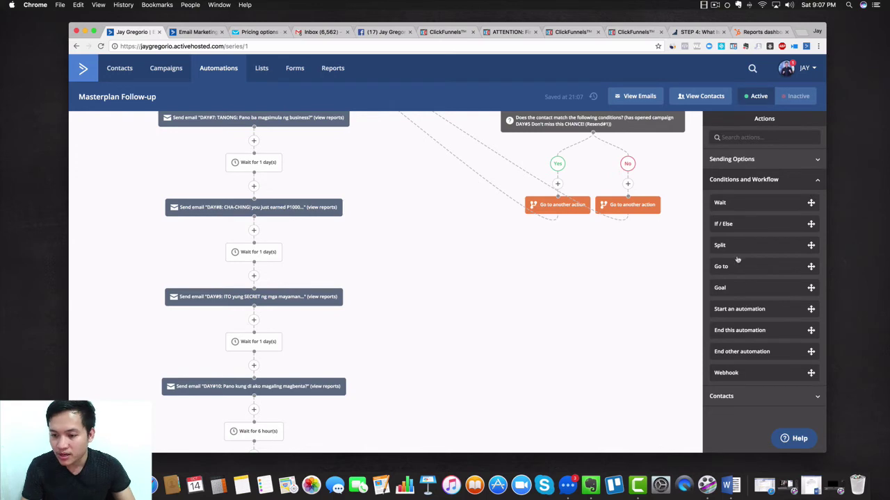
scroll(537, 302, up, 15)
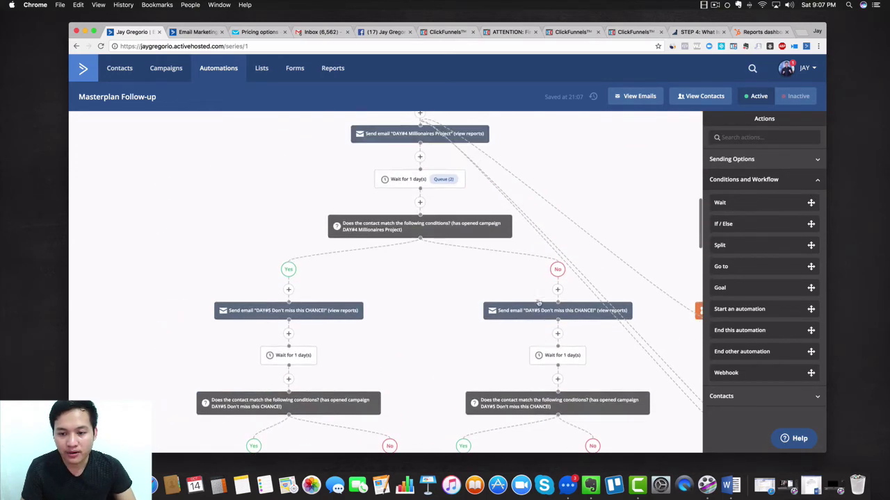
scroll(538, 302, up, 10)
scroll(538, 303, right, 5)
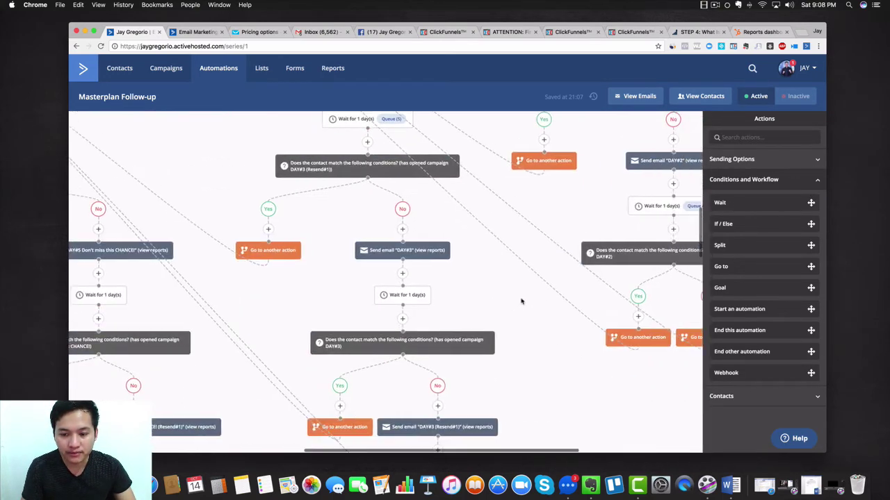
scroll(521, 301, up, 15)
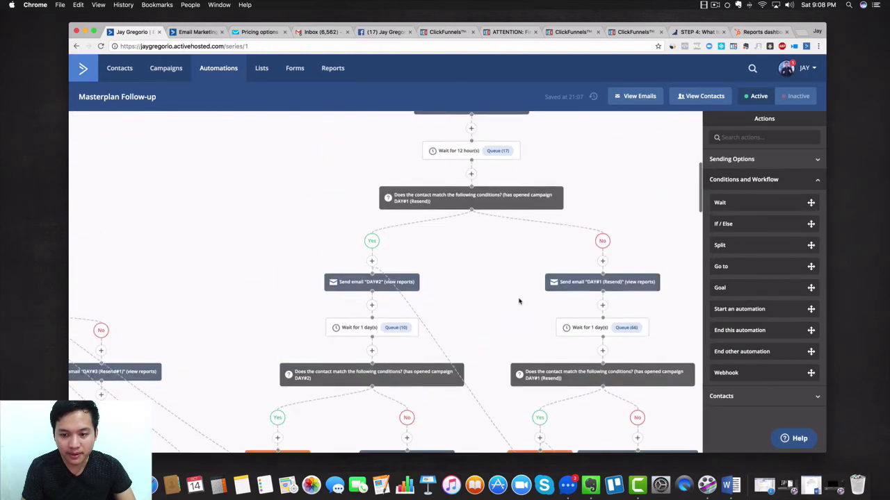
scroll(520, 302, left, 10)
scroll(520, 301, up, 3)
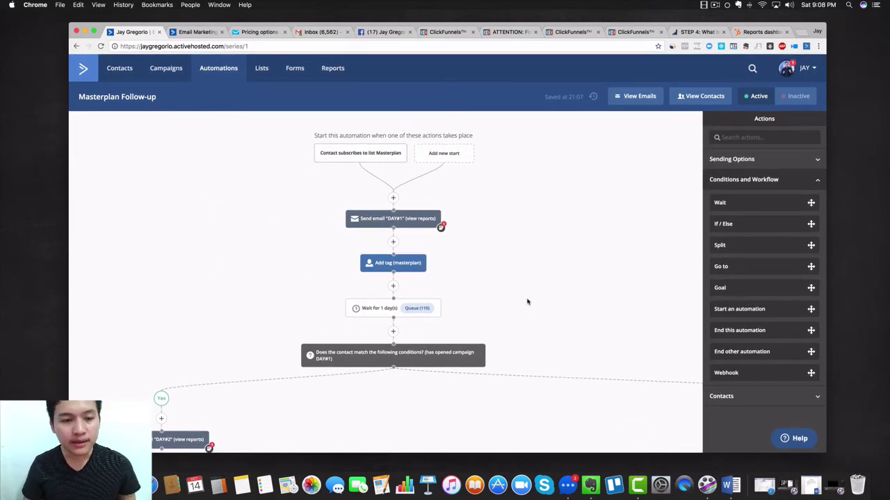
Open the Masterplan list from the Lists overview to show its contacts
click(262, 69)
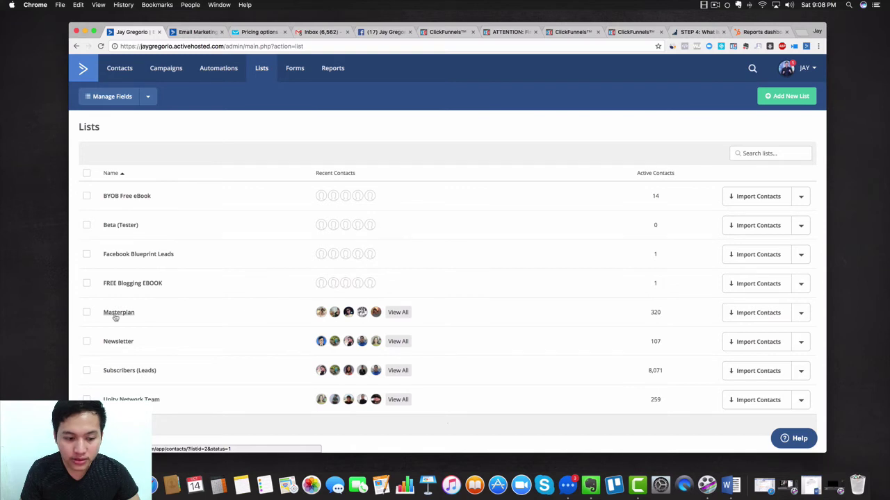
scroll(115, 318, down, 1)
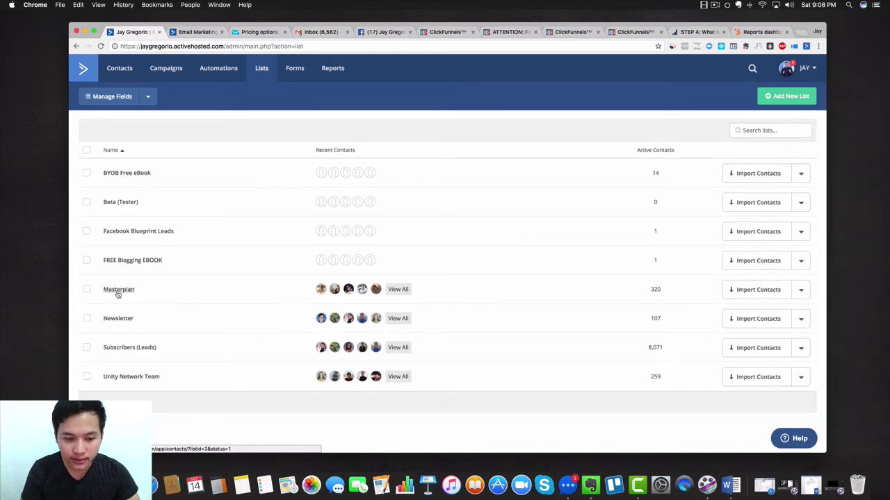
click(118, 291)
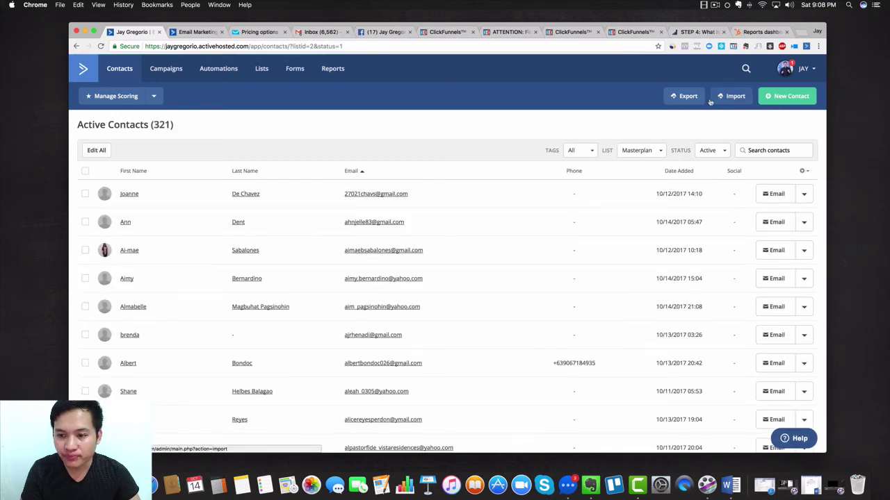
Check the Status and List filter choices without changing them, leaving 321 active contacts
click(721, 152)
click(721, 154)
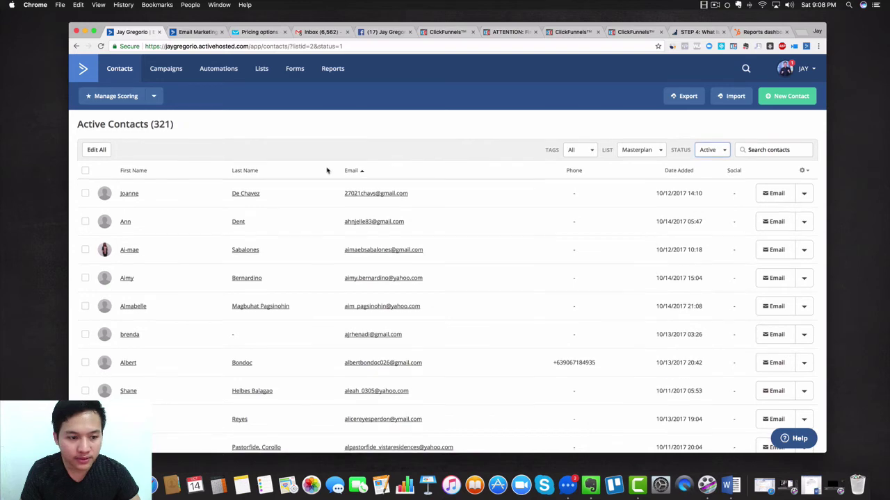
scroll(327, 169, down, 2)
scroll(327, 171, up, 3)
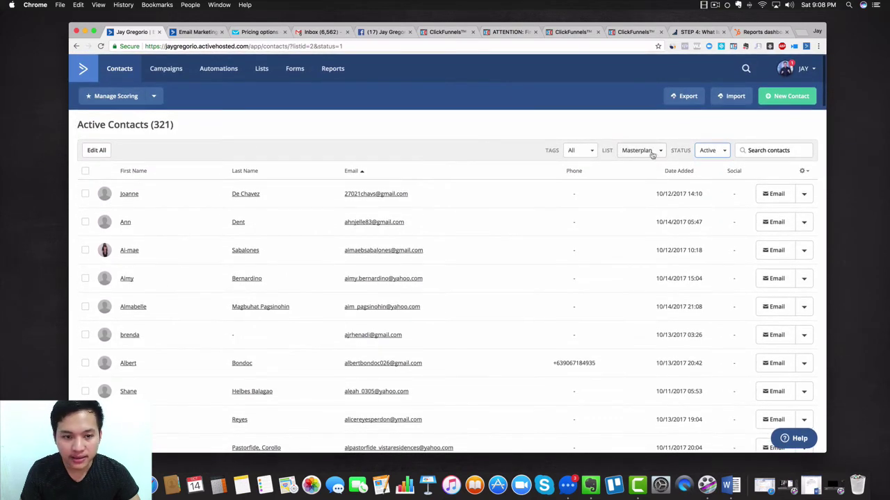
click(649, 151)
click(553, 125)
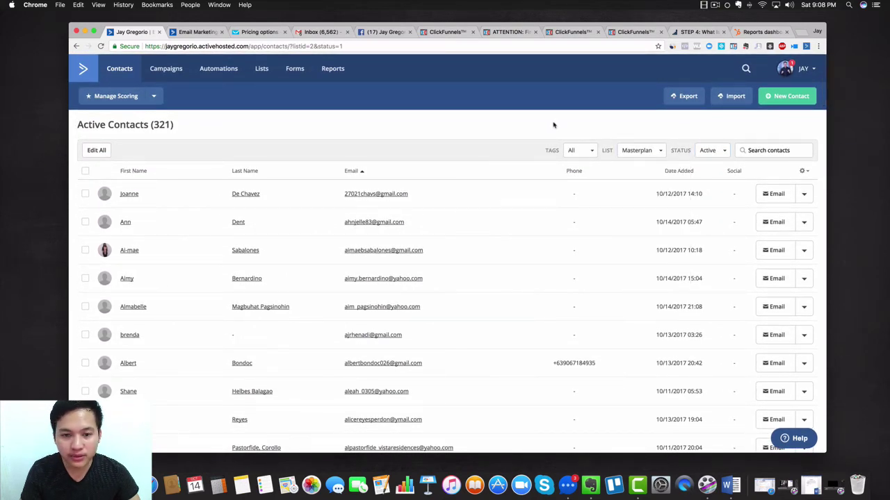
Open the Masterplan Follow-up report under Campaigns > Automation to see DAY#1, DAY#2 and Resend sends
click(332, 71)
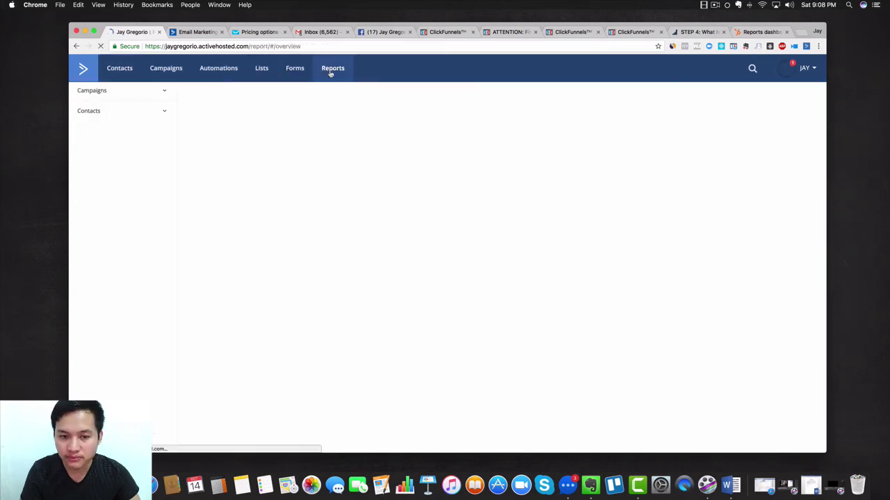
click(164, 93)
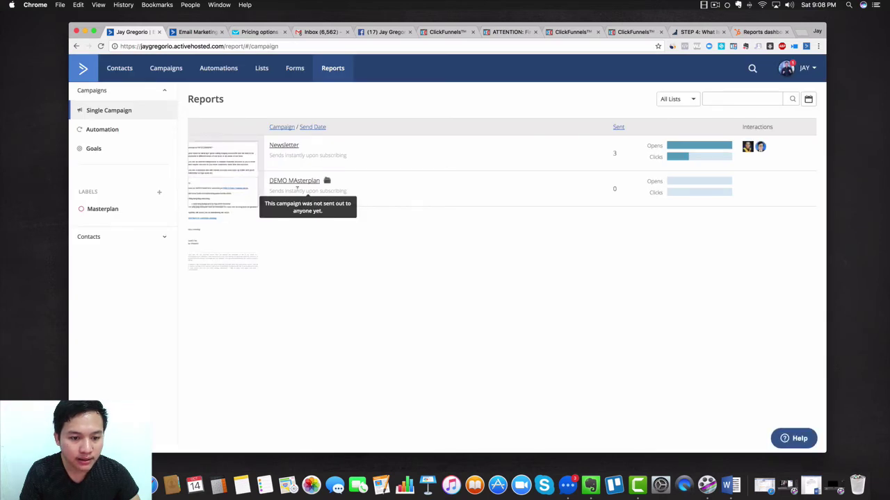
click(100, 131)
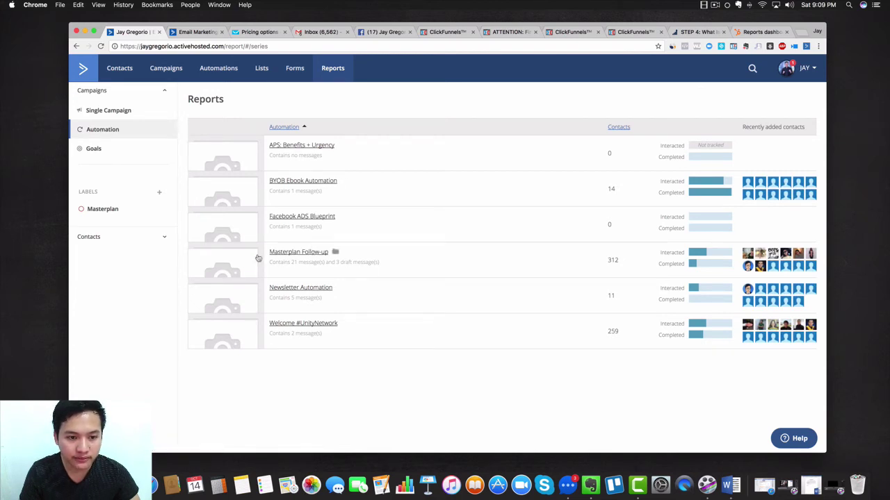
click(288, 253)
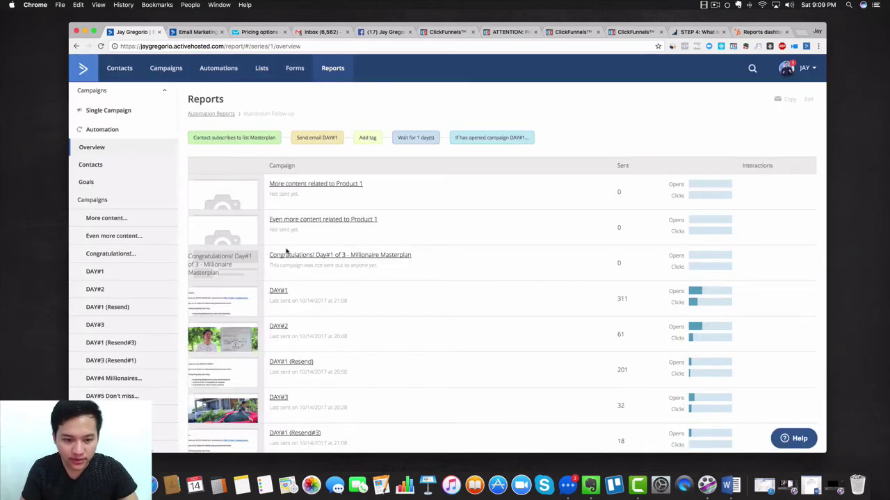
scroll(287, 252, down, 1)
scroll(287, 252, down, 5)
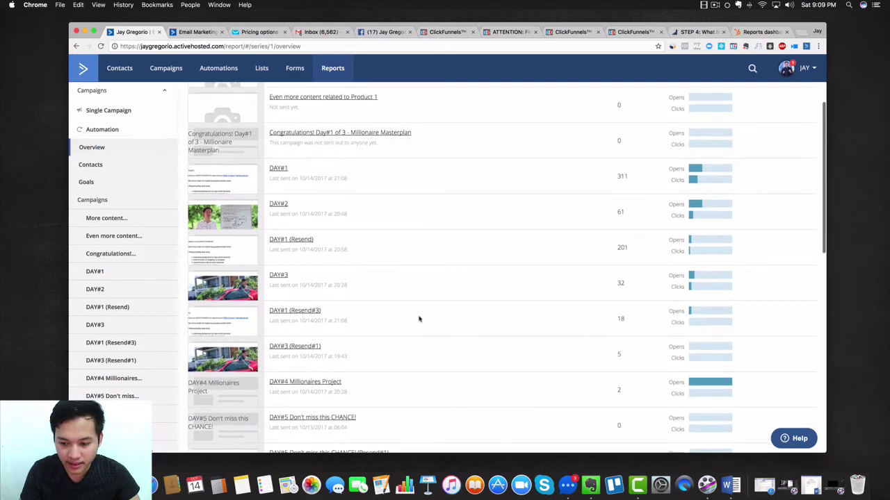
scroll(421, 319, down, 3)
scroll(421, 322, up, 3)
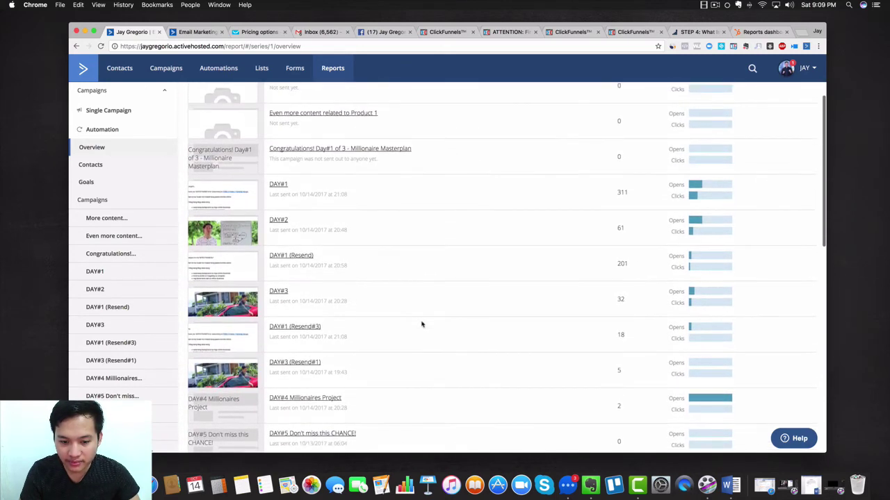
scroll(421, 322, up, 2)
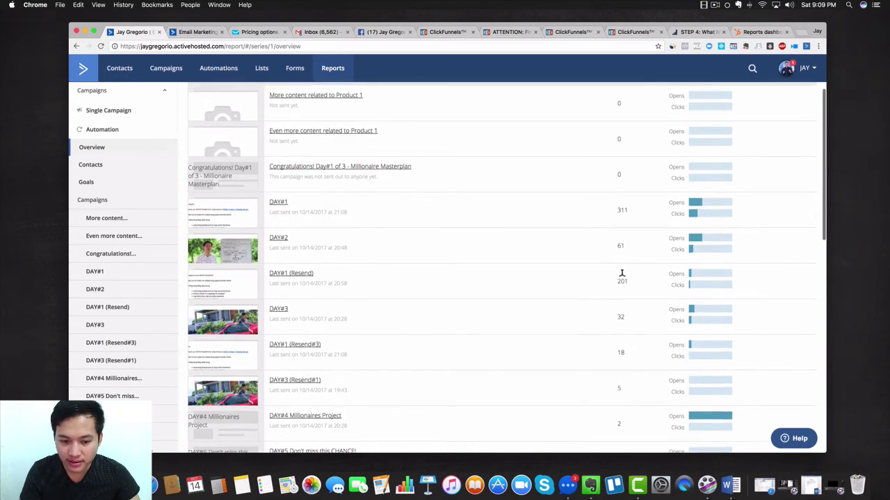
scroll(620, 278, up, 2)
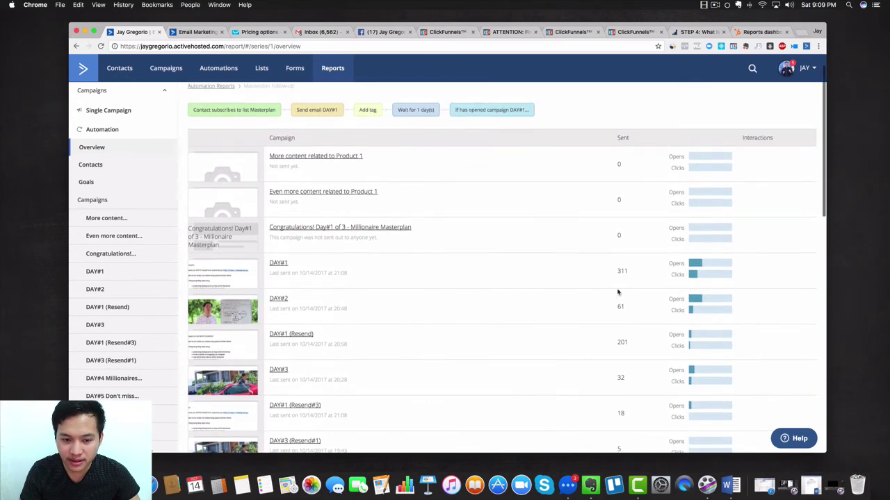
scroll(618, 291, down, 8)
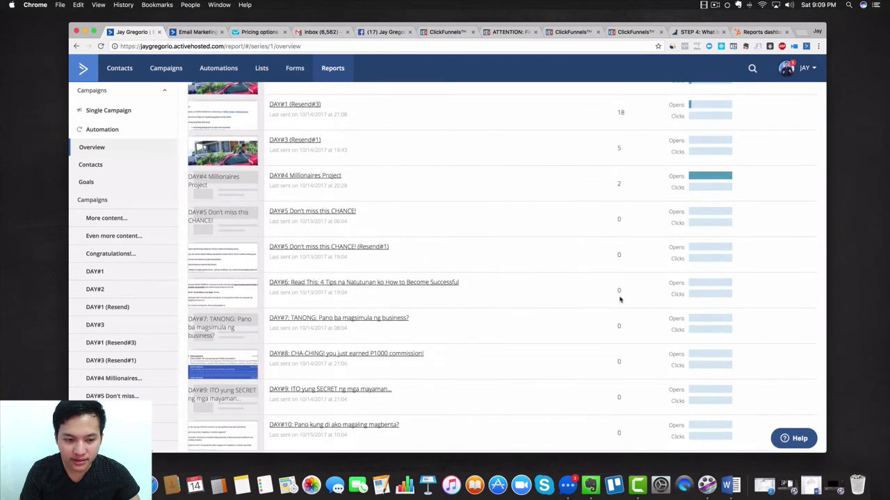
scroll(620, 299, up, 10)
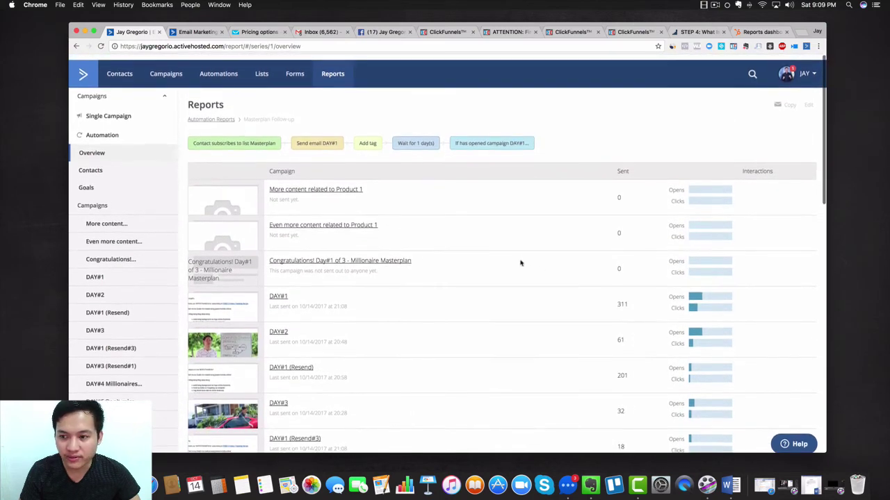
scroll(506, 237, down, 20)
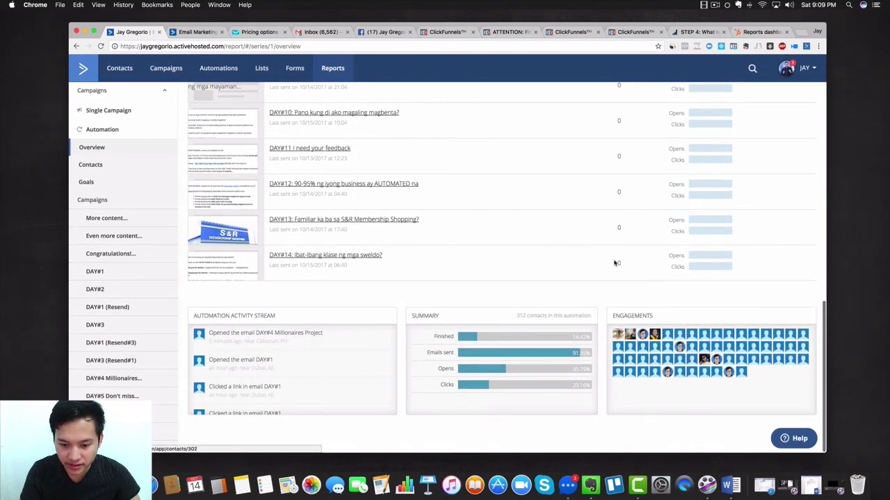
mouse_move(471, 359)
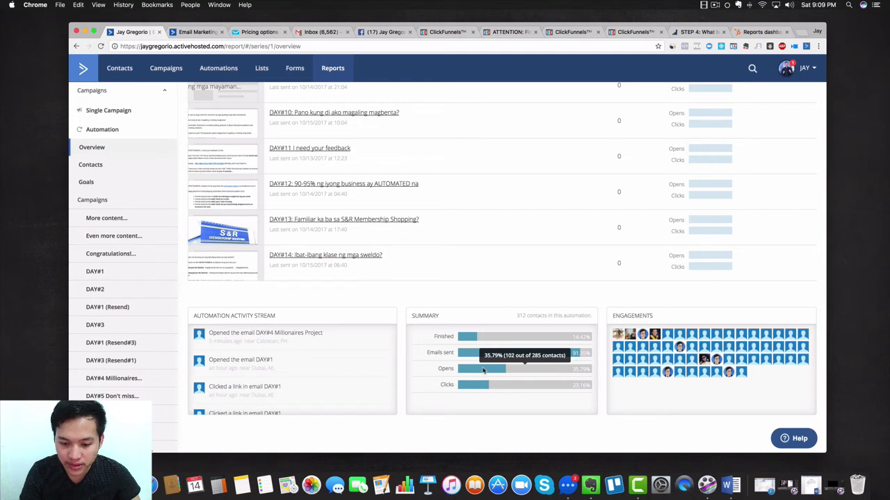
mouse_move(467, 390)
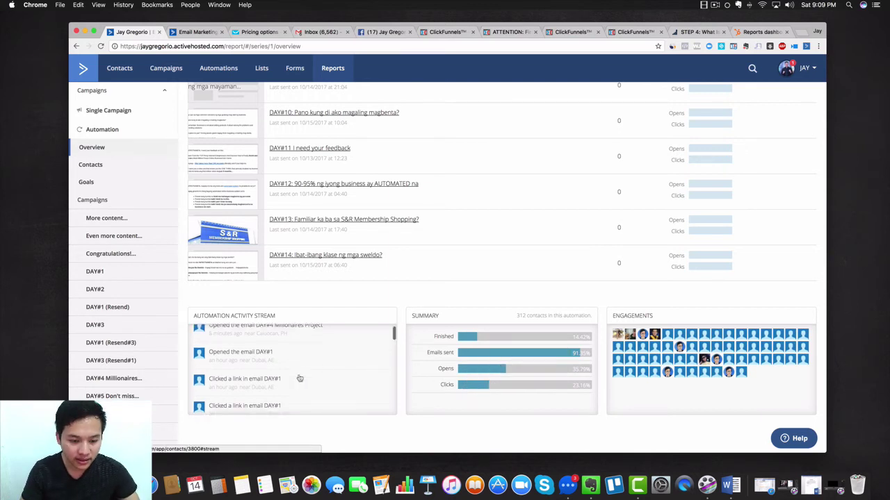
scroll(298, 378, up, 1)
scroll(298, 378, down, 10)
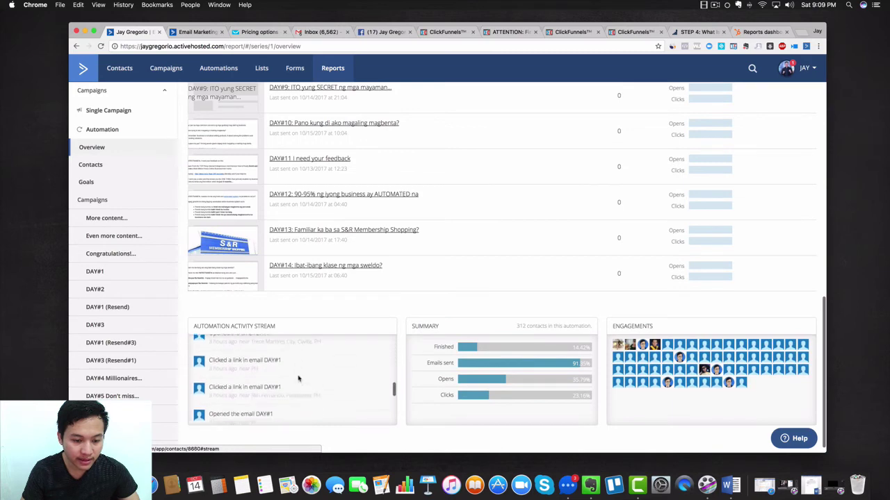
scroll(514, 246, up, 15)
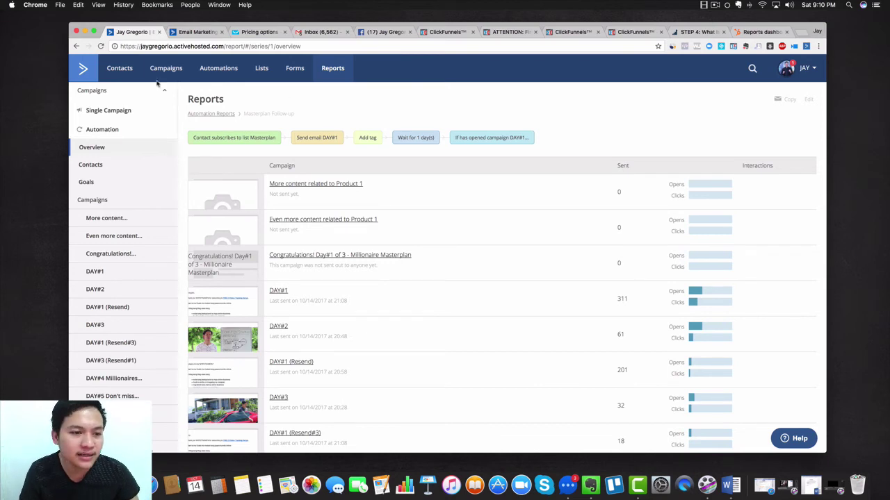
On the dashboard, switch the contact card filter from Active to All, showing 8,654 contacts
click(90, 81)
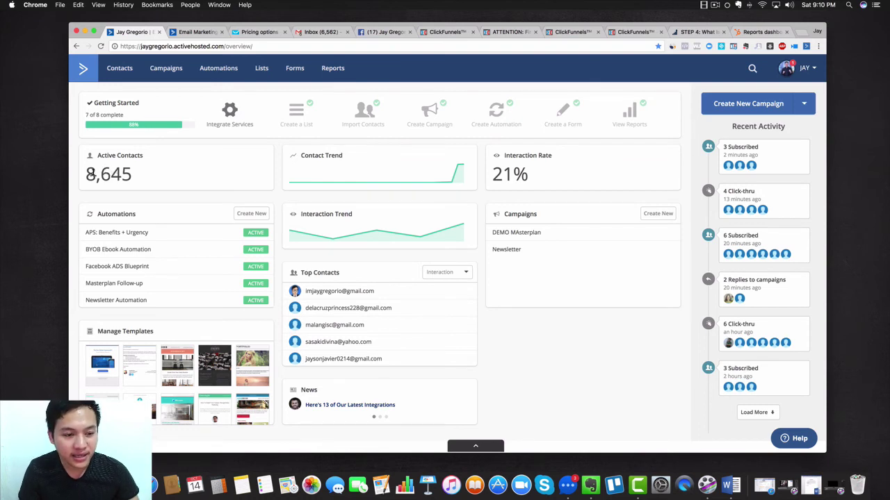
drag(109, 174, 132, 175)
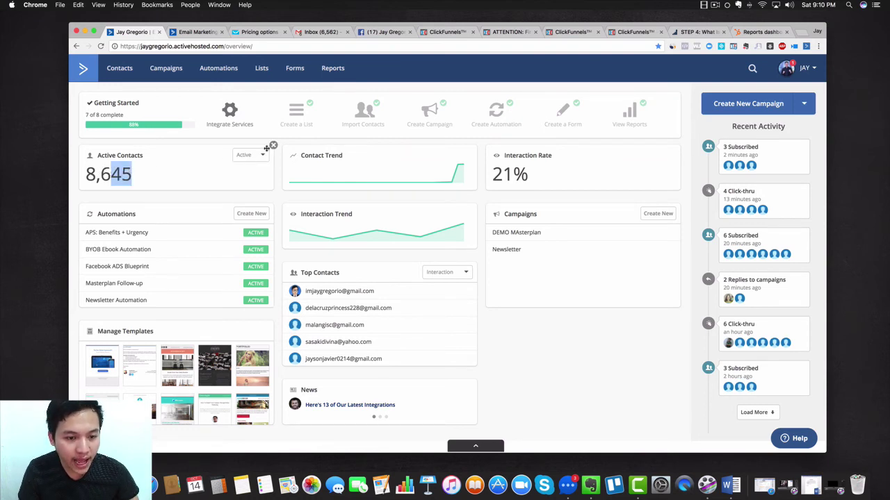
click(259, 158)
click(254, 172)
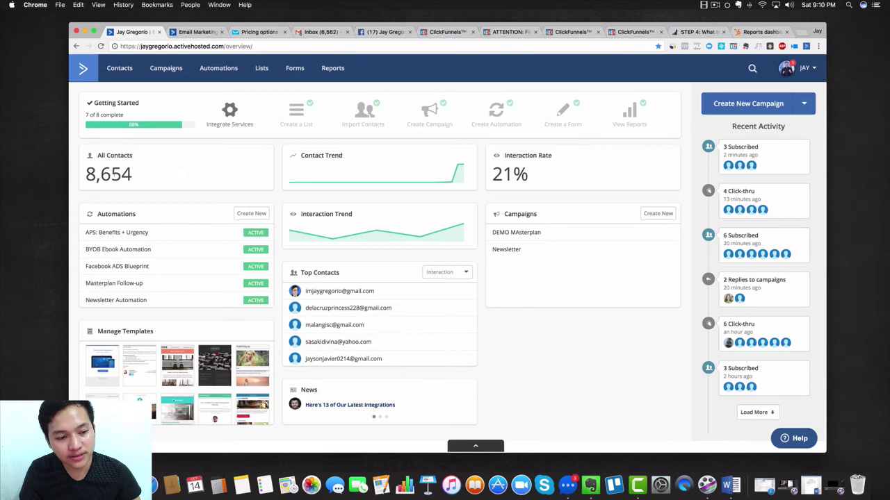
scroll(505, 290, down, 1)
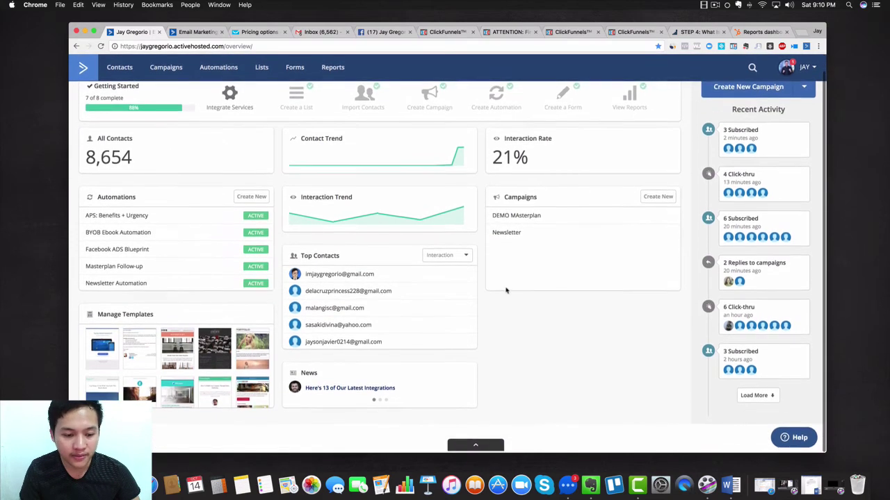
scroll(507, 278, up, 1)
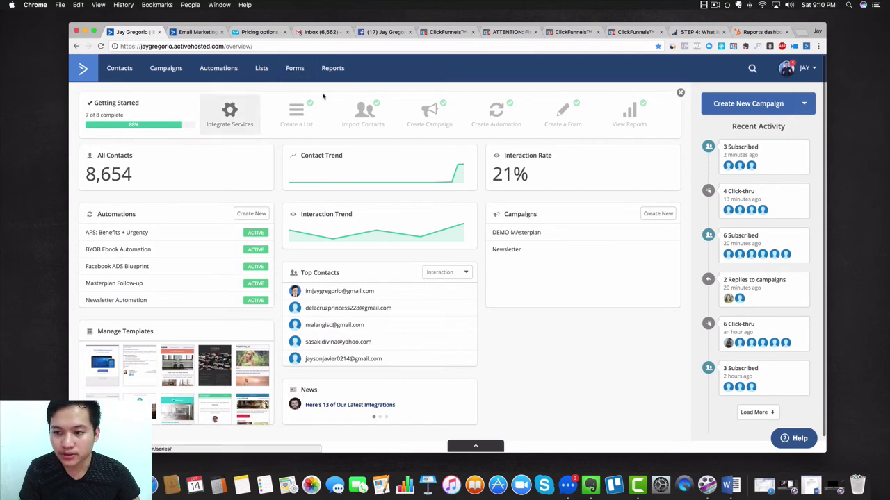
click(790, 67)
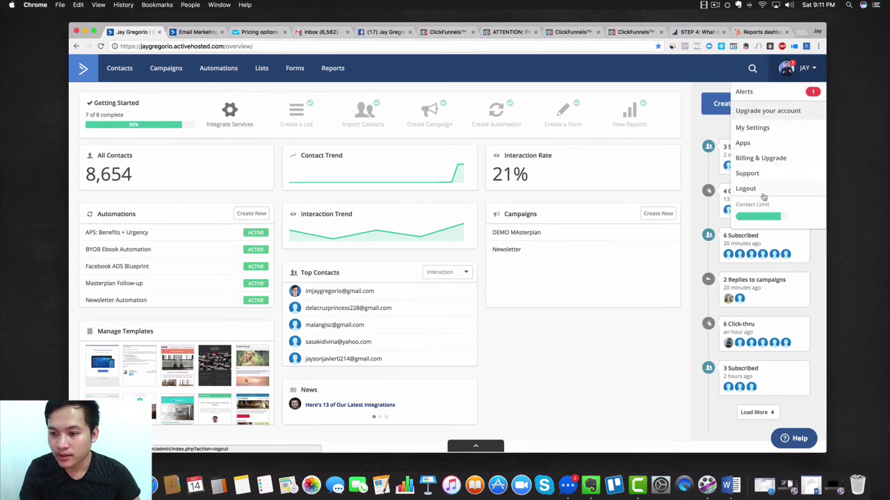
Go to the Upgrade your account billing page and close the separate Pricing options tab
scroll(762, 198, down, 1)
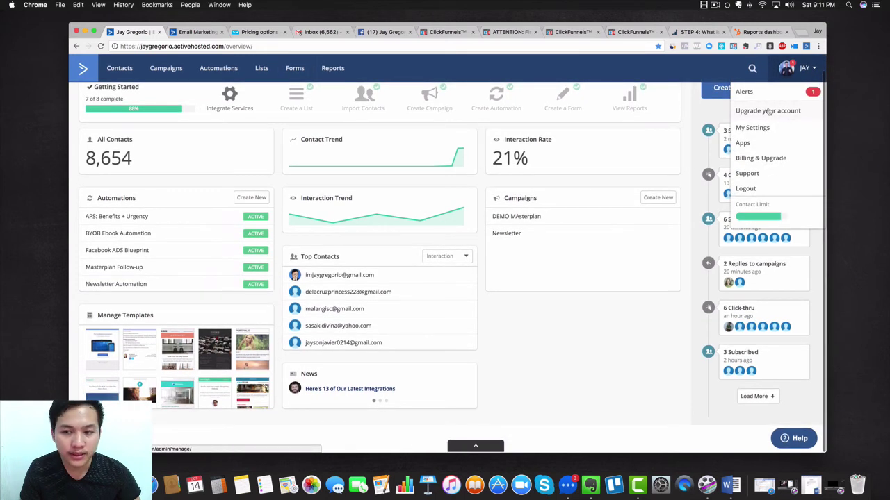
click(769, 114)
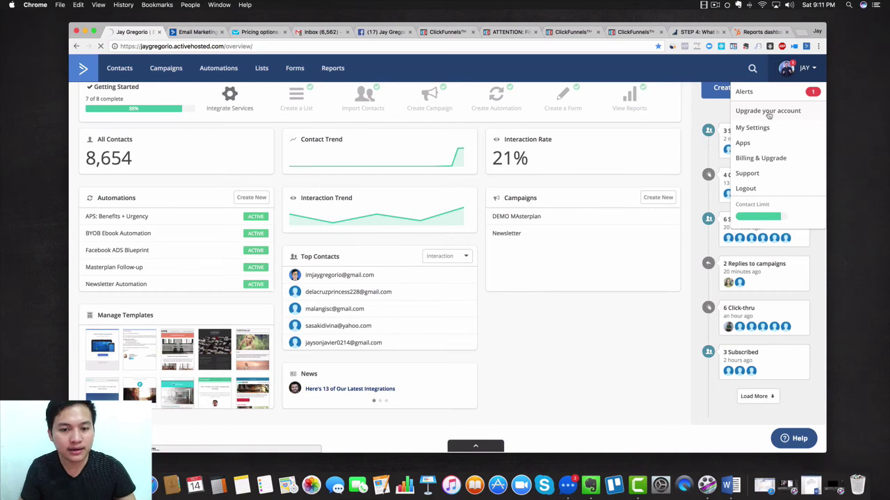
scroll(768, 115, up, 1)
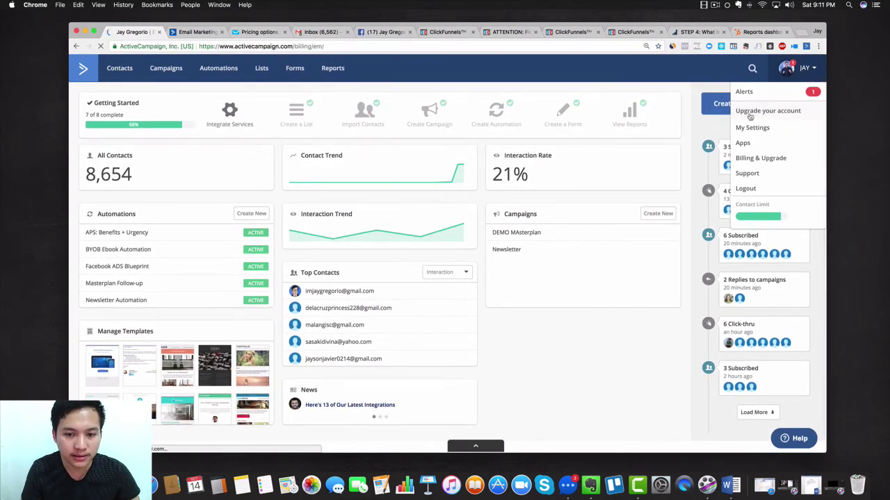
click(285, 33)
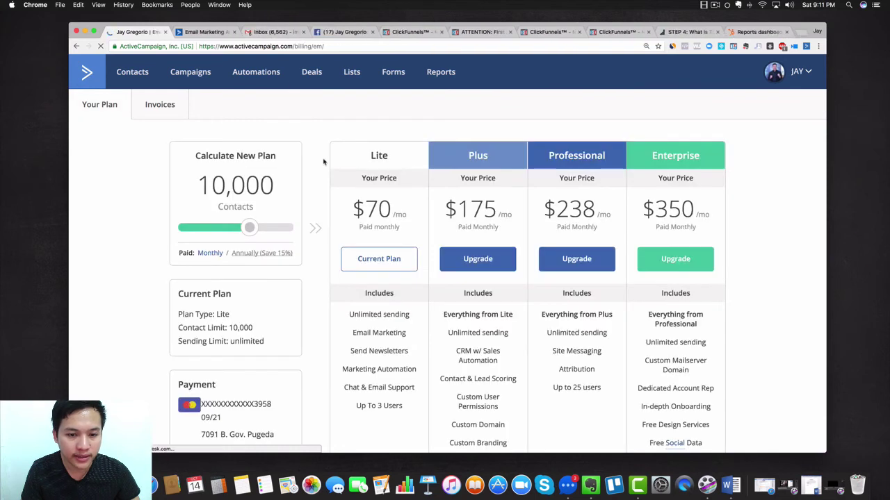
Try the contacts slider to compare plan prices; the current Lite plan shows 10,000 contacts at $70/mo
scroll(327, 163, down, 2)
scroll(406, 189, up, 2)
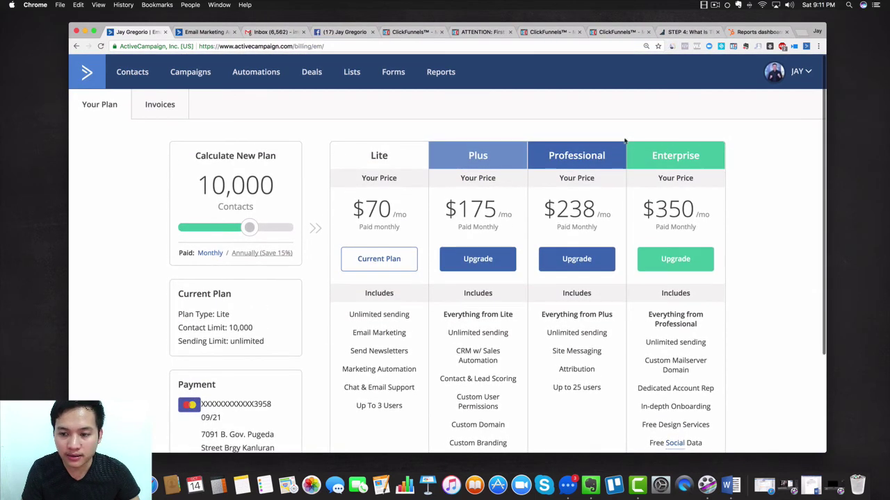
scroll(281, 377, down, 3)
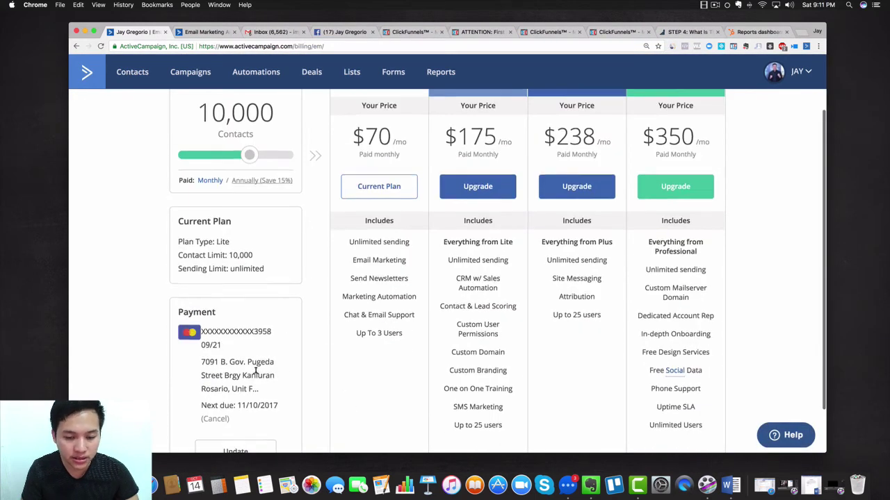
scroll(251, 392, down, 2)
scroll(284, 299, up, 4)
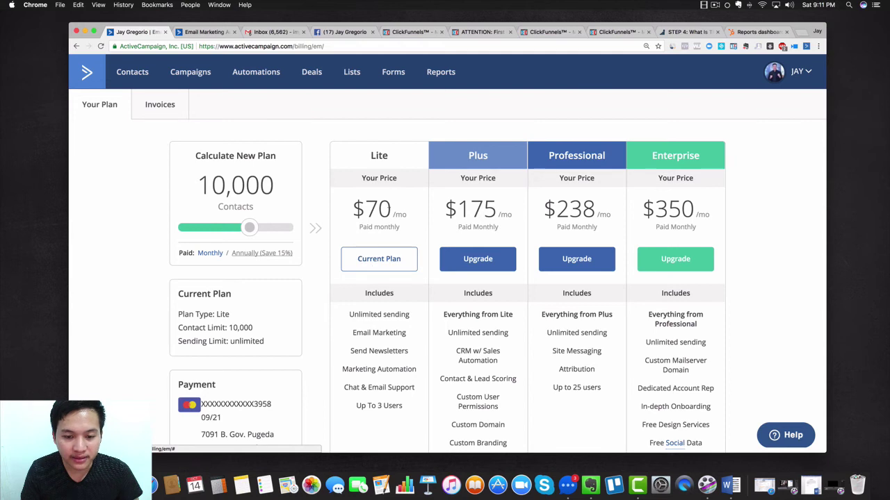
scroll(370, 215, down, 1)
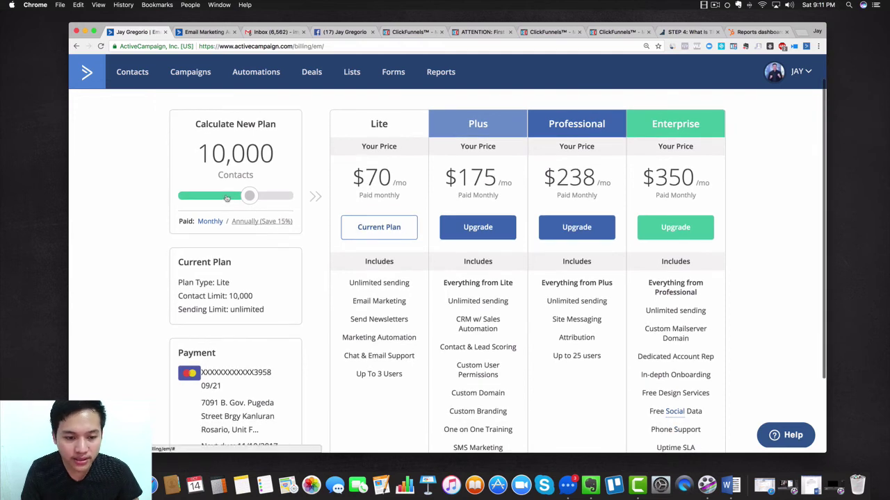
mouse_move(251, 196)
mouse_down()
mouse_move(284, 199)
mouse_move(249, 199)
mouse_up()
scroll(124, 179, up, 1)
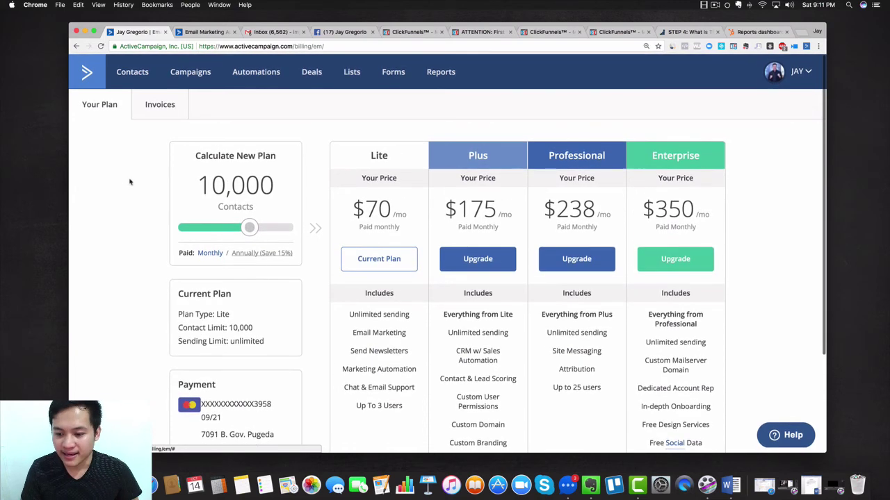
scroll(127, 180, down, 5)
scroll(129, 181, up, 5)
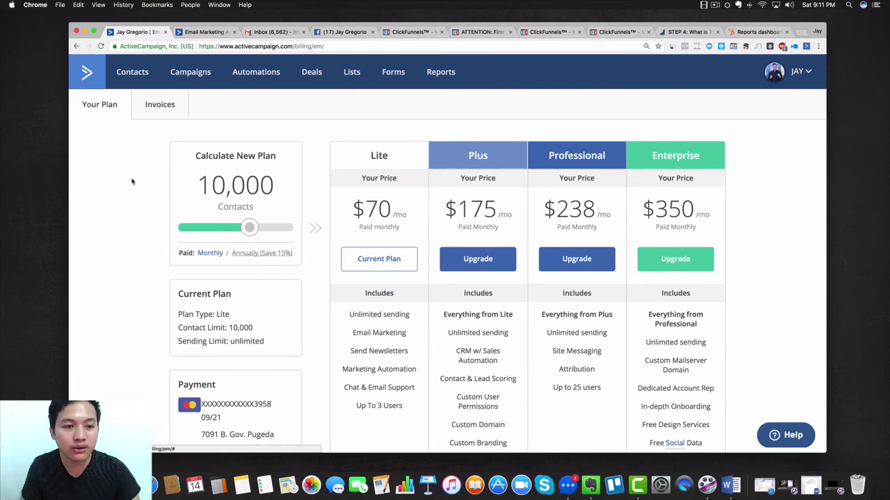
Switch the pricing tab to the ActiveCampaign homepage, then return the account tab to its dashboard
click(204, 32)
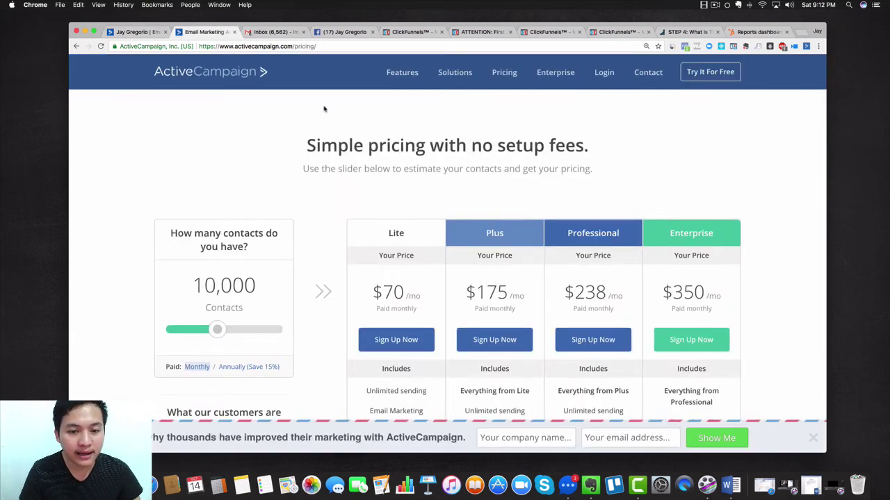
click(207, 74)
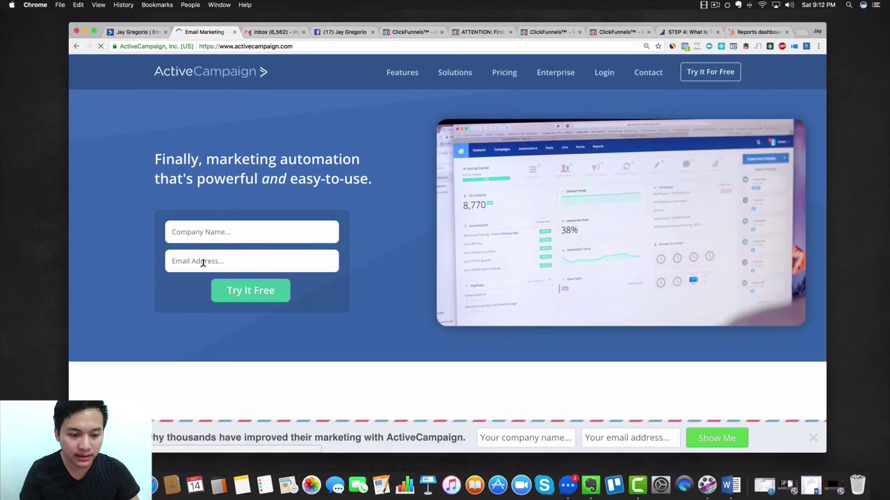
click(196, 261)
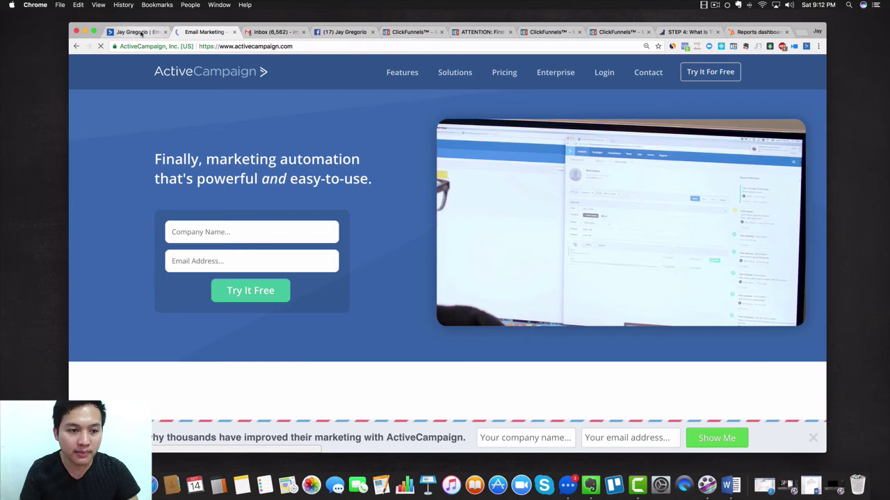
key(ctrl+shift+Tab)
click(97, 82)
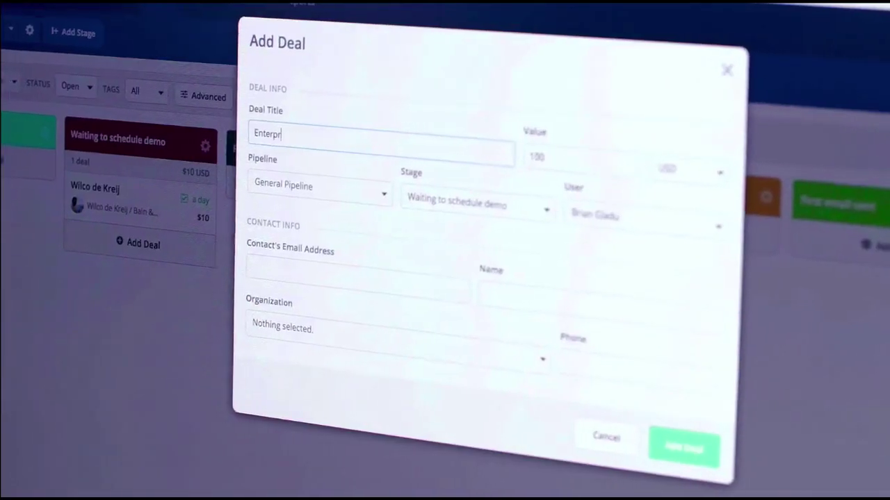
Watch the ActiveCampaign promo video covering deal pipelines, the automation builder and the email editor
text(ise)
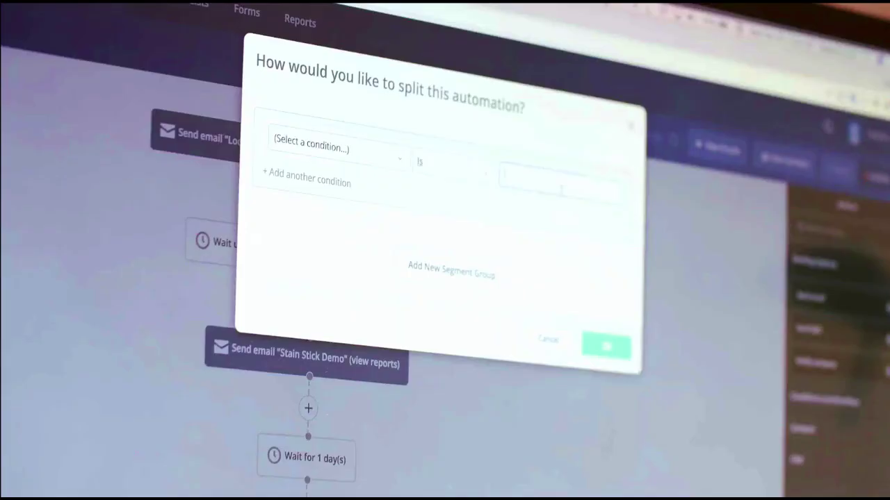
click(375, 156)
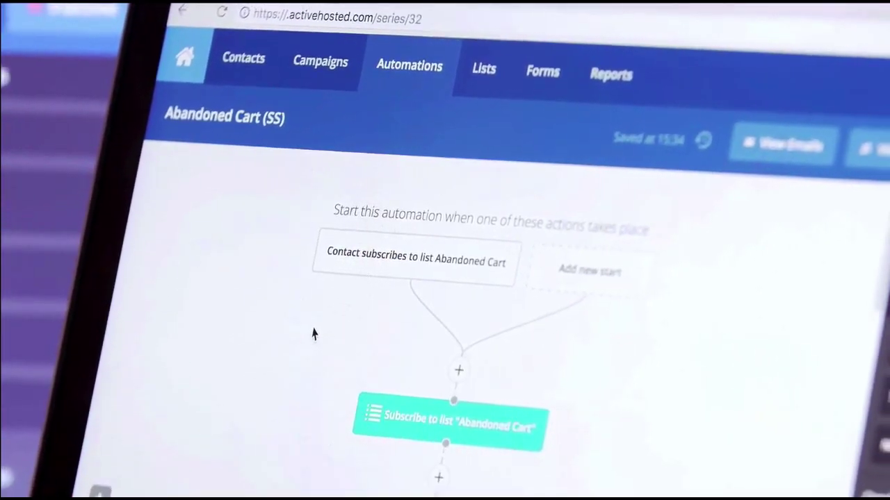
scroll(347, 419, down, 3)
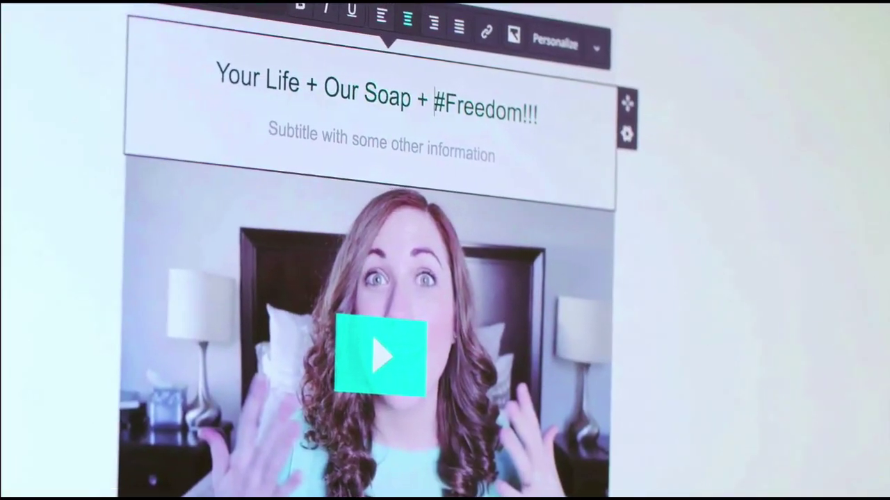
key(BackSpace)
key(BackSpace)
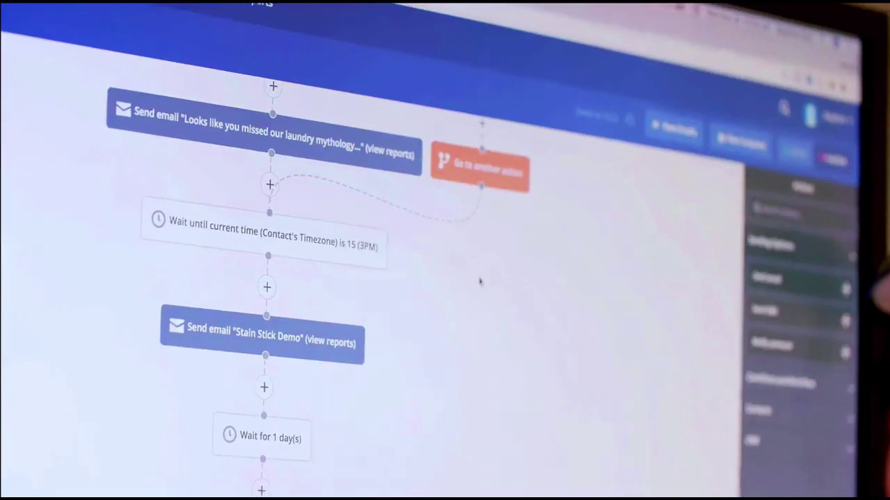